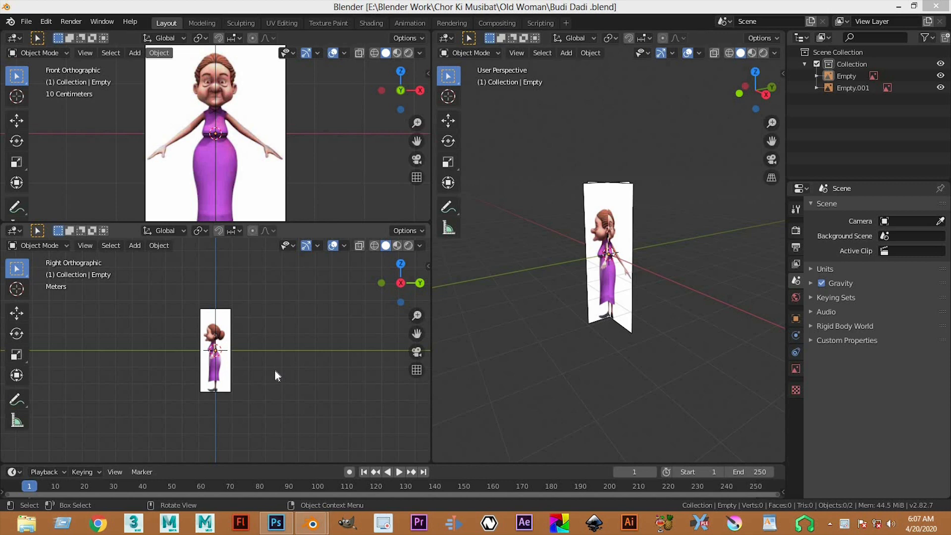
Add a mesh plane at the scene origin as a ground guide for the reference images
click(641, 401)
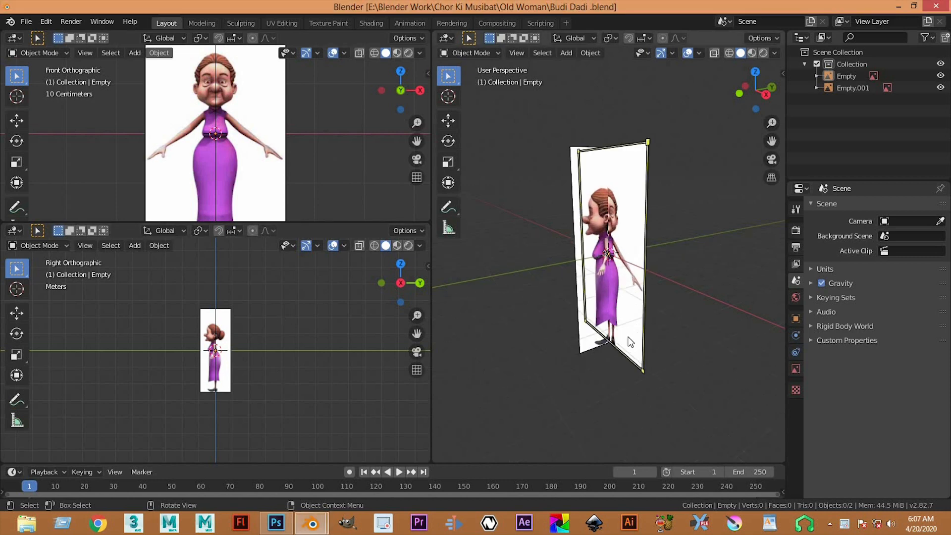
key(shift+a)
mouse_move(579, 221)
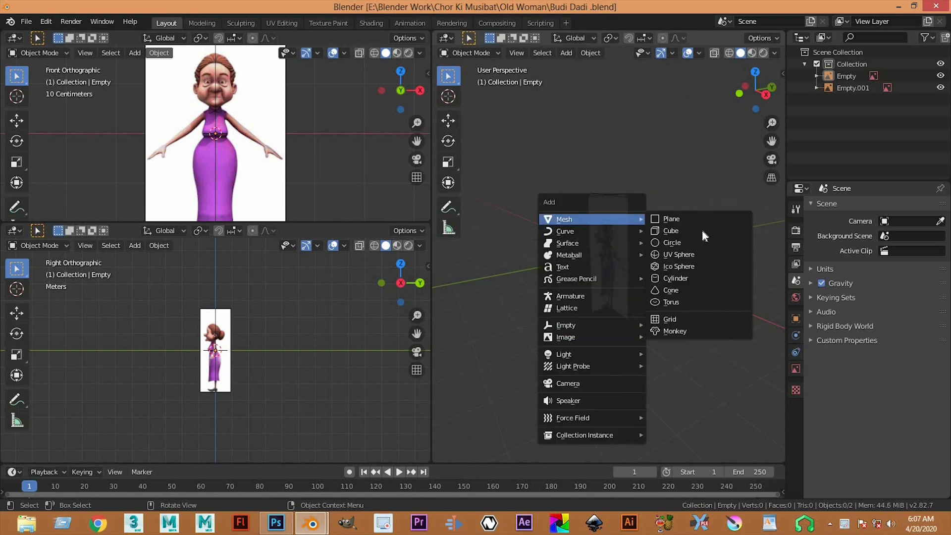
click(682, 219)
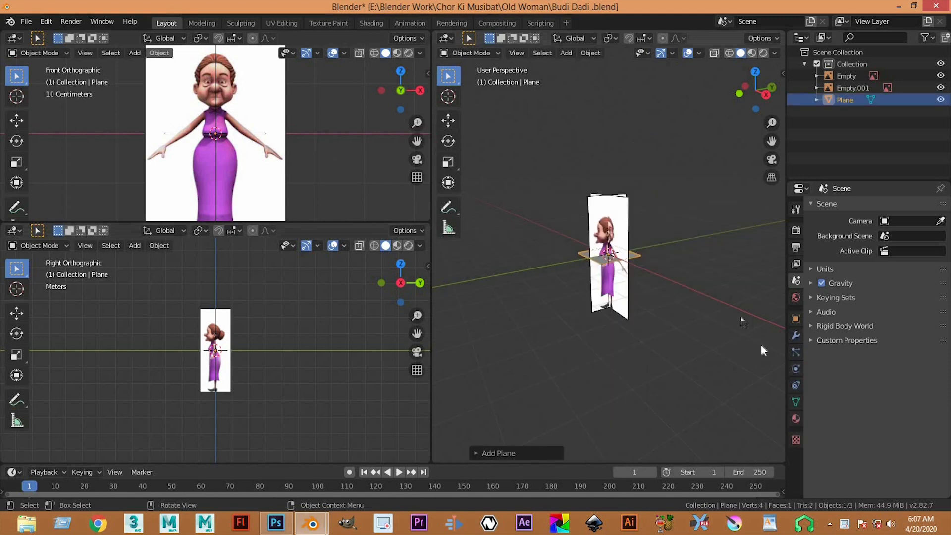
Select both reference images and raise them along the Z axis until the feet reach the ground plane
drag(558, 156, 644, 223)
scroll(219, 162, down, 5)
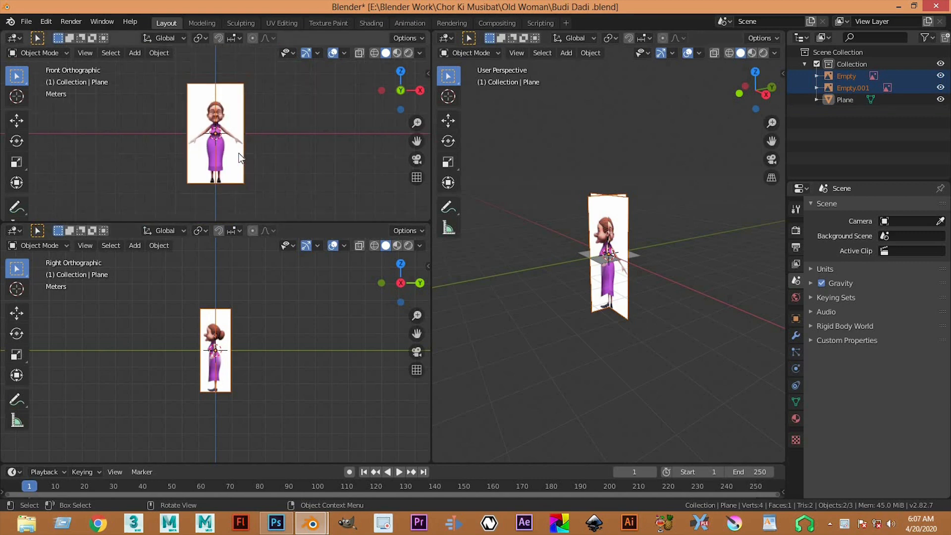
key(g)
key(z)
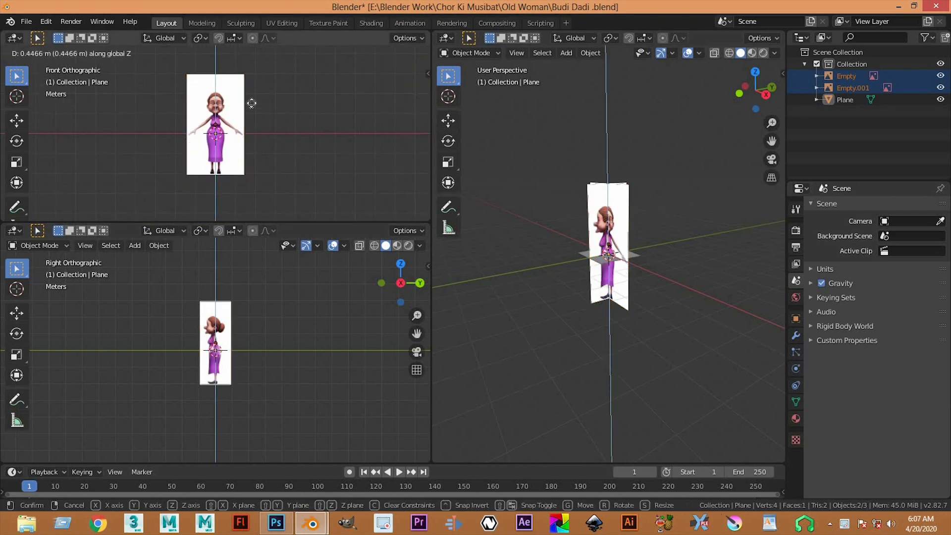
click(250, 107)
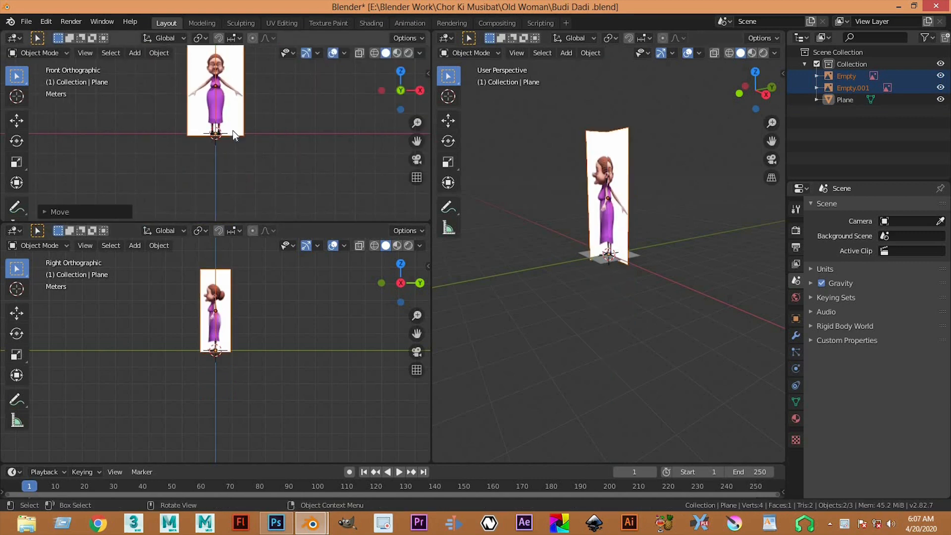
Show the front view in wireframe and raise both reference images about 0.09 m along Z so the shoe soles meet the ground line
scroll(225, 132, up, 8)
key(z)
click(110, 135)
scroll(259, 133, up, 4)
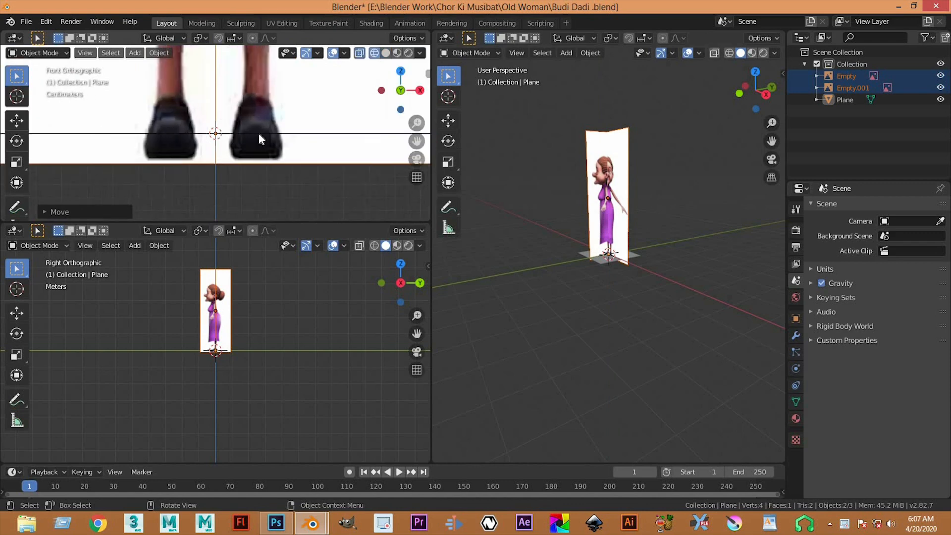
scroll(287, 144, down, 5)
scroll(256, 143, up, 3)
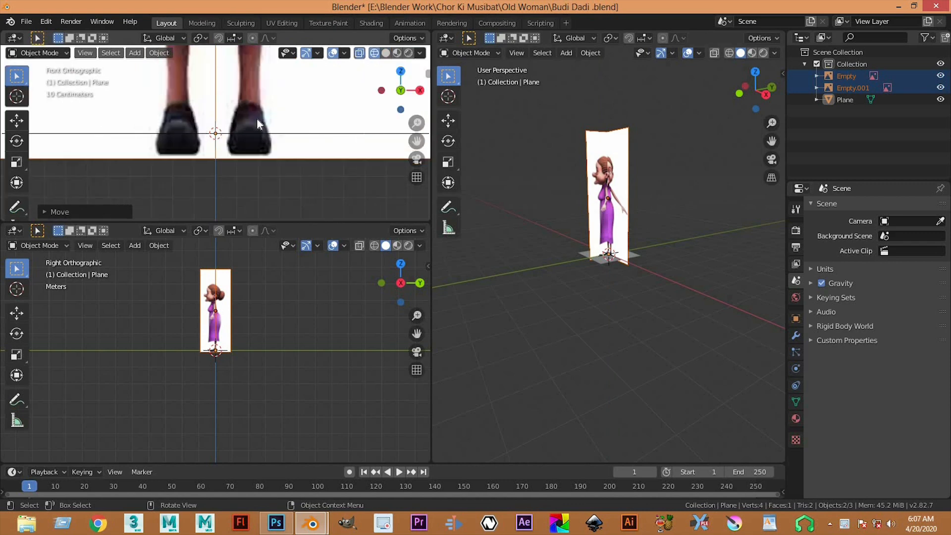
scroll(261, 124, up, 3)
key(g)
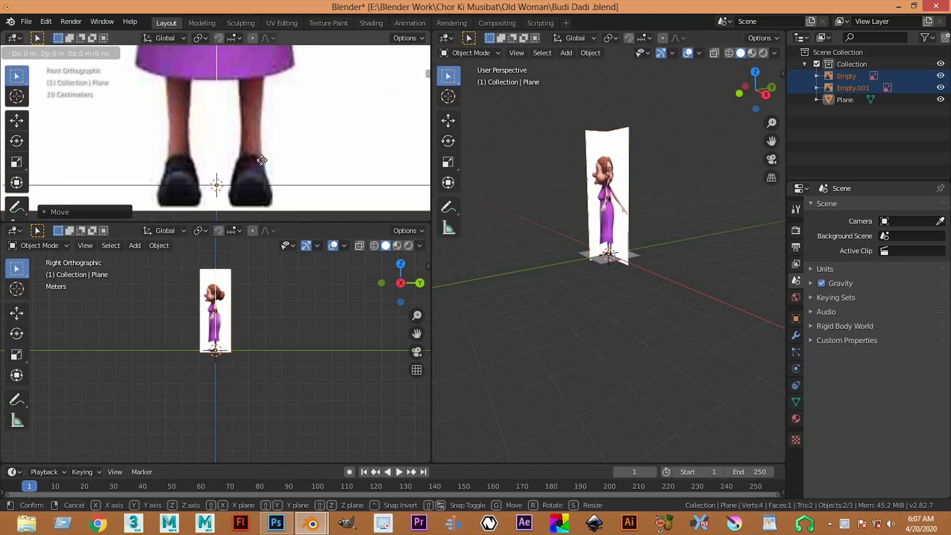
key(z)
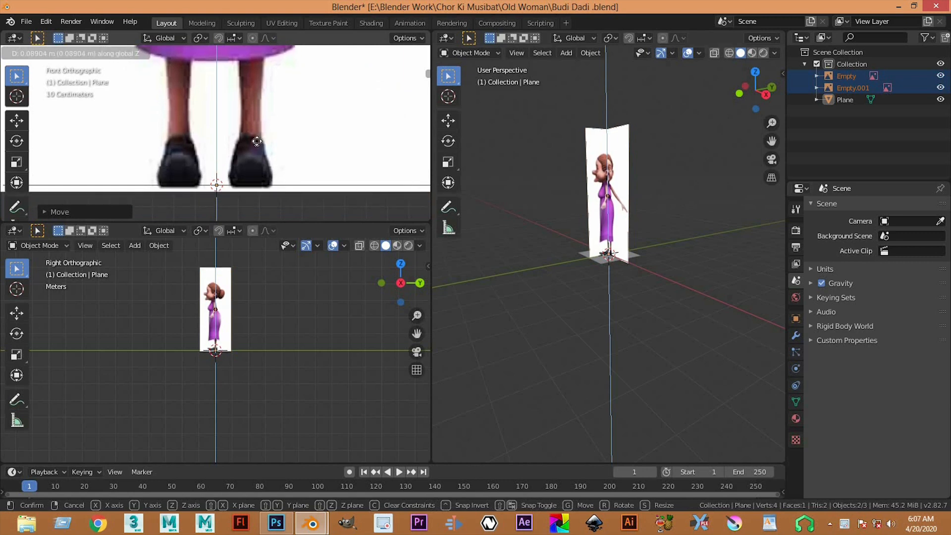
click(257, 142)
Scale the ground plane up evenly so it extends well beyond the reference images
scroll(257, 400, up, 8)
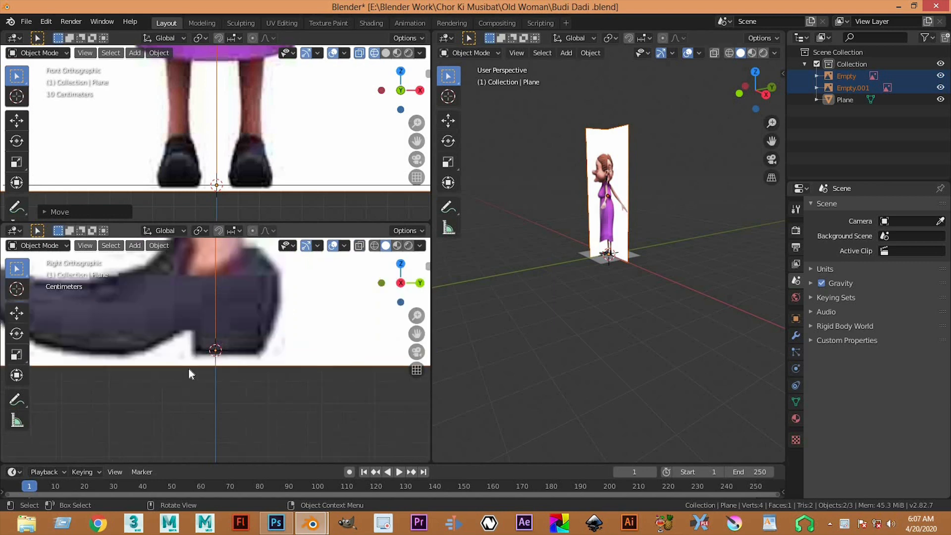
scroll(188, 369, down, 6)
click(604, 261)
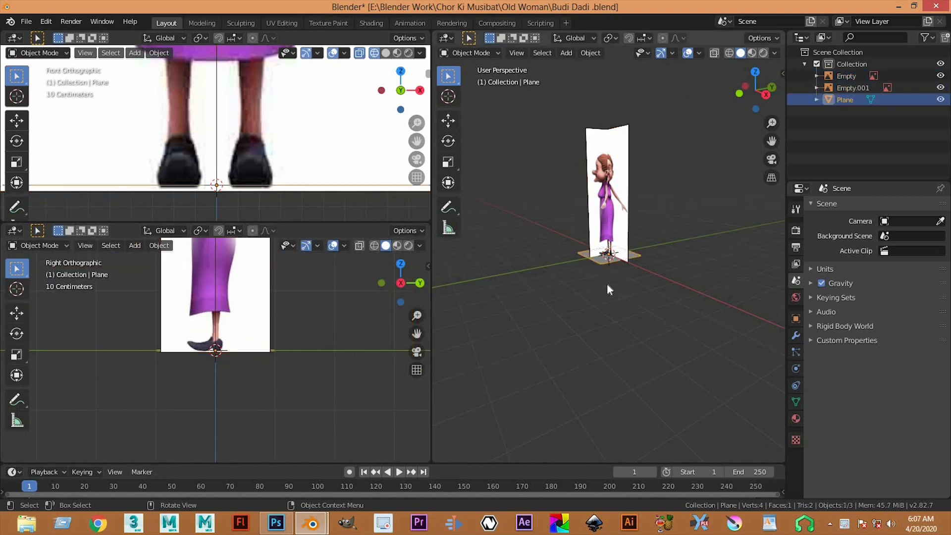
key(s)
click(746, 419)
click(678, 397)
click(619, 322)
Switch the side view to wireframe shading and frame the shoe against the ground line
key(z)
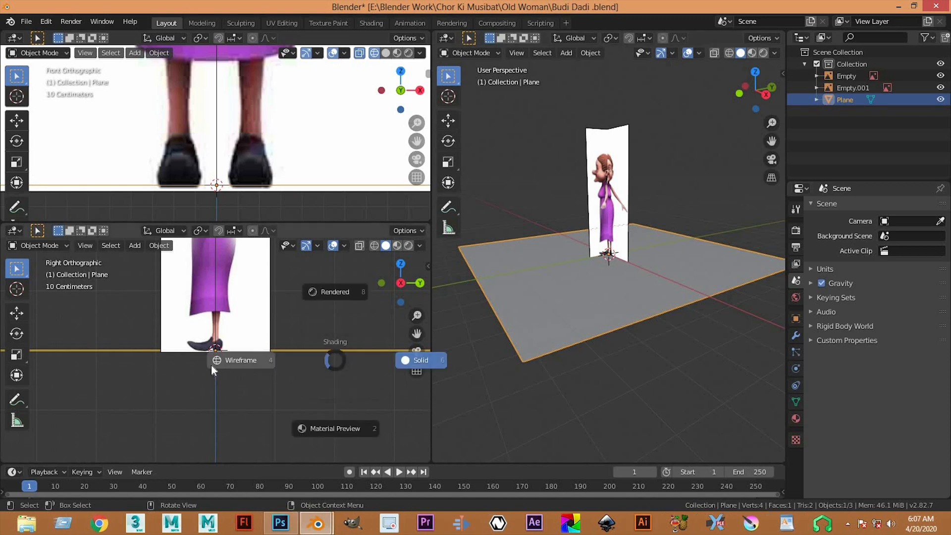
scroll(249, 382, up, 6)
scroll(623, 317, down, 4)
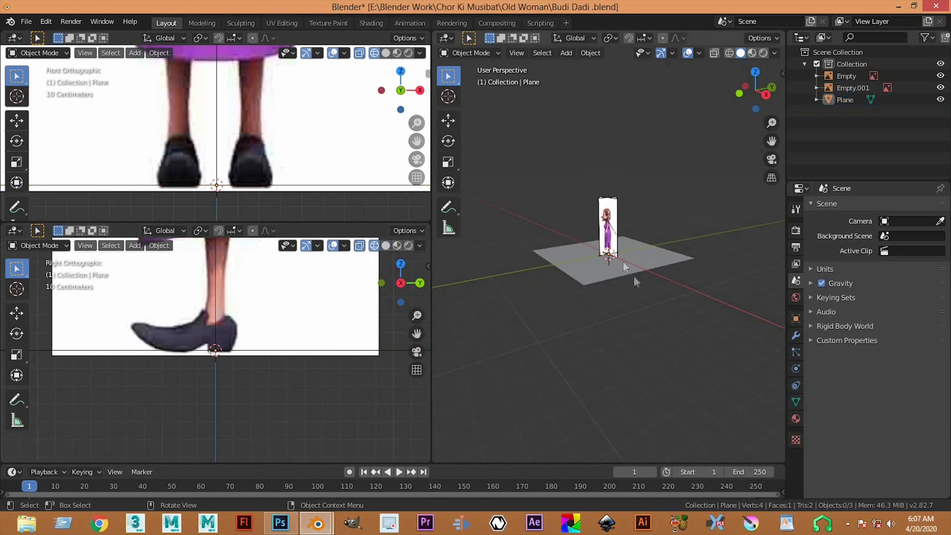
Duplicate the ground plane and raise the copy along Z to the top of the character's head
key(shift+d)
right_click(598, 313)
scroll(598, 313, up, 3)
scroll(123, 336, down, 5)
scroll(218, 391, up, 8)
shift+middle_drag(225, 404, 243, 334)
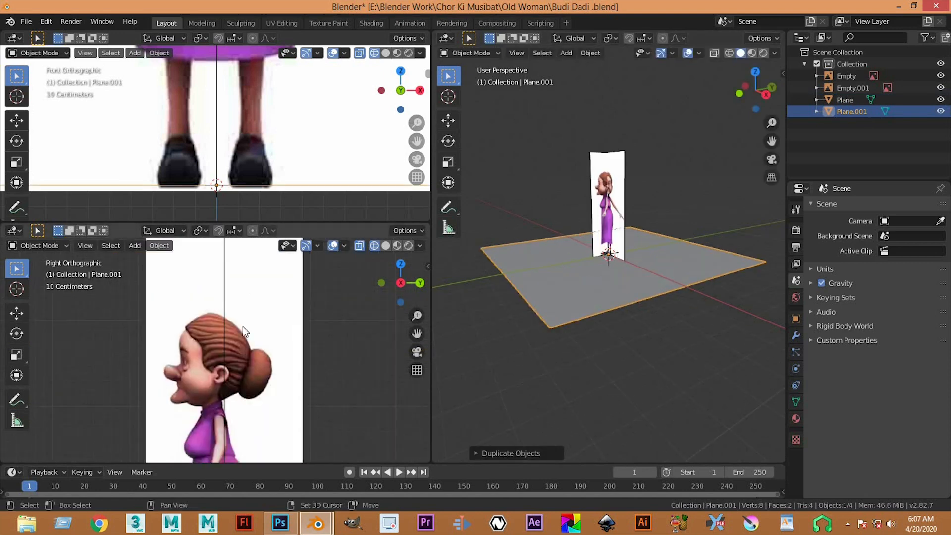
key(g)
key(z)
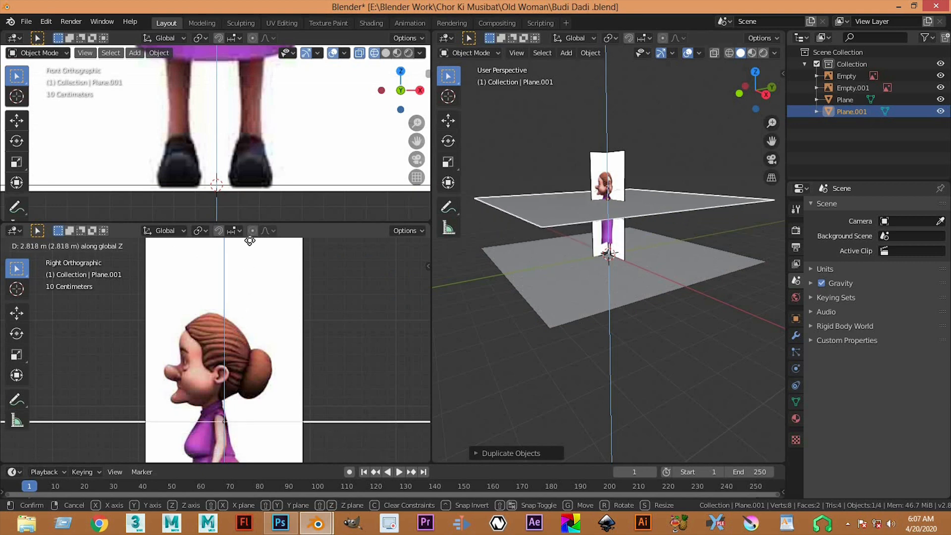
click(253, 421)
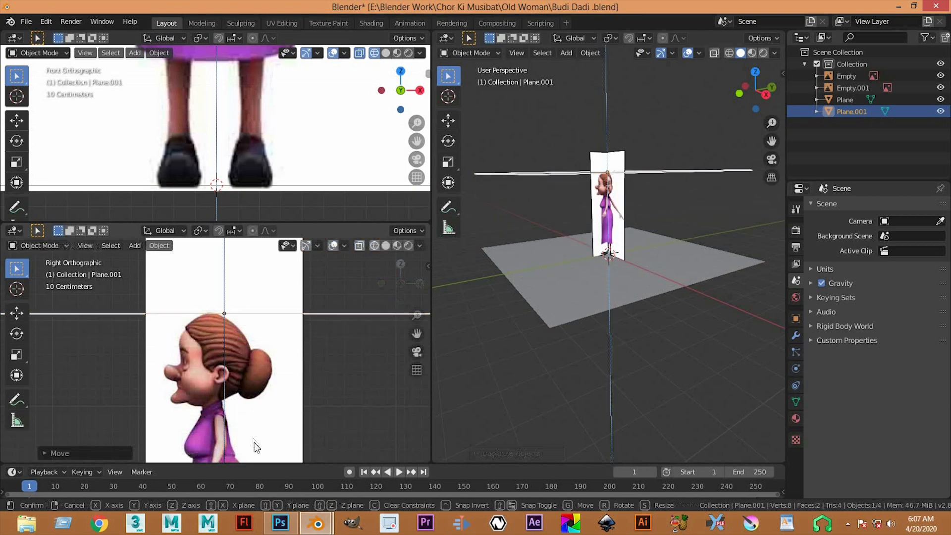
Nudge the upper plane up about 0.01 m along Z to meet the top of the hair in the side view
scroll(254, 343, up, 3)
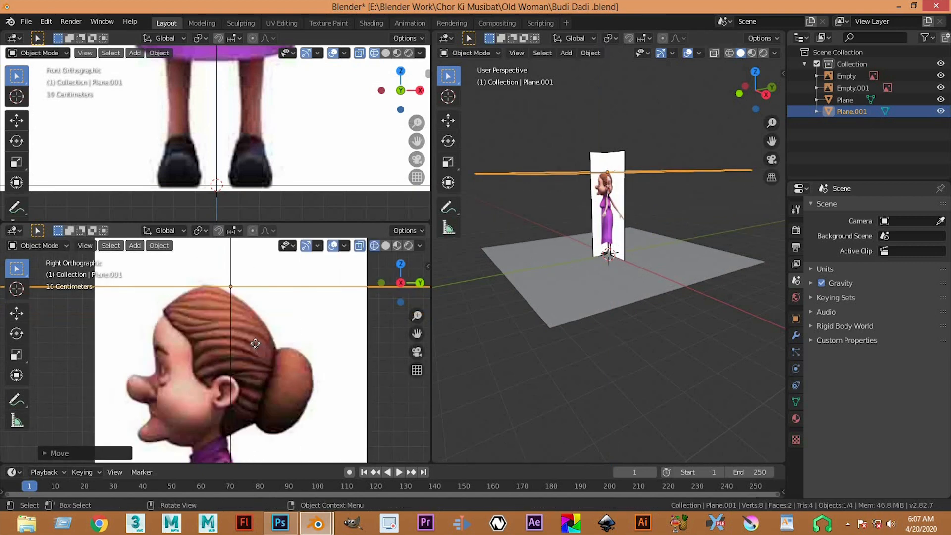
key(g)
key(z)
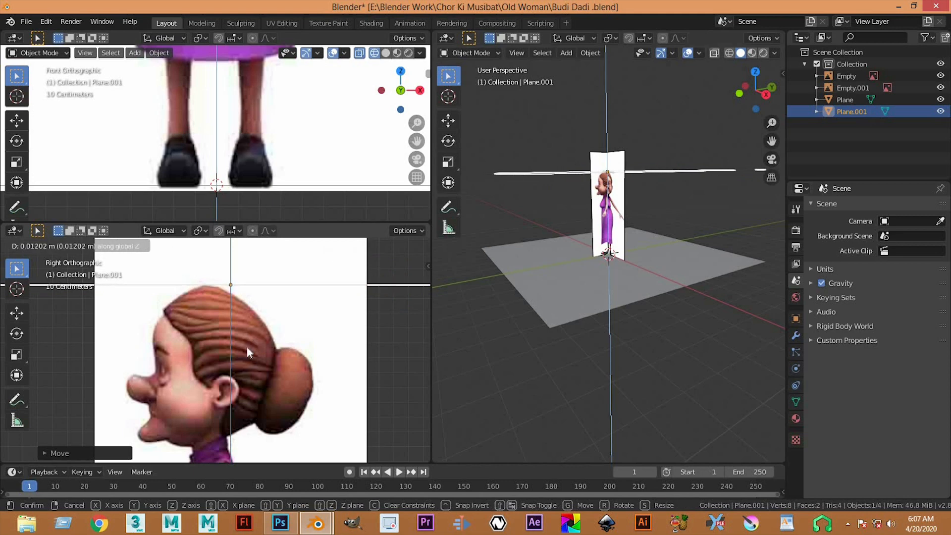
click(252, 346)
scroll(307, 300, down, 4)
scroll(308, 203, down, 4)
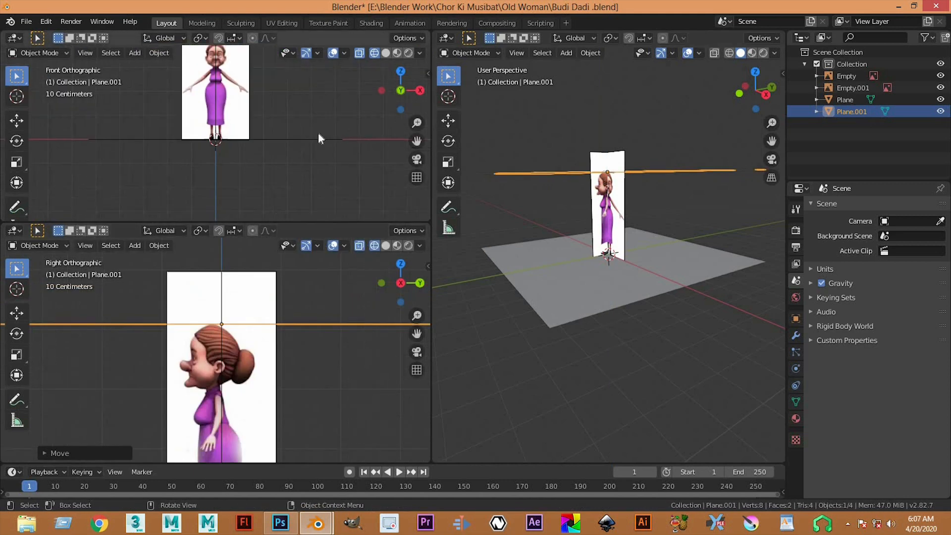
Check the head height against the upper plane in the front view and delete both guide planes
click(317, 137)
shift+middle_drag(268, 178, 273, 209)
scroll(236, 124, up, 5)
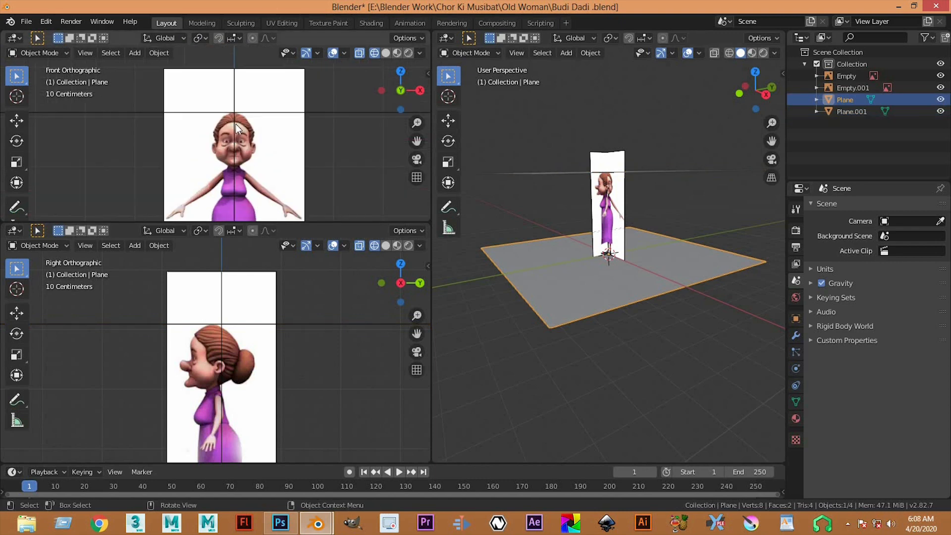
scroll(659, 232, down, 4)
drag(663, 203, 687, 346)
key(Delete)
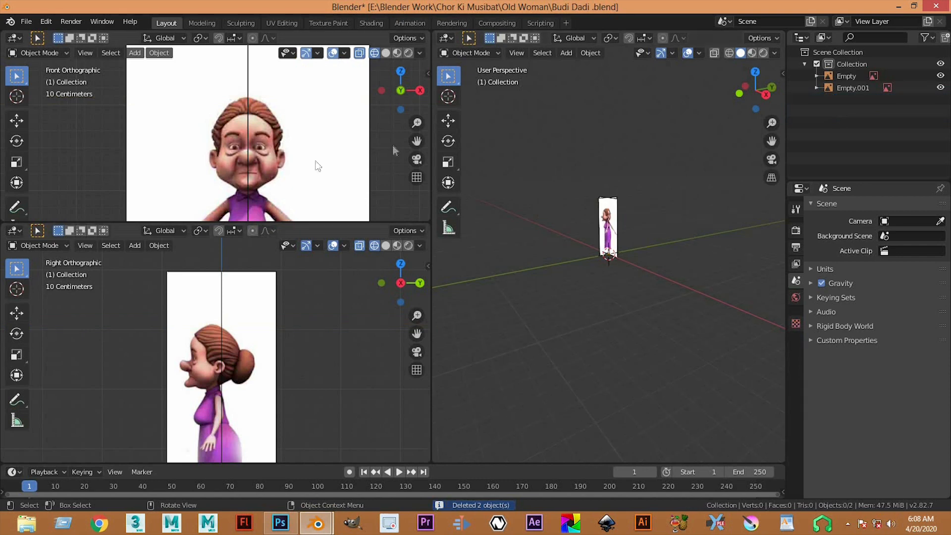
Move both reference images into a new collection named "Budi Dadi Image"
scroll(384, 148, down, 2)
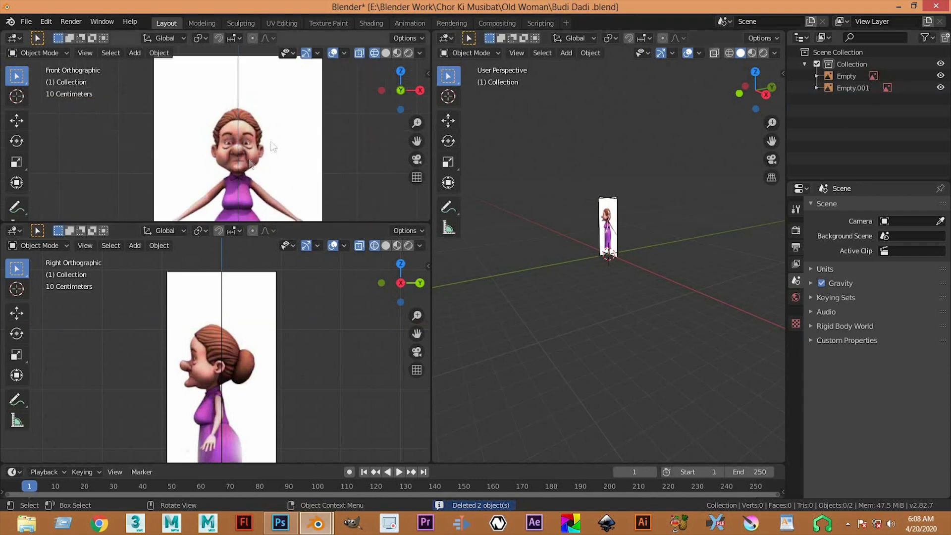
drag(672, 146, 576, 292)
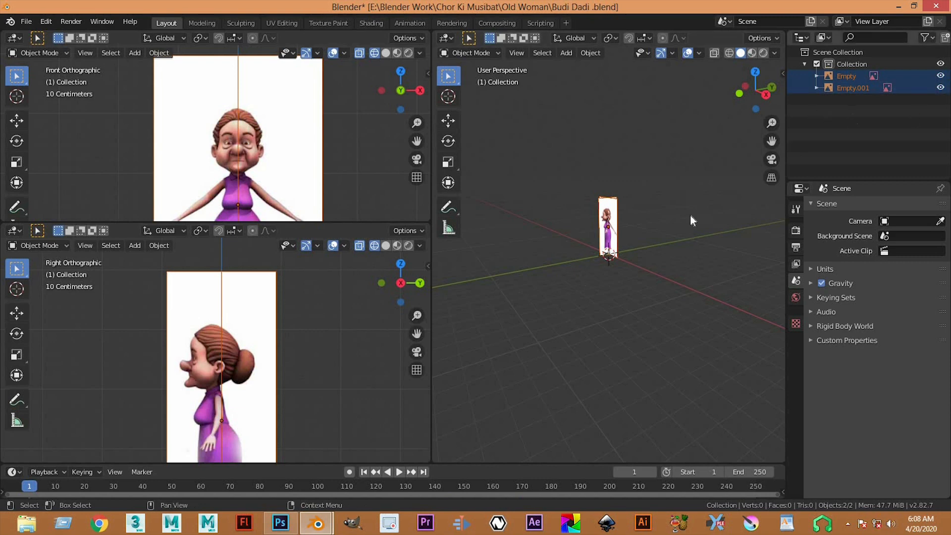
key(n)
key(n)
key(m)
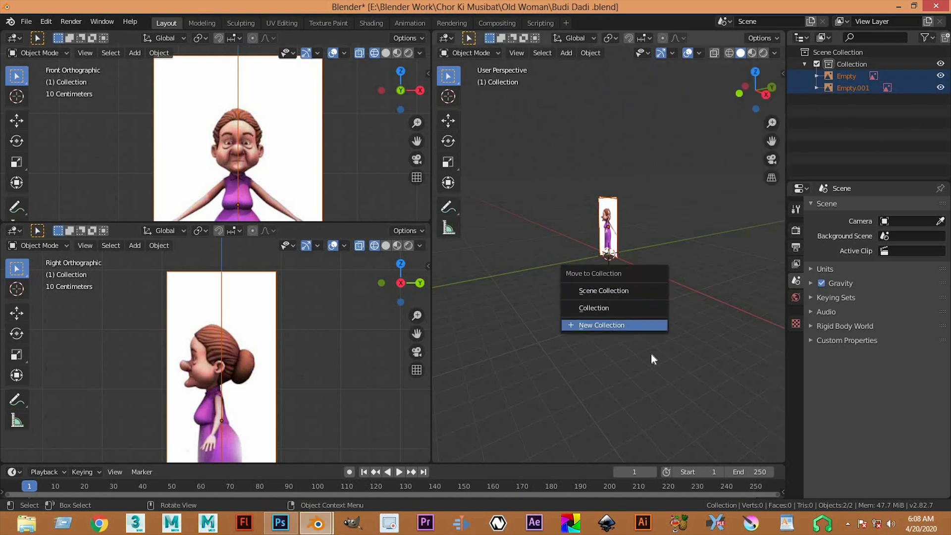
click(639, 326)
key(BackSpace)
text(Budi Dadi)
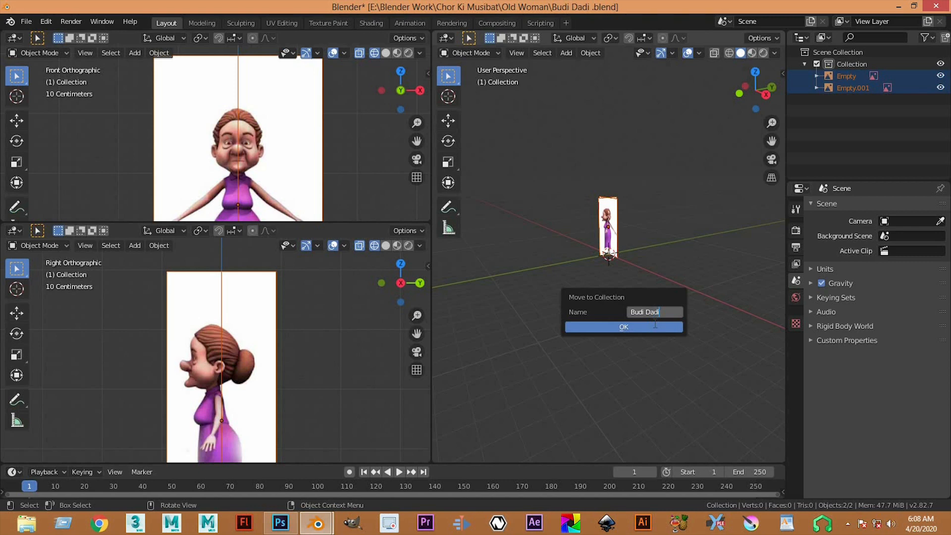
text( lam)
click(620, 328)
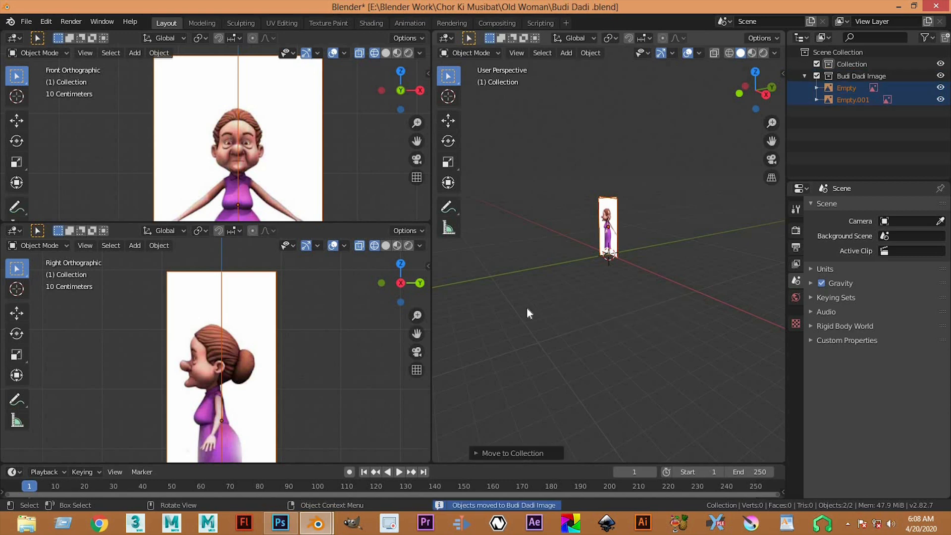
Show the selectability toggles in the Outliner and switch the Budi Dadi Image collection's selectability off and back on
click(924, 38)
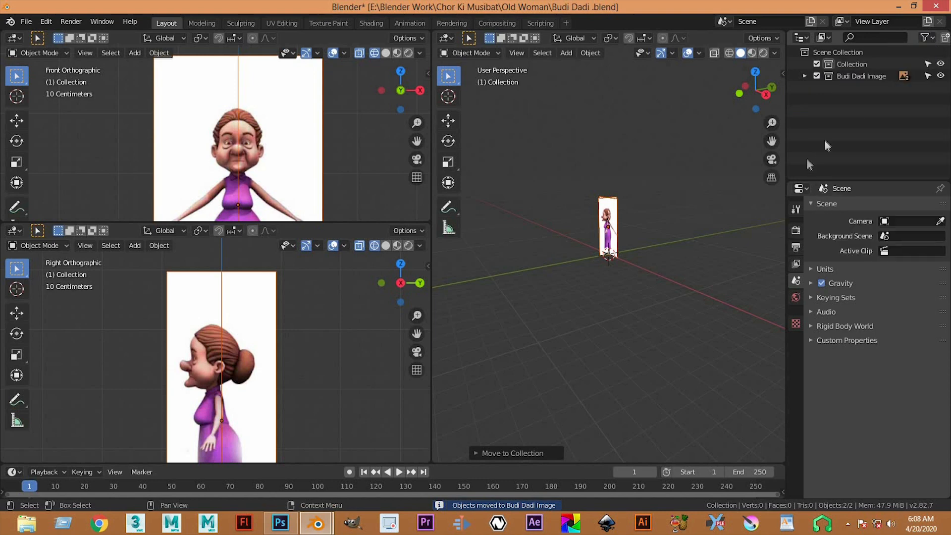
click(928, 77)
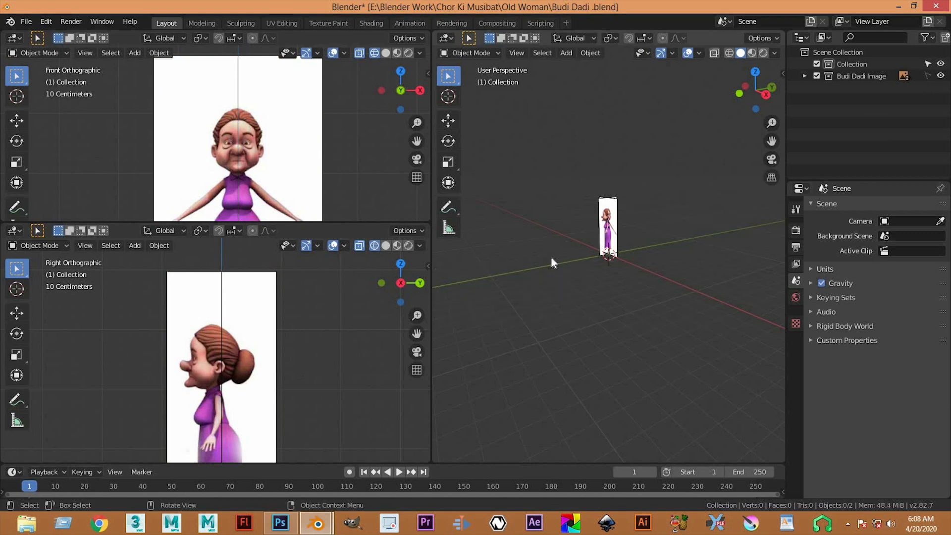
click(927, 75)
Move the front reference image back along the Y axis, well behind the side image
scroll(602, 246, up, 7)
middle_drag(602, 245, 625, 244)
click(650, 227)
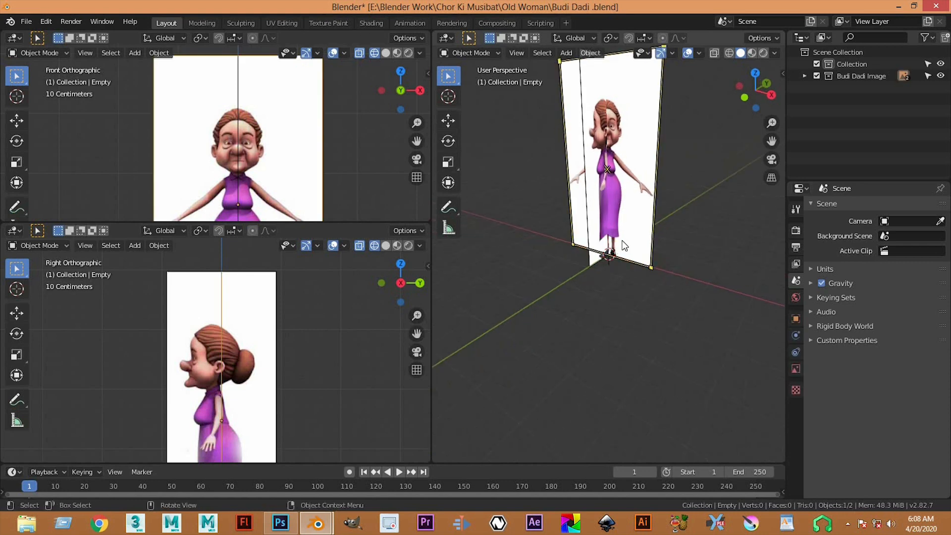
scroll(624, 241, down, 4)
click(448, 120)
middle_drag(656, 177, 642, 194)
drag(642, 193, 686, 174)
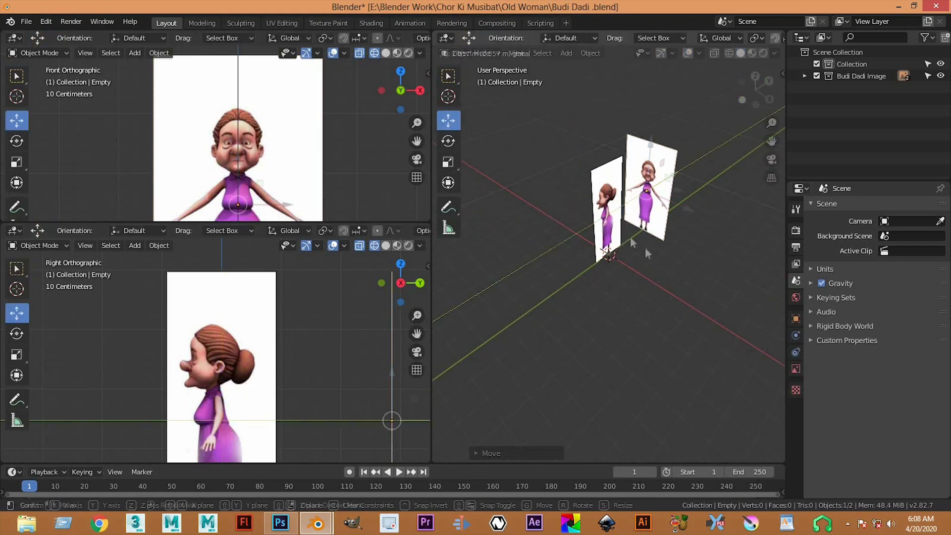
Try to move the side reference image sideways along the X axis
click(605, 234)
middle_drag(643, 250, 687, 257)
drag(644, 226, 614, 230)
key(ctrl+z)
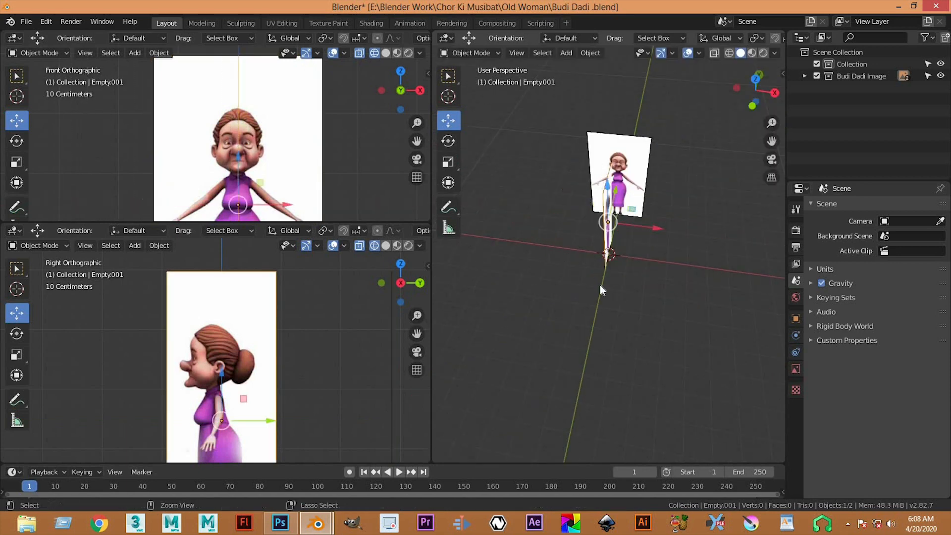
Add a mesh cube and raise it along Z so its top edge reaches the top of the character's head
key(shift+a)
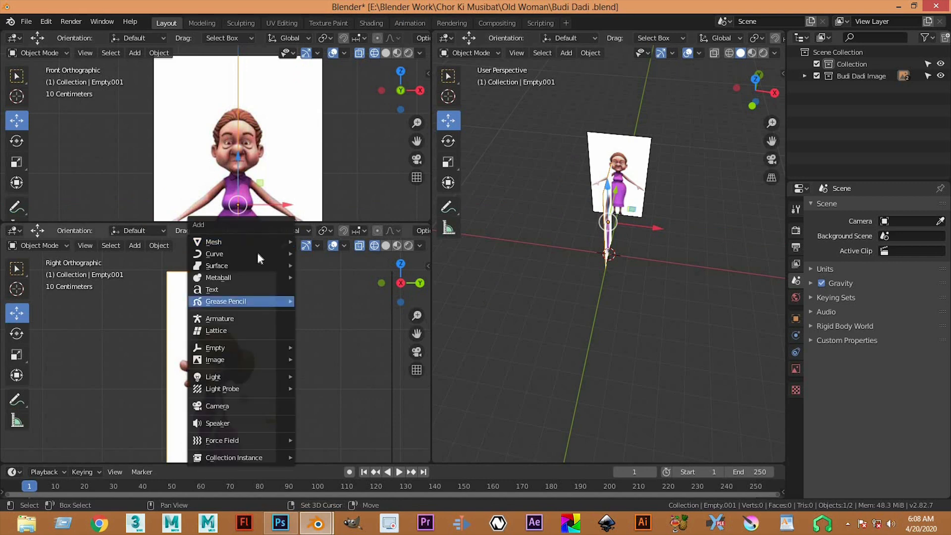
mouse_move(239, 242)
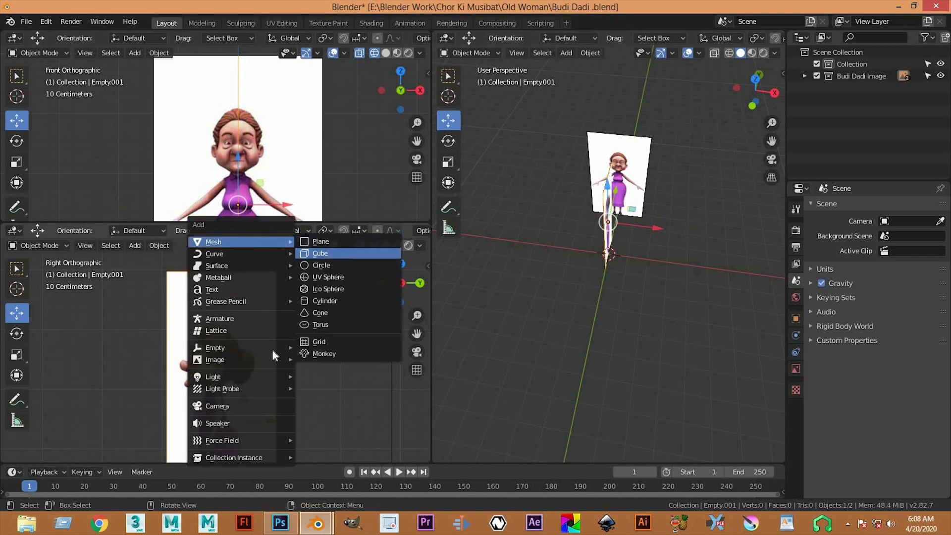
click(347, 253)
scroll(270, 381, down, 5)
drag(217, 351, 222, 307)
scroll(223, 317, up, 10)
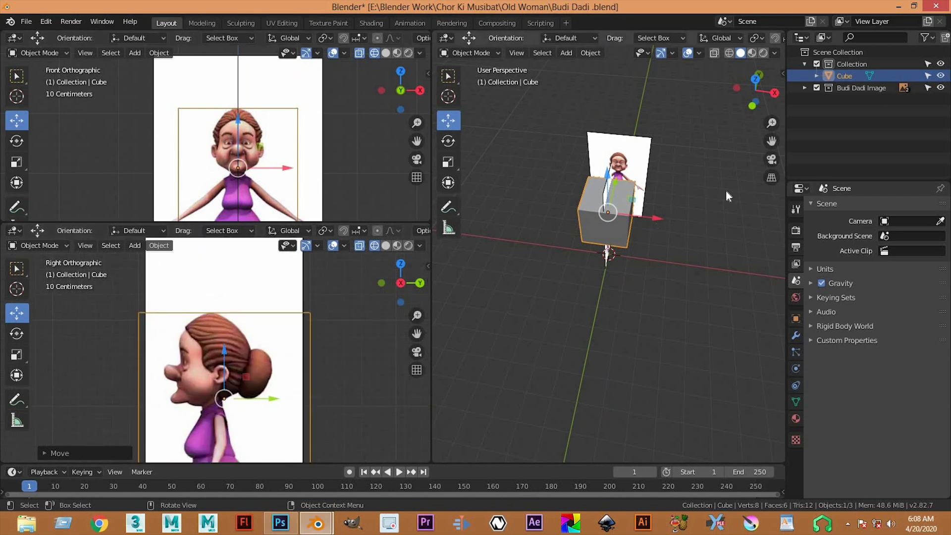
Move the side reference image along the X axis to the negative side, clear of the cube
scroll(718, 223, up, 1)
click(715, 230)
click(606, 186)
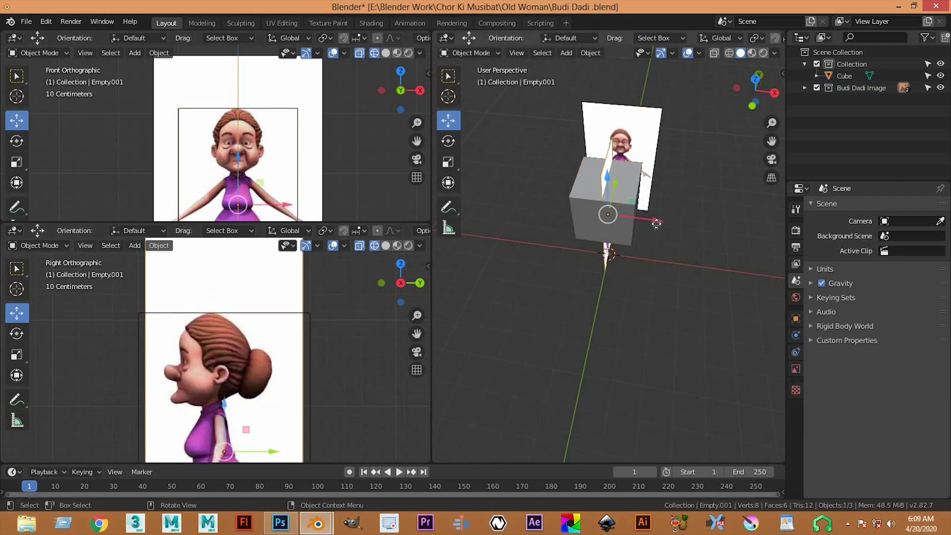
key(g)
key(x)
click(591, 216)
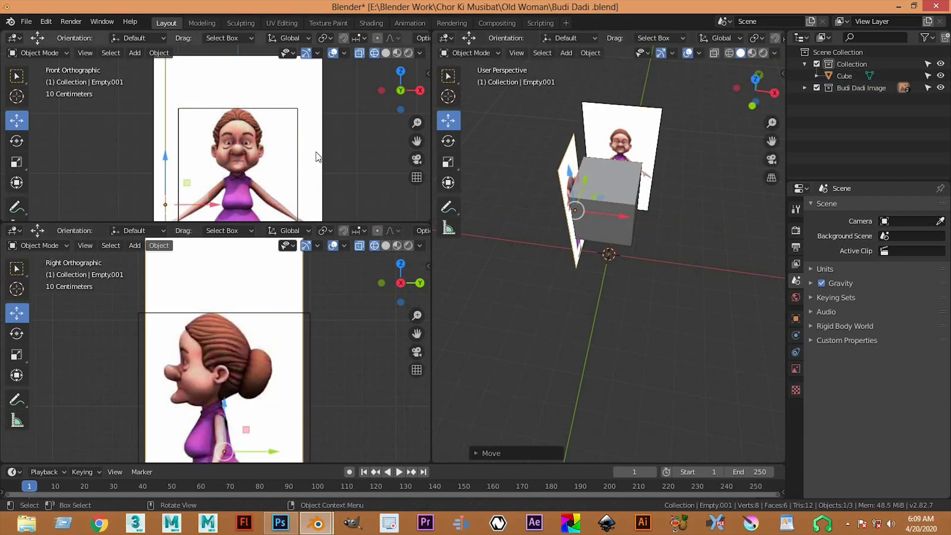
scroll(242, 140, down, 2)
click(693, 286)
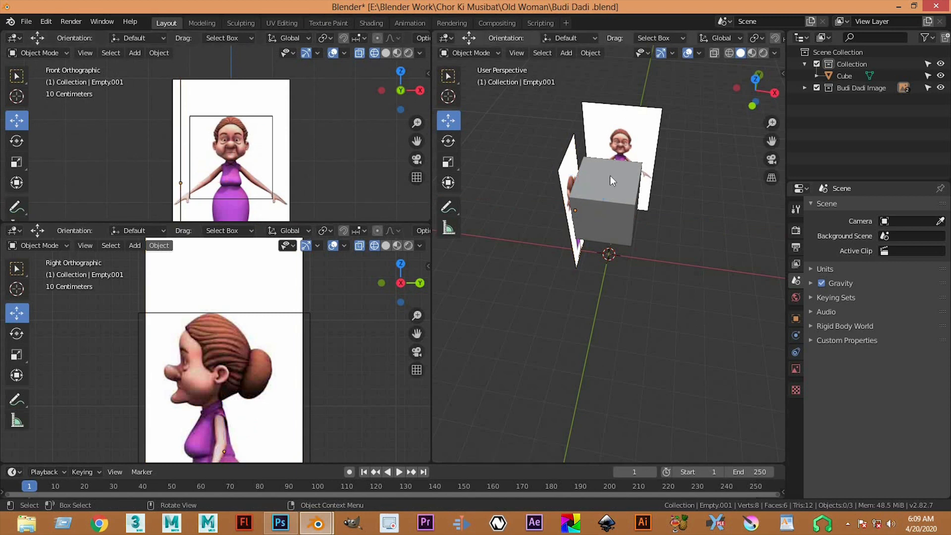
Delete the cube and turn off selectability for the Budi Dadi Image collection
click(622, 233)
key(Delete)
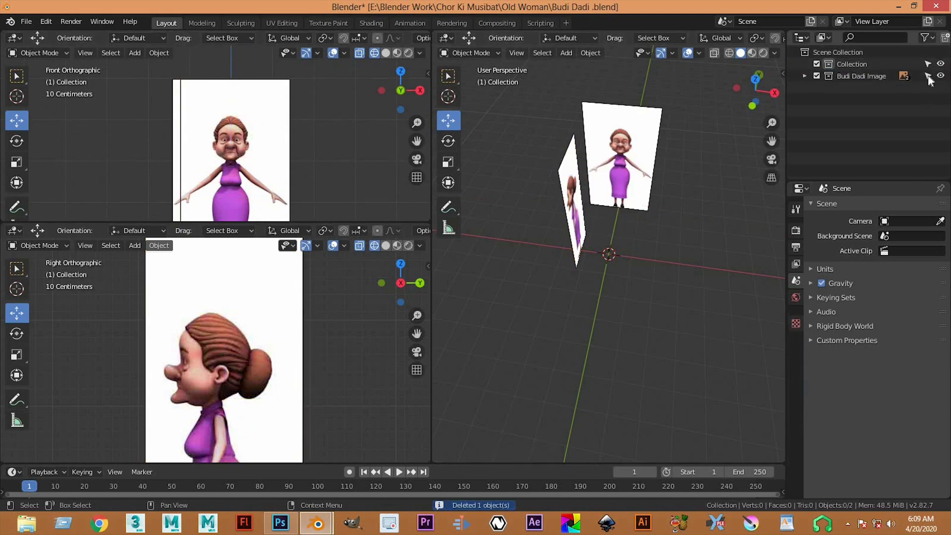
Create a new collection named "Budi Dadi Model" and save the file
right_click(810, 105)
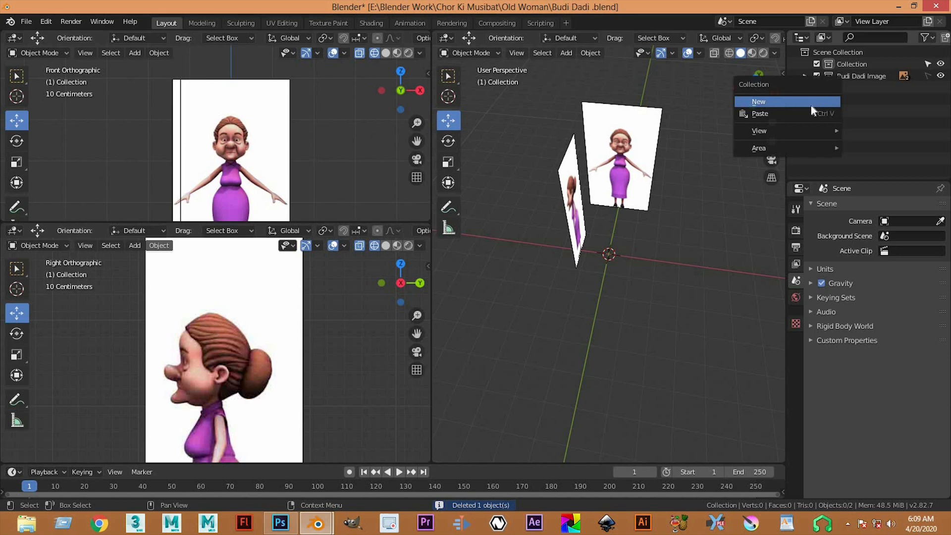
click(810, 105)
double_click(860, 86)
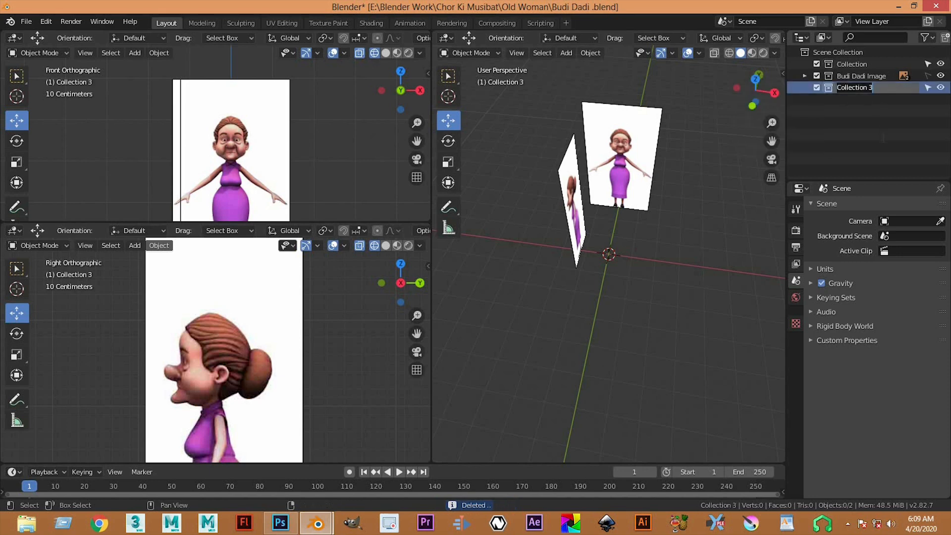
text(Budi)
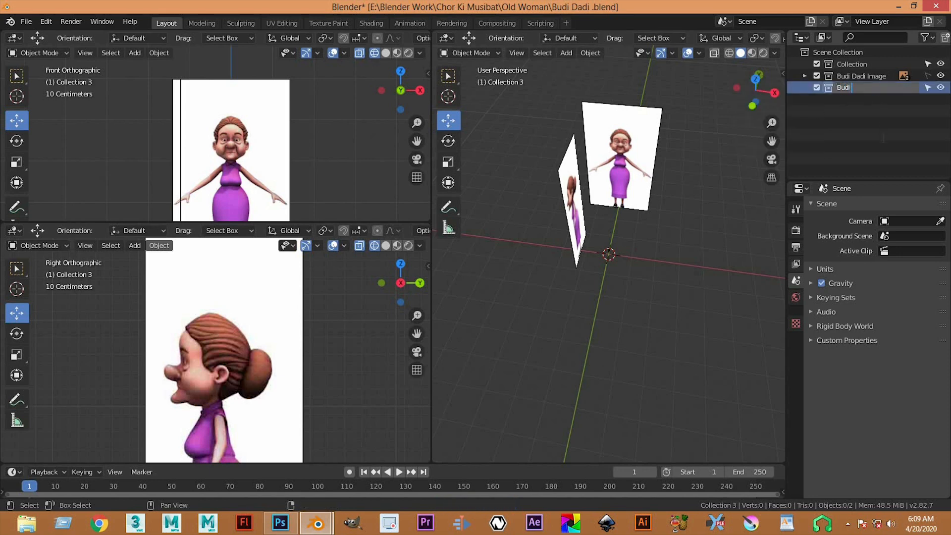
text( D)
key(BackSpace)
text(Model)
key(Return)
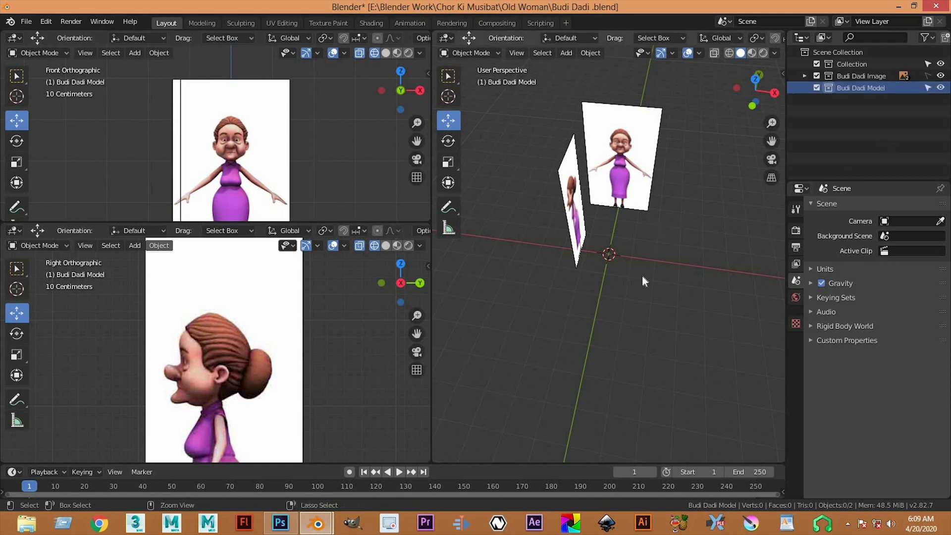
key(ctrl+s)
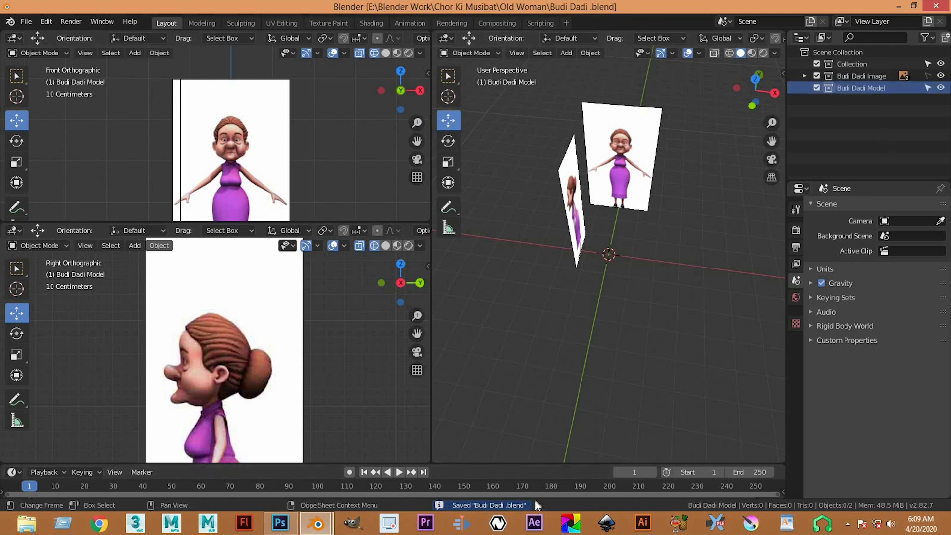
scroll(90, 158, down, 2)
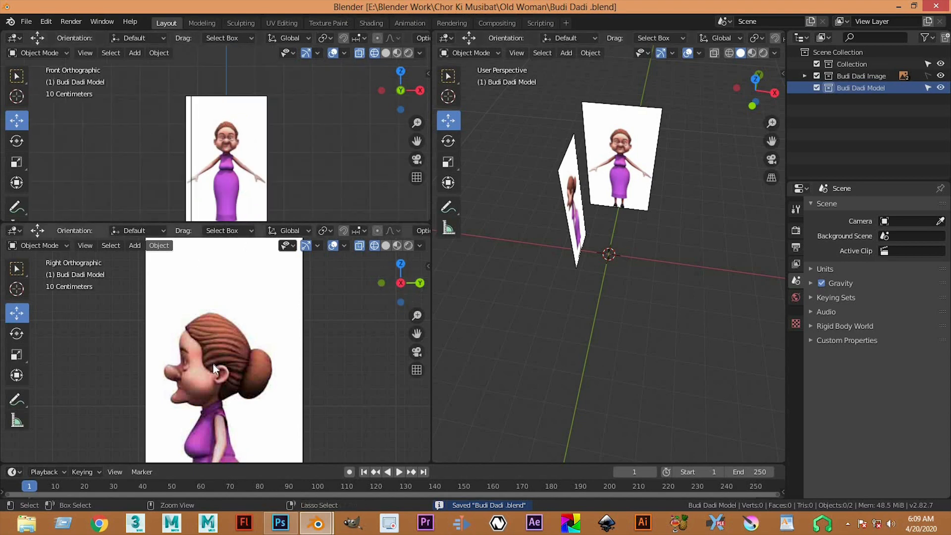
key(ctrl+space)
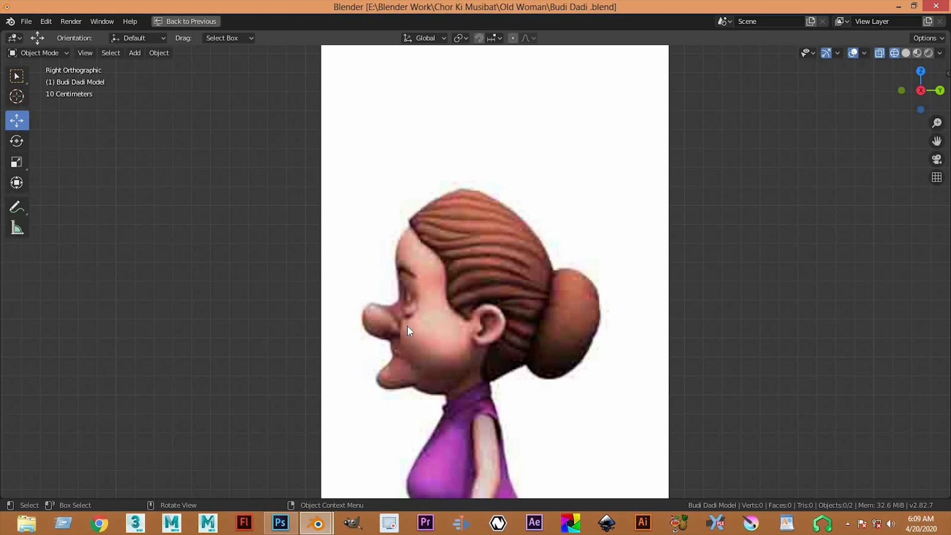
key(ctrl+space)
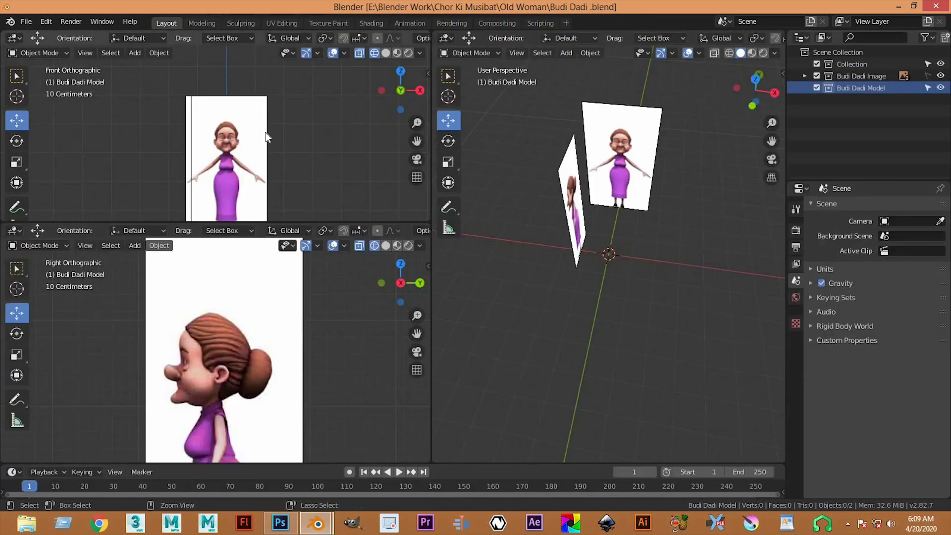
Add a mesh circle with 12 vertices in the enlarged front view
scroll(265, 132, up, 6)
key(ctrl+space)
scroll(504, 315, up, 3)
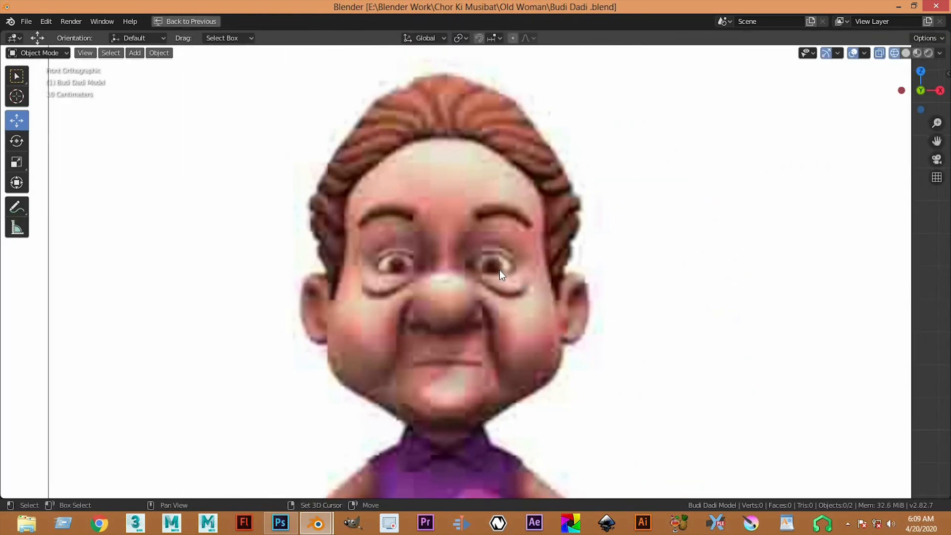
key(shift+a)
mouse_move(499, 271)
click(566, 293)
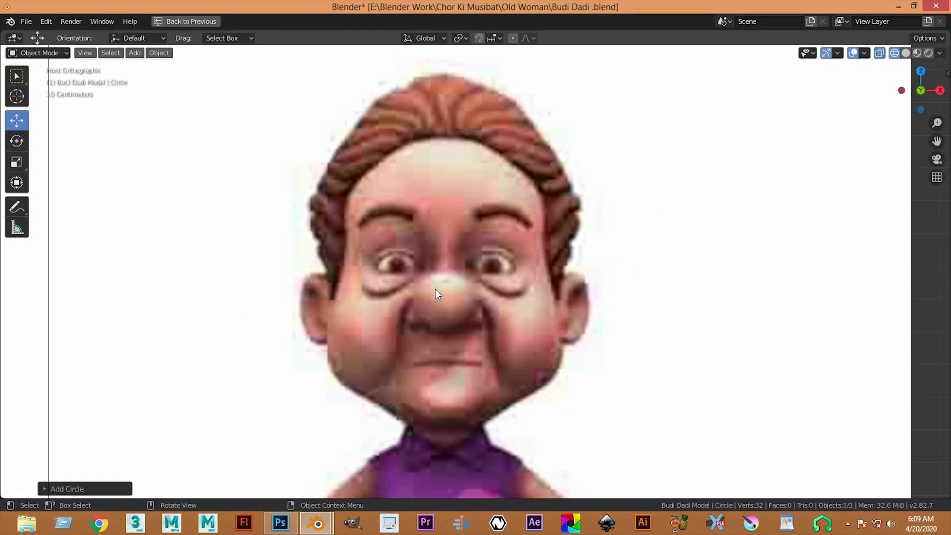
scroll(435, 290, down, 6)
click(90, 488)
click(159, 359)
text(12)
key(Return)
scroll(483, 359, down, 5)
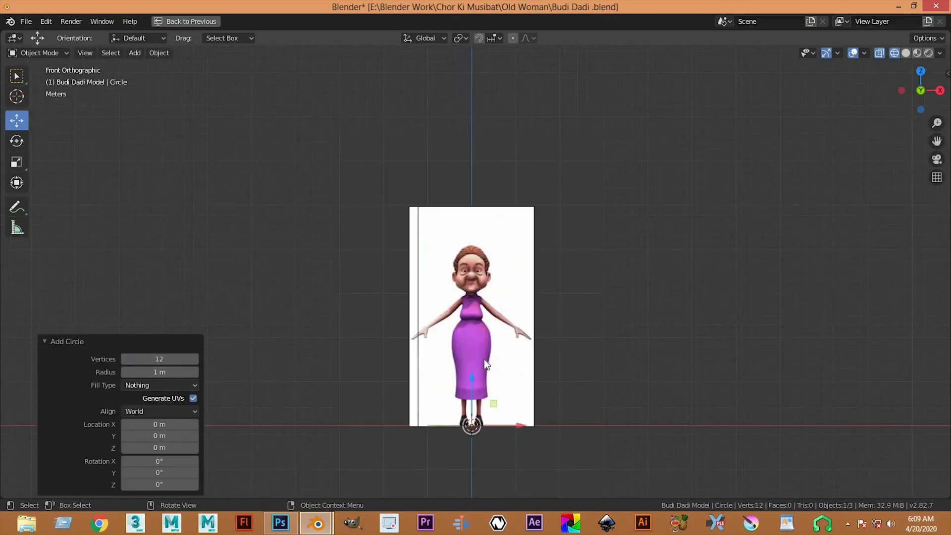
Raise the circle about 2.94 m along Z to the character's neck and rotate it 90° about X
drag(461, 349, 473, 219)
scroll(391, 180, up, 8)
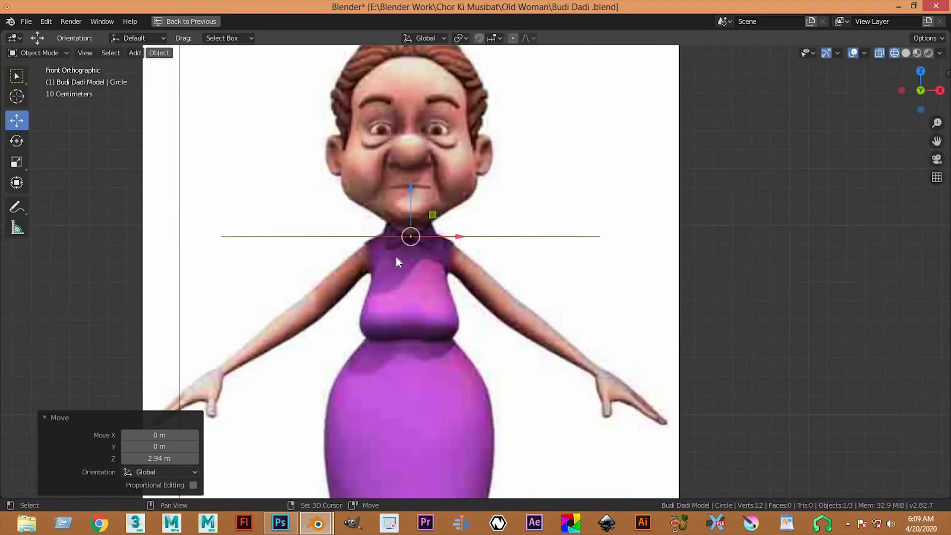
shift+middle_drag(395, 180, 404, 263)
right_click(404, 263)
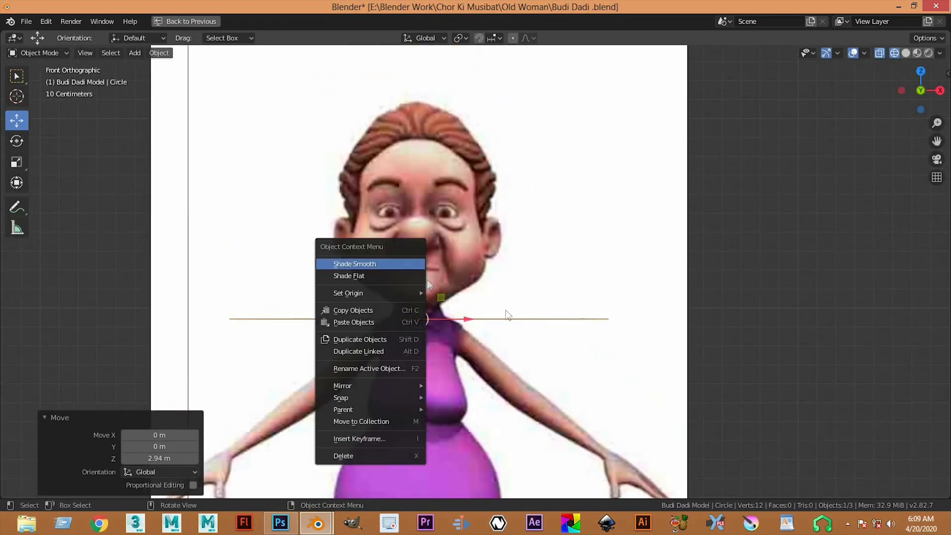
key(r)
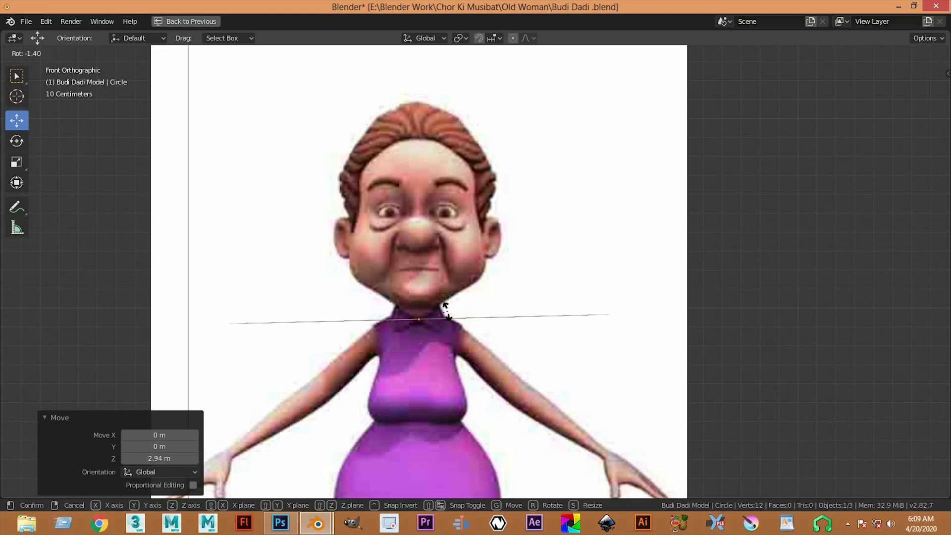
text(x90)
key(Return)
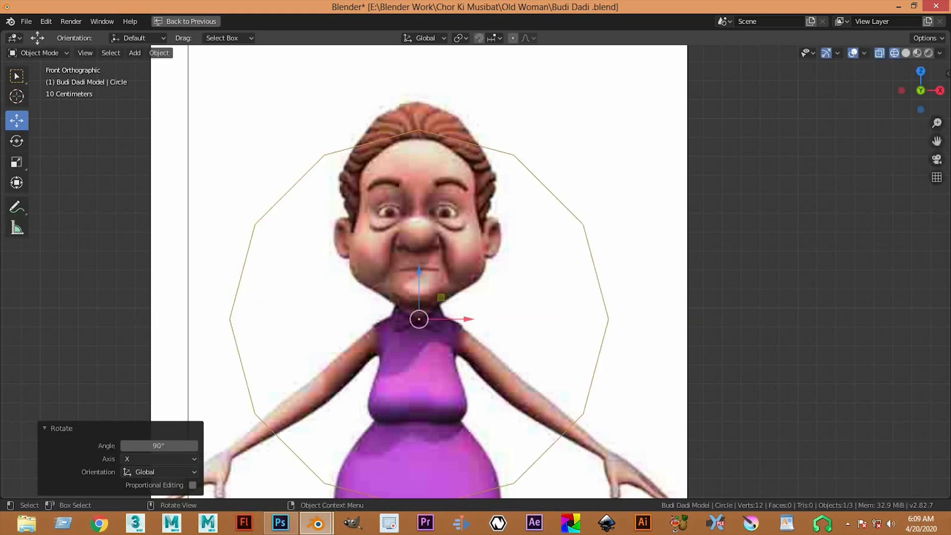
Scale the circle down to about 0.086 and move it over the character's left eye
key(s)
click(409, 322)
key(g)
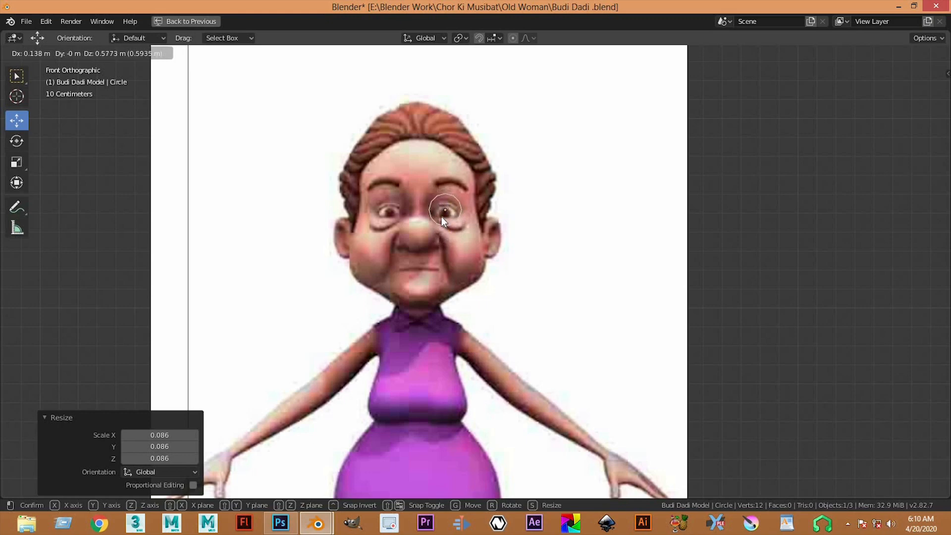
click(444, 220)
Shrink the circle further to the eye opening's width and centre it on the left eye
scroll(439, 184, up, 5)
key(s)
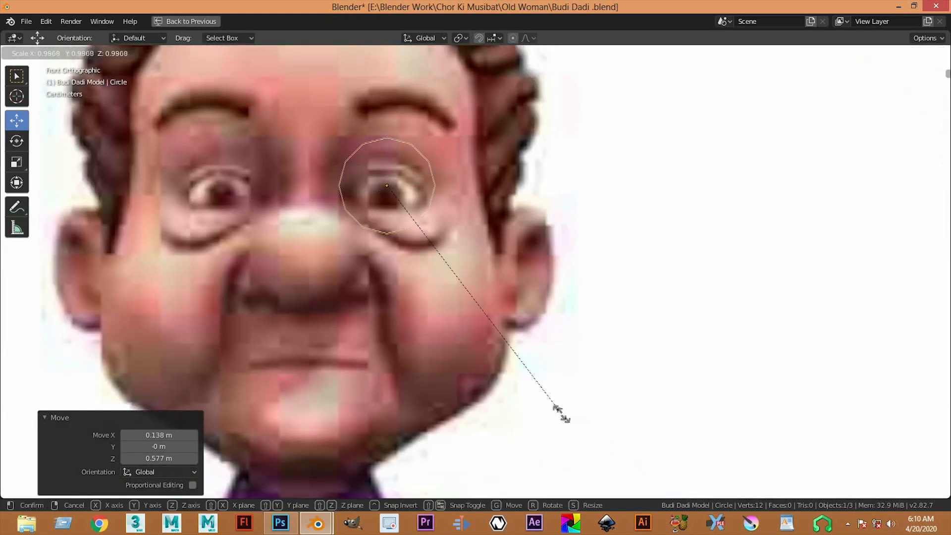
click(512, 361)
key(s)
click(402, 189)
key(g)
click(396, 194)
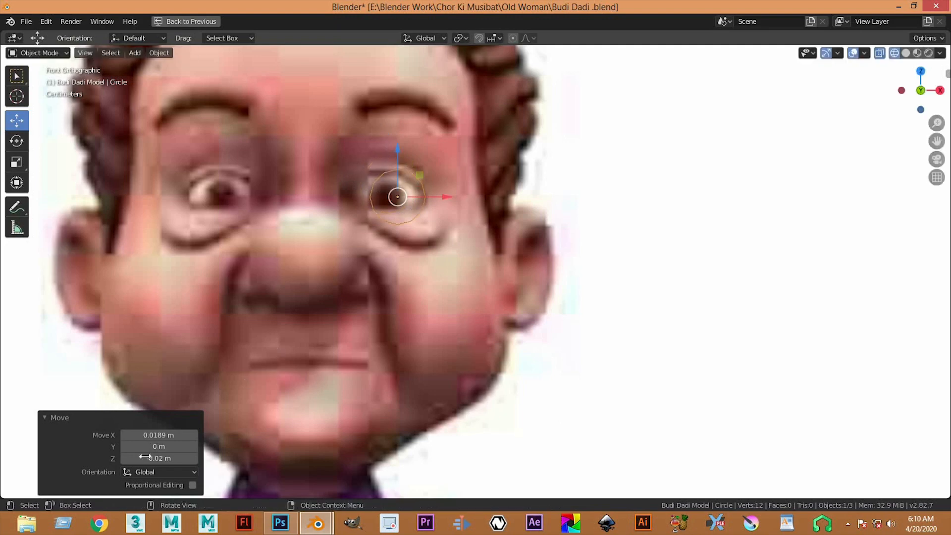
Move the circle forward along Y to the eye in the side reference
key(ctrl+space)
key(ctrl+space)
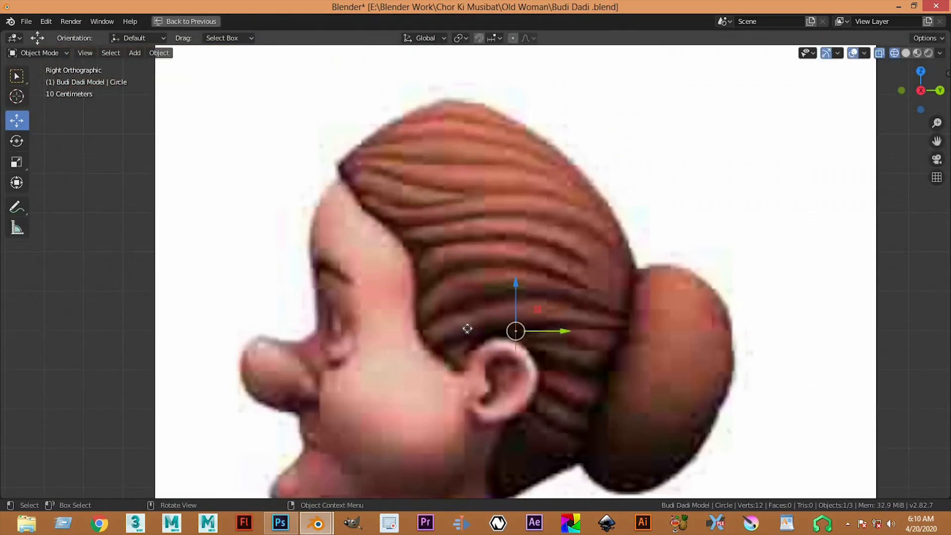
key(g)
key(y)
click(374, 325)
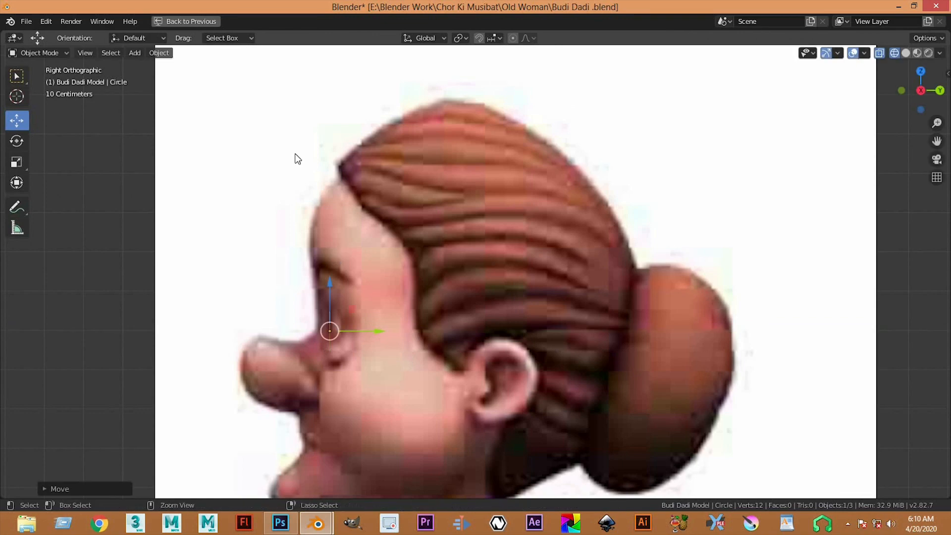
Edit the circle's mesh in the front view and scale its whole loop to about 0.527 along Z to match the eye opening
key(ctrl+space)
key(ctrl+space)
scroll(519, 269, up, 3)
shift+middle_drag(431, 257, 488, 260)
key(1)
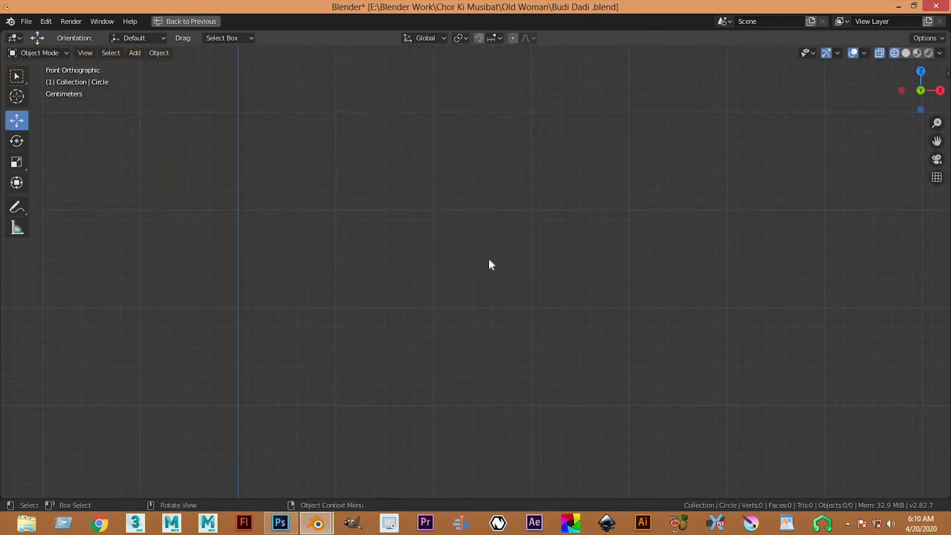
key(alt+h)
key(Tab)
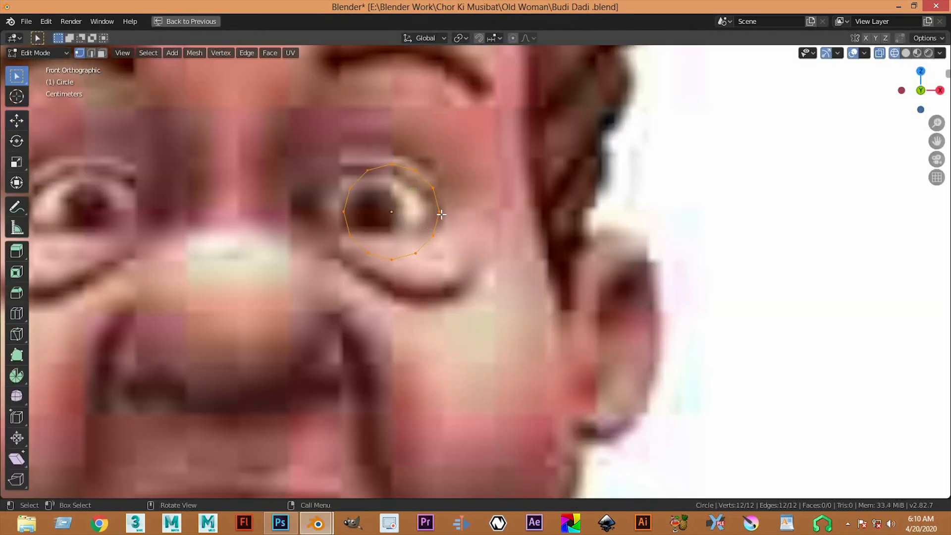
click(411, 171)
shift+middle_drag(357, 251, 379, 293)
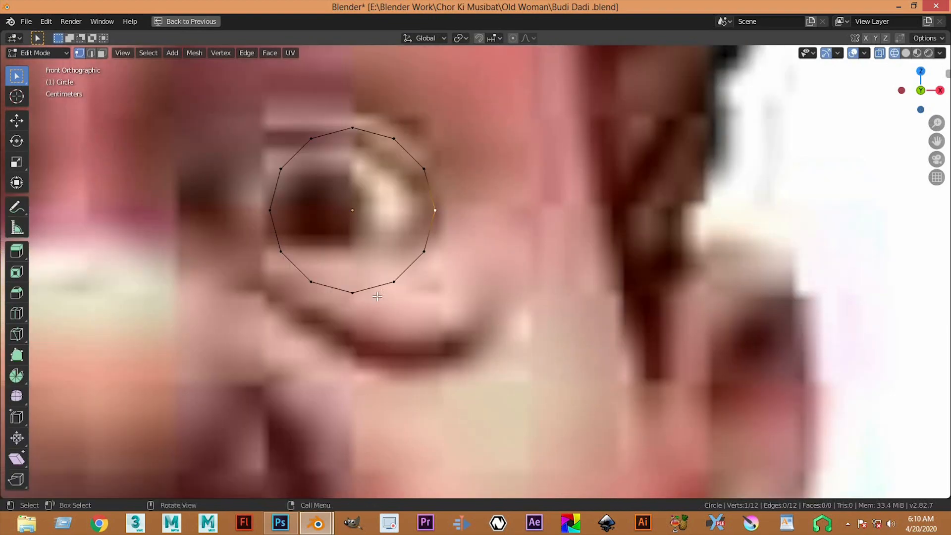
alt+click(366, 287)
key(s)
key(z)
click(374, 253)
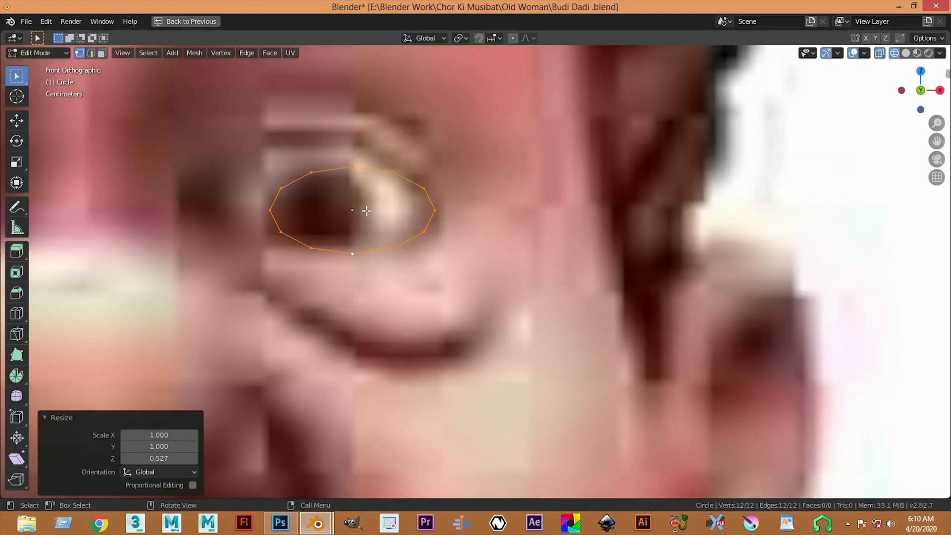
Move the eye loop's outer corner vertex back along Y in the side view, and leave Edit Mode
key(Tab)
drag(350, 166, 389, 185)
click(417, 196)
key(Tab)
click(426, 185)
key(ctrl+space)
key(ctrl+space)
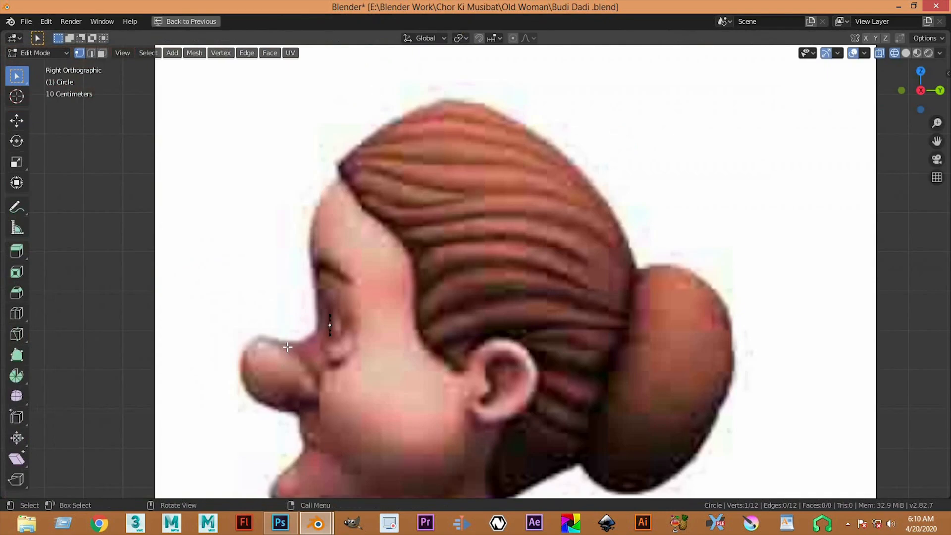
scroll(283, 343, up, 4)
shift+middle_drag(283, 343, 298, 303)
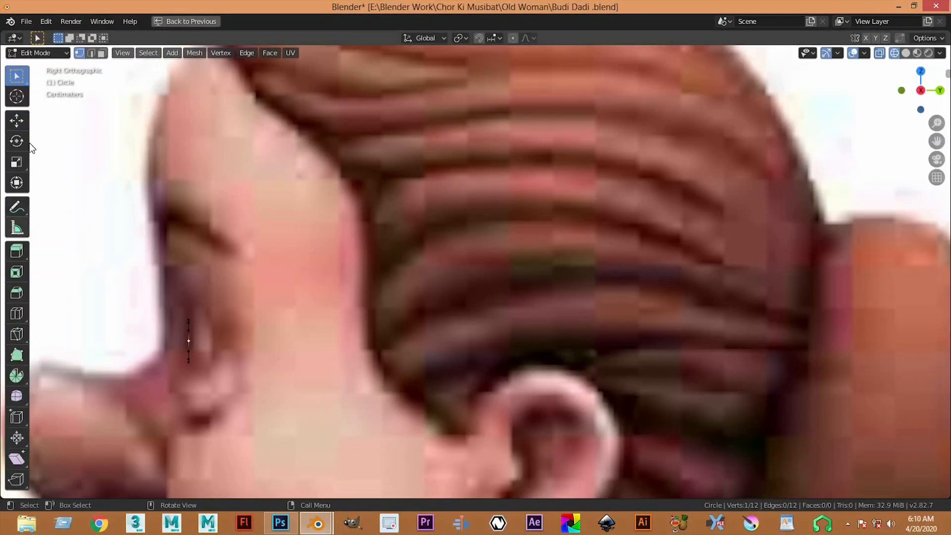
click(16, 125)
drag(247, 342, 263, 344)
key(ctrl+alt+space)
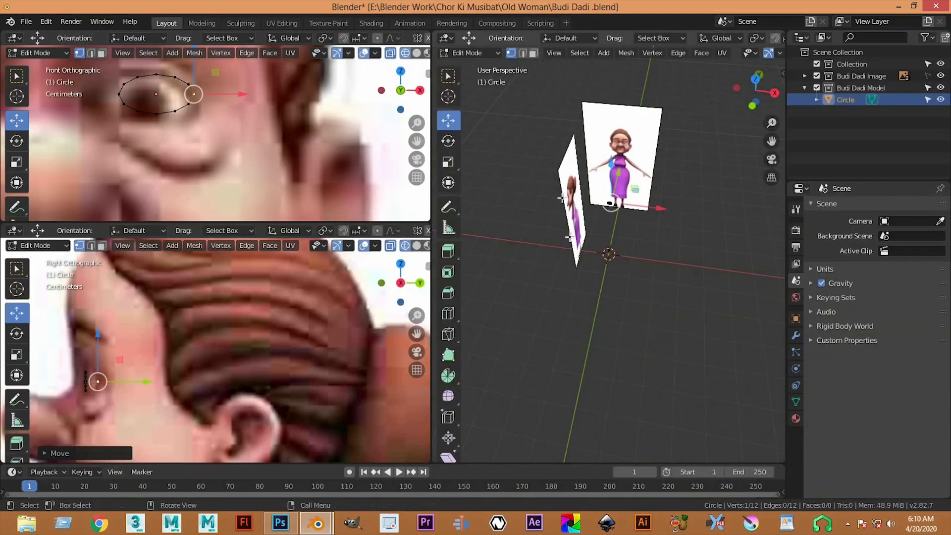
key(Tab)
click(685, 208)
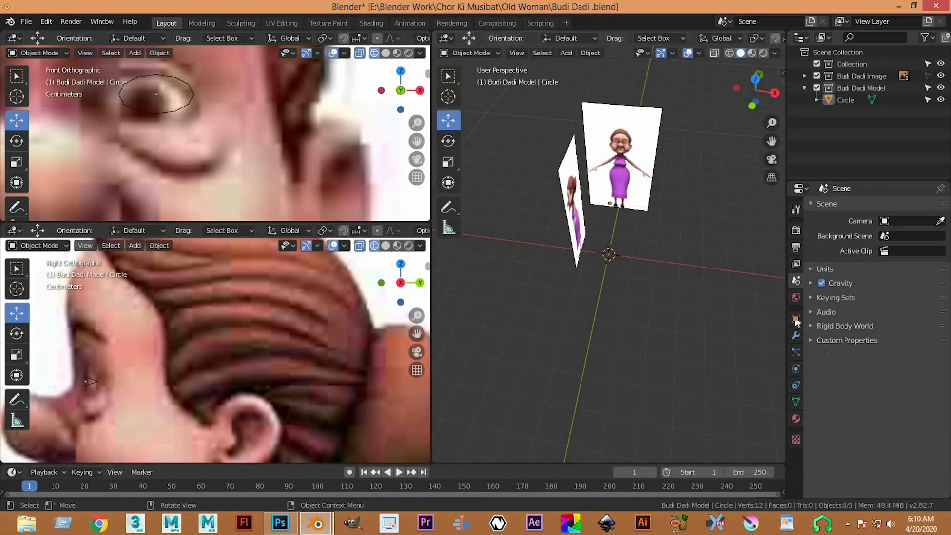
Make the Budi Dadi Image collection selectable and turn off Display Perspective for the front and side reference images
click(927, 75)
click(596, 131)
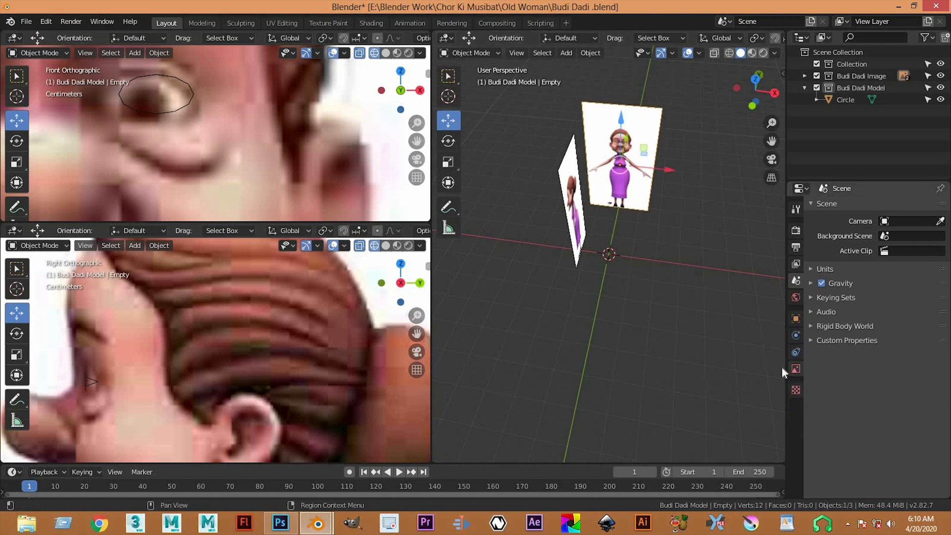
click(796, 368)
key(h)
click(577, 193)
click(940, 346)
Make the Budi Dadi Image collection unselectable again
middle_drag(611, 329, 565, 357)
click(625, 138)
scroll(621, 123, up, 3)
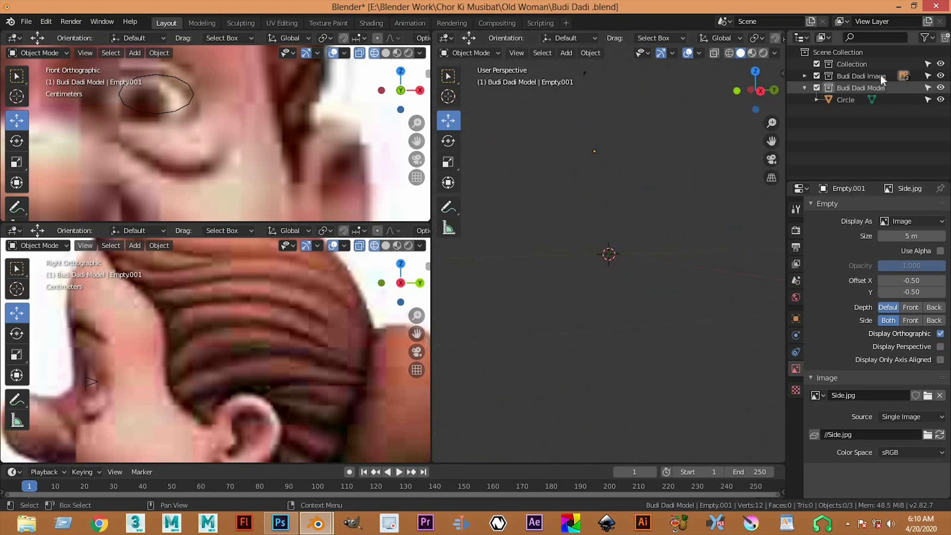
click(928, 76)
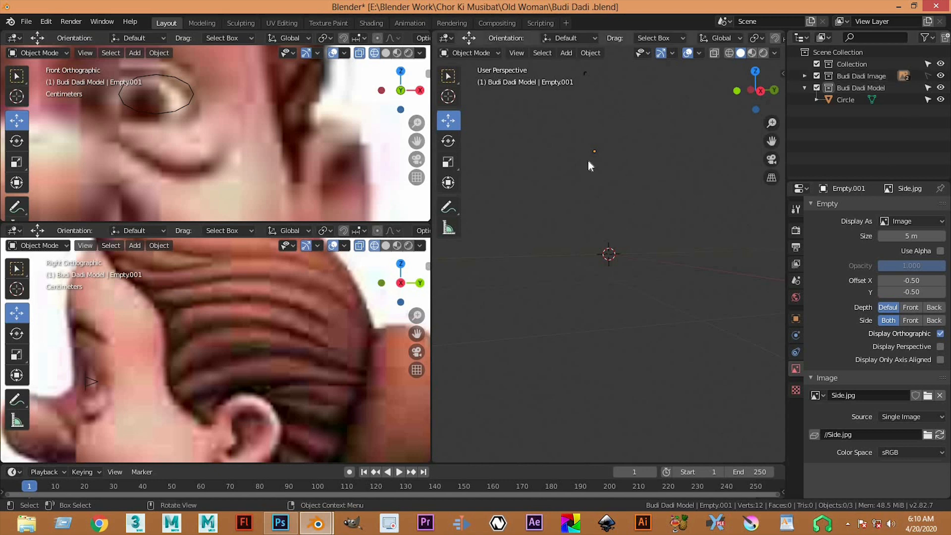
Frame the eye circle in the large viewport, edit its mesh and show it in top view around the outer corner
drag(550, 115, 586, 167)
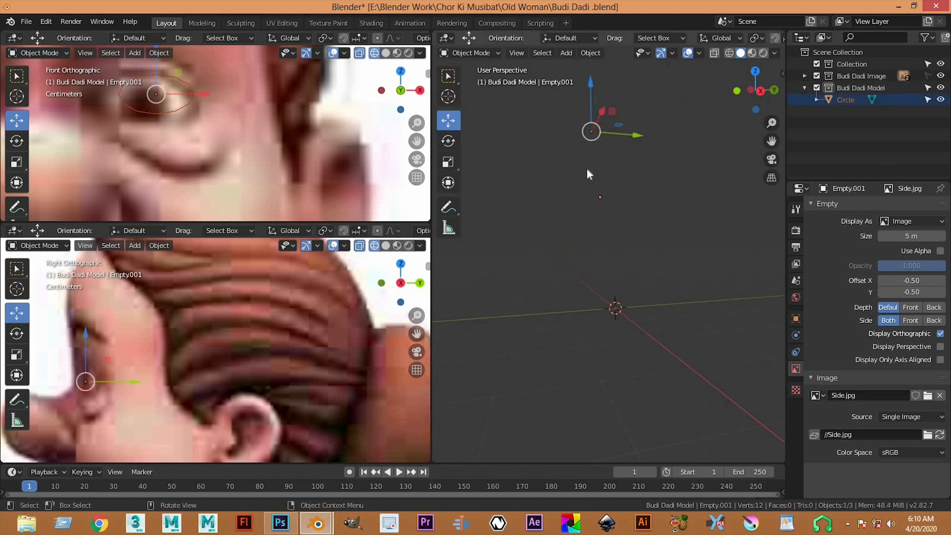
key(KP_Decimal)
middle_drag(552, 281, 556, 286)
middle_drag(650, 440, 566, 215)
scroll(541, 239, down, 1)
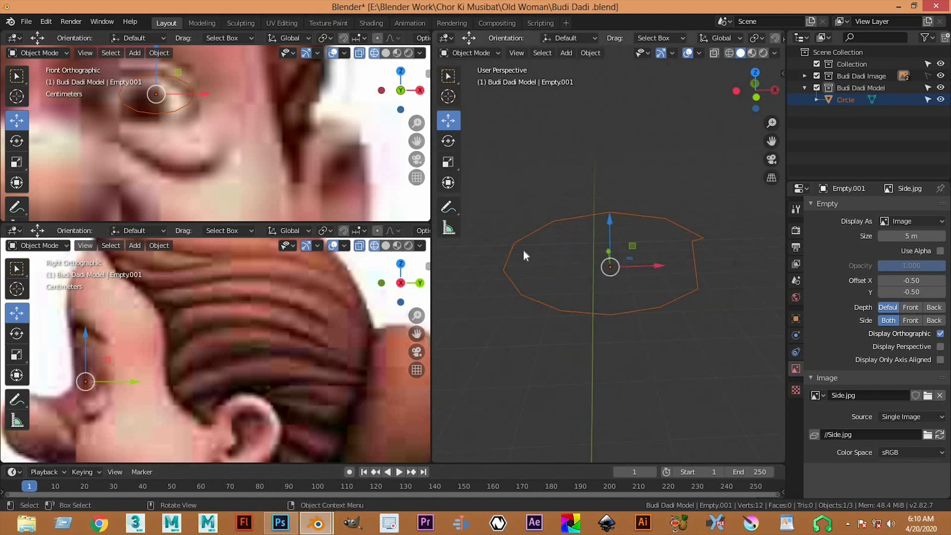
click(505, 273)
key(Tab)
key(alt+a)
click(503, 270)
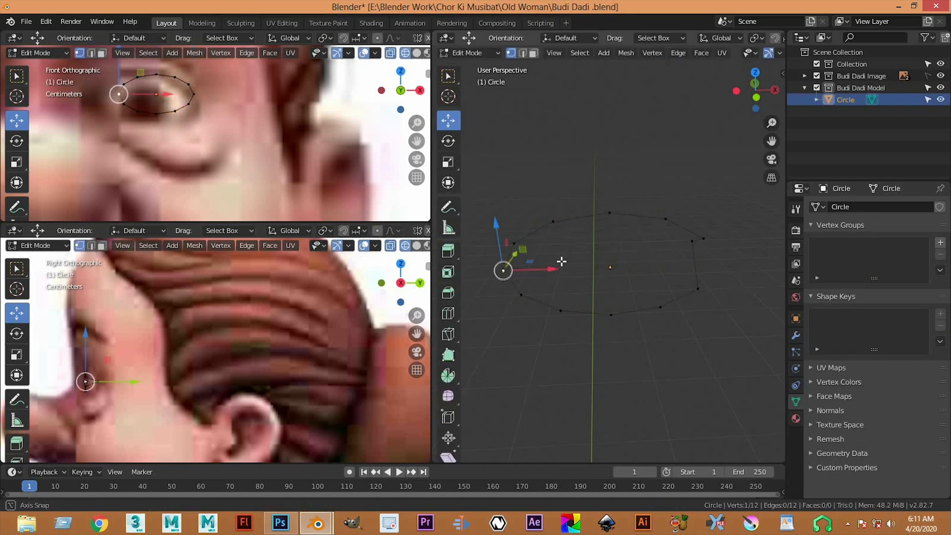
key(KP_7)
scroll(552, 257, up, 3)
shift+middle_drag(601, 277, 543, 306)
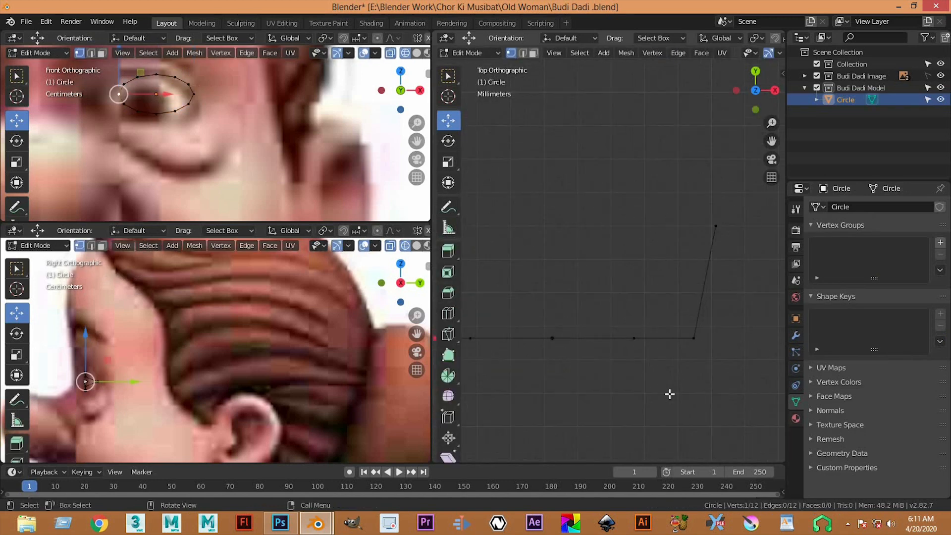
drag(647, 291, 707, 377)
key(g)
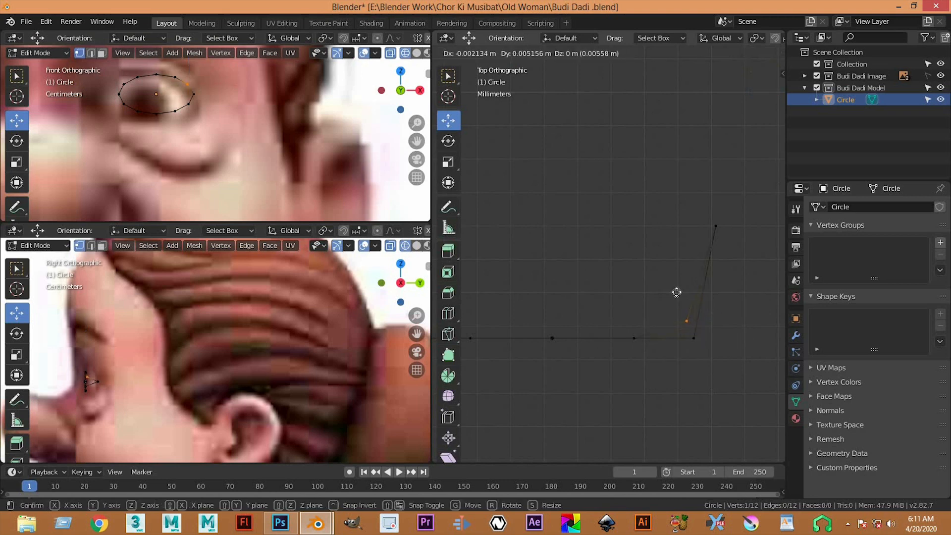
click(700, 354)
key(ctrl+z)
Switch the top view to wireframe shading and move the vertex pair beside the eye loop's outer corner back to curve the loop
key(z)
click(627, 297)
drag(659, 297, 718, 368)
key(g)
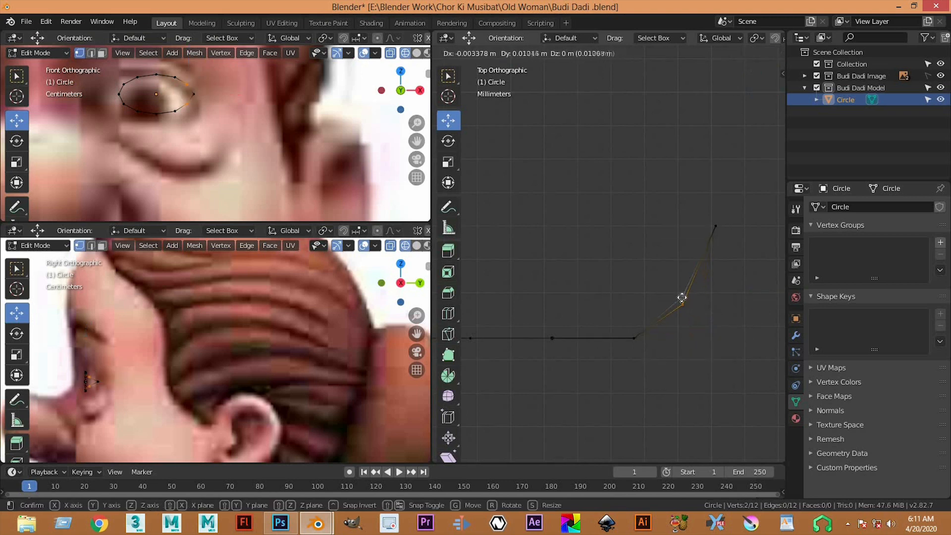
click(699, 389)
Move the eye loop's inner corner vertex and the vertex pair beside it back along Y in the top view
shift+middle_drag(697, 325, 719, 268)
shift+middle_drag(607, 275, 728, 327)
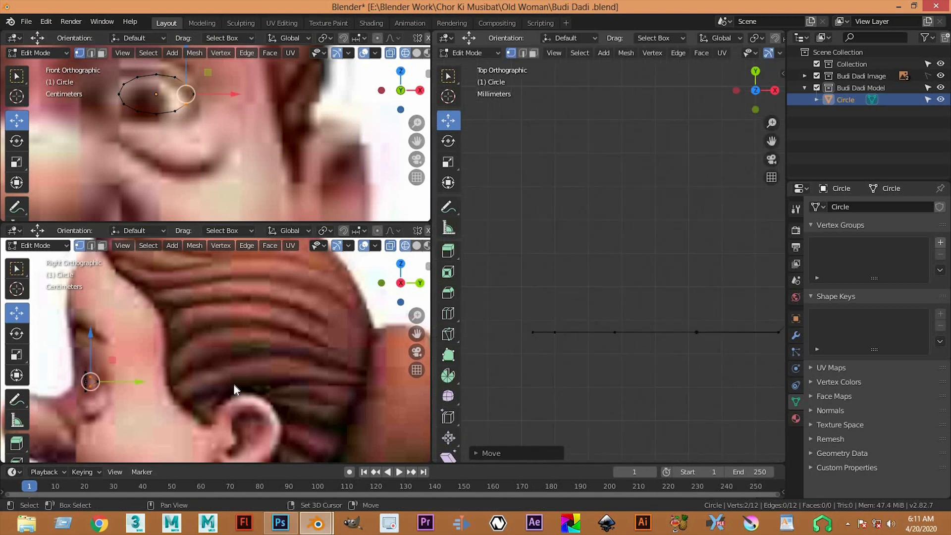
click(533, 331)
key(g)
drag(531, 316, 532, 313)
drag(528, 278, 593, 404)
drag(547, 326, 545, 299)
scroll(601, 360, down, 3)
click(713, 314)
shift+middle_drag(668, 287, 628, 287)
drag(588, 262, 638, 305)
scroll(607, 344, up, 2)
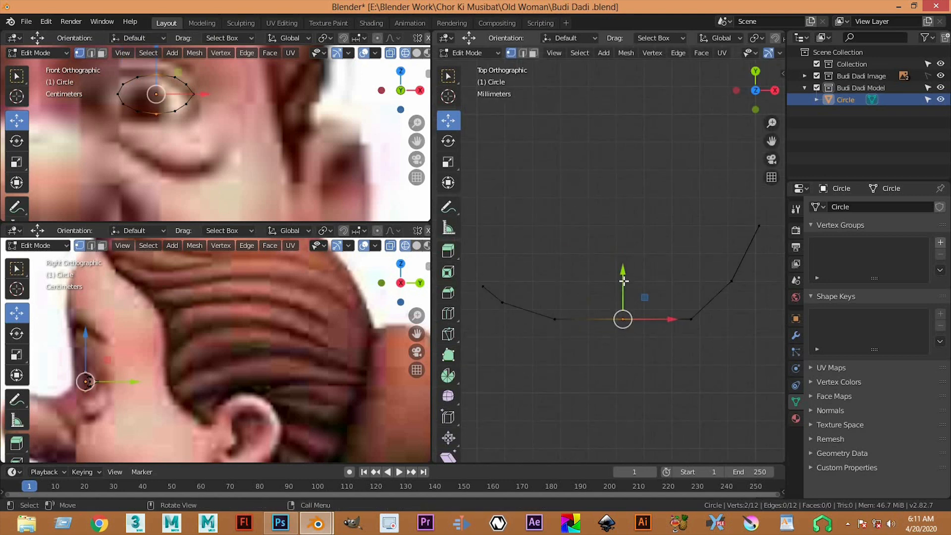
click(703, 384)
Set the perspective viewport's Clip Start to 0.001 m
middle_drag(700, 384, 680, 308)
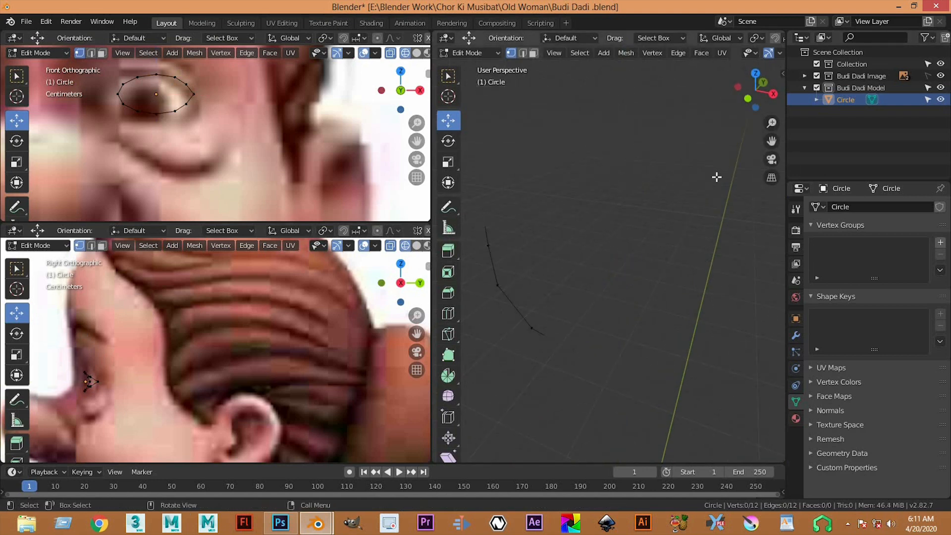
key(n)
click(778, 120)
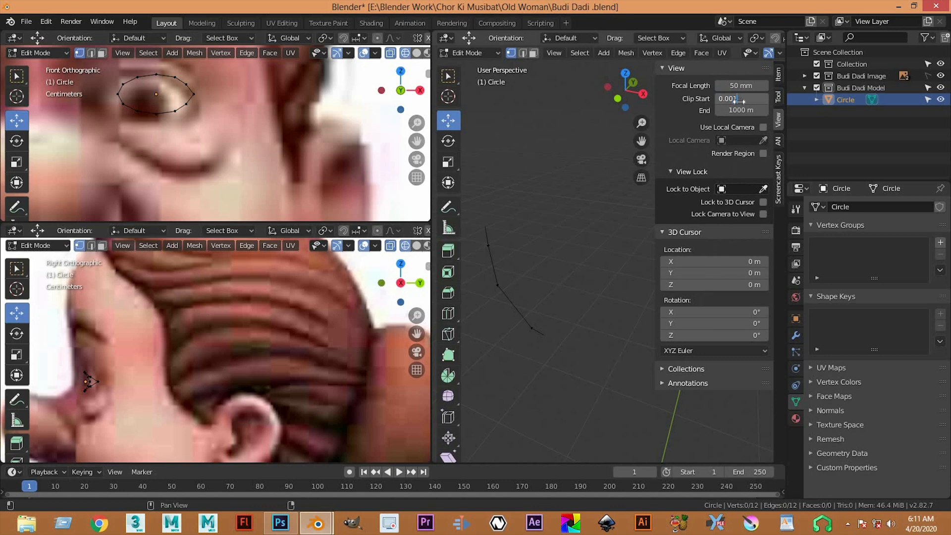
scroll(612, 277, down, 2)
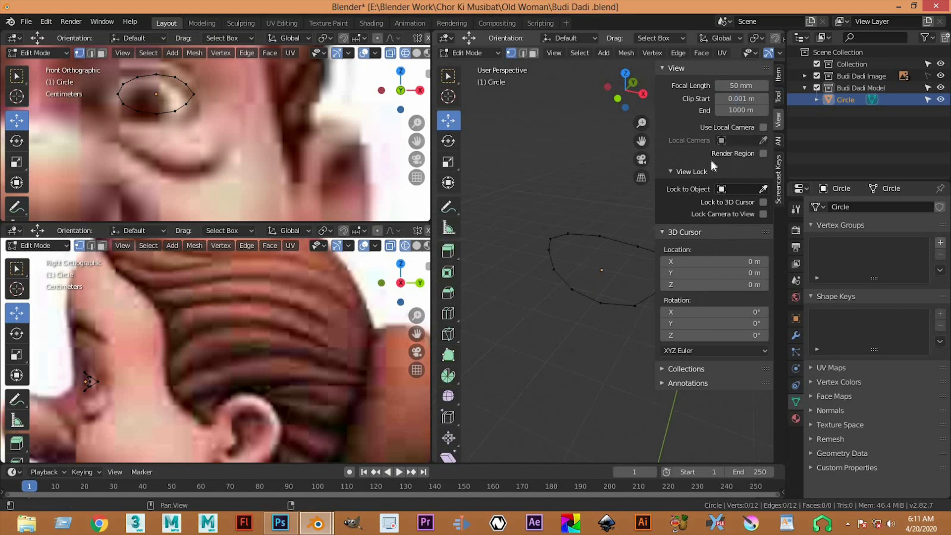
key(n)
Enable the Screencast Keys display and set its origin to Region
key(n)
click(776, 183)
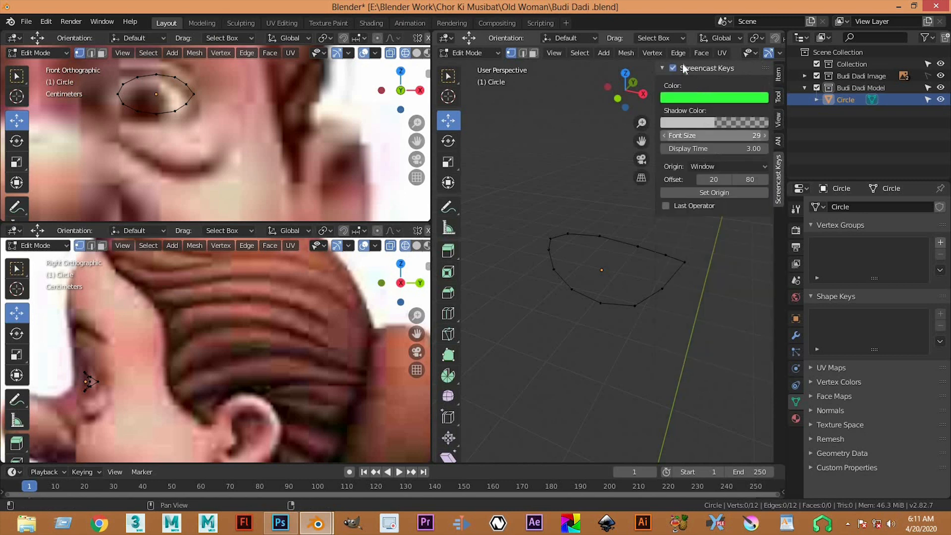
key(n)
scroll(620, 348, up, 1)
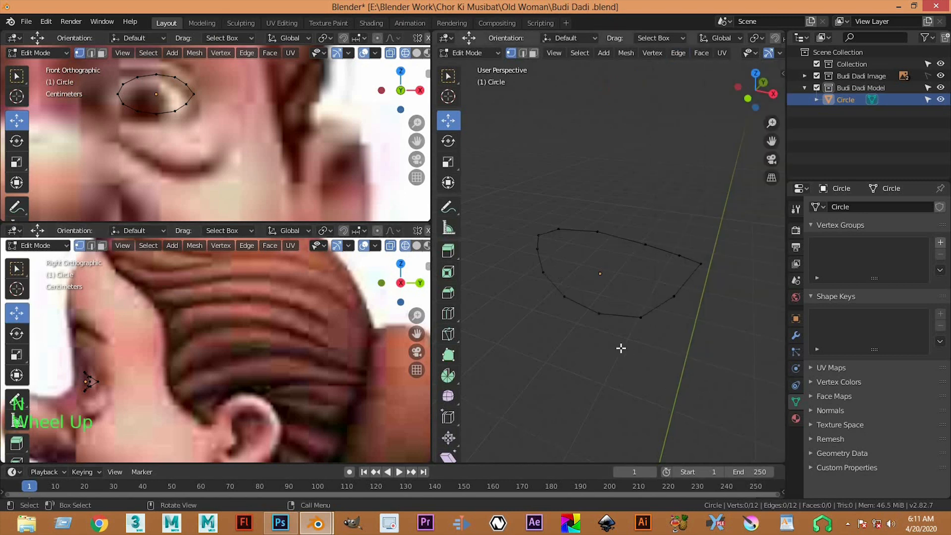
key(n)
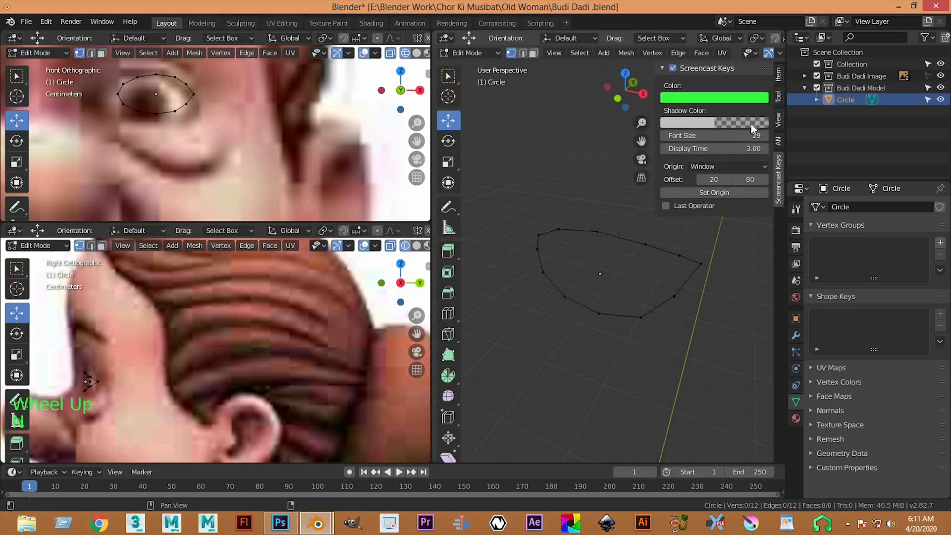
click(694, 165)
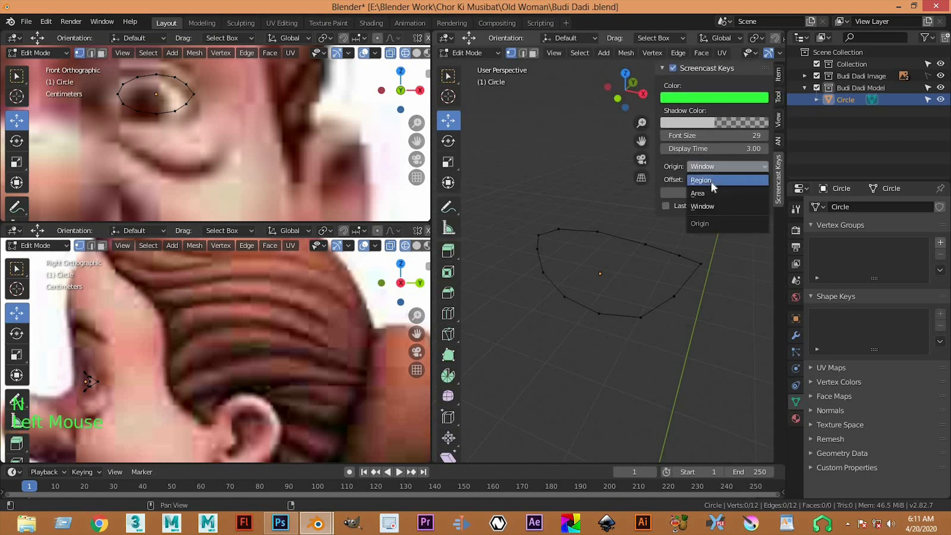
click(709, 181)
key(n)
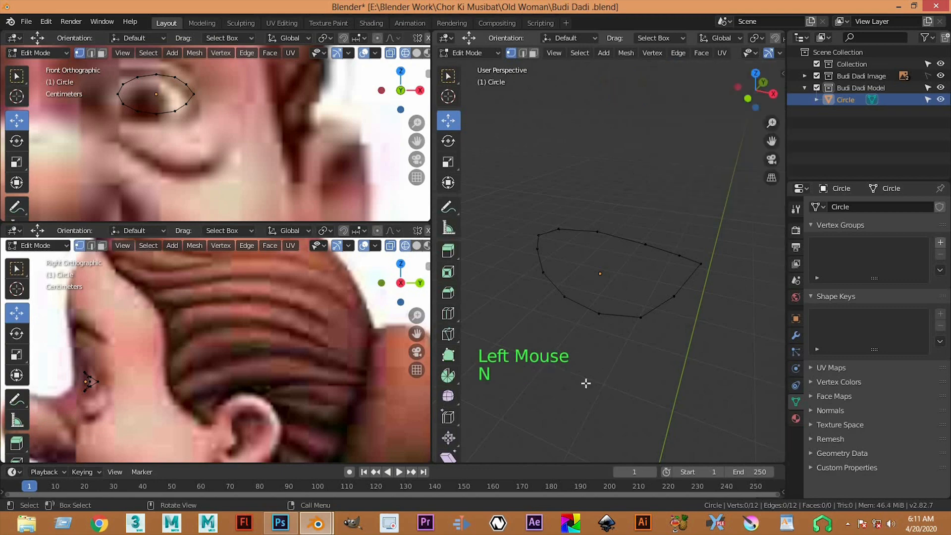
key(n)
key(n)
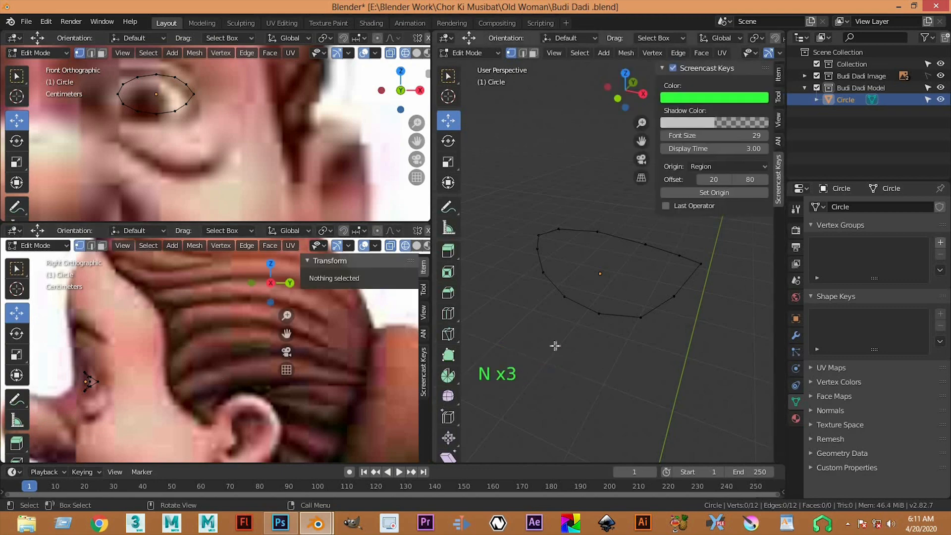
key(n)
Extrude the whole eye loop outward in the front view, scaling the new ring to about 1.508
scroll(545, 362, up, 2)
middle_drag(564, 357, 590, 352)
scroll(594, 349, down, 1)
middle_drag(597, 349, 622, 361)
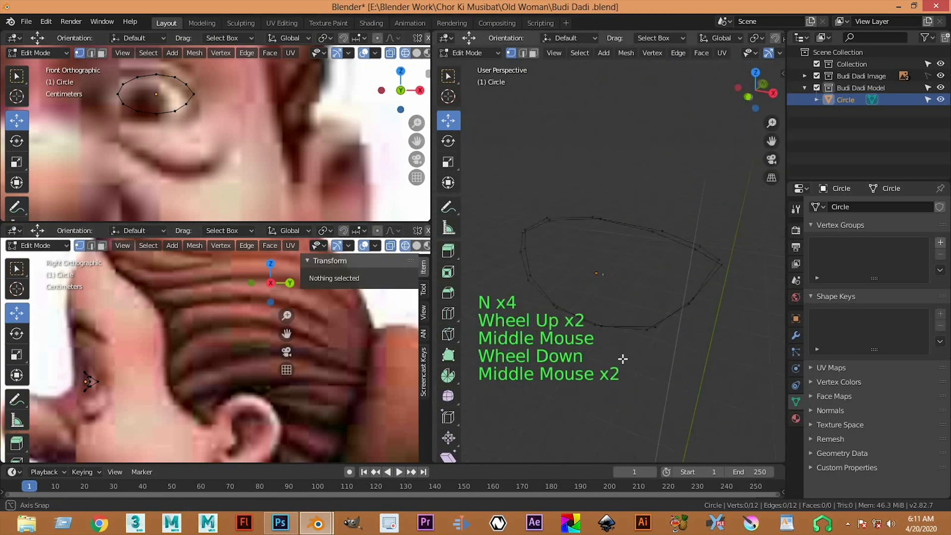
scroll(622, 361, up, 1)
shift+middle_drag(649, 241, 615, 204)
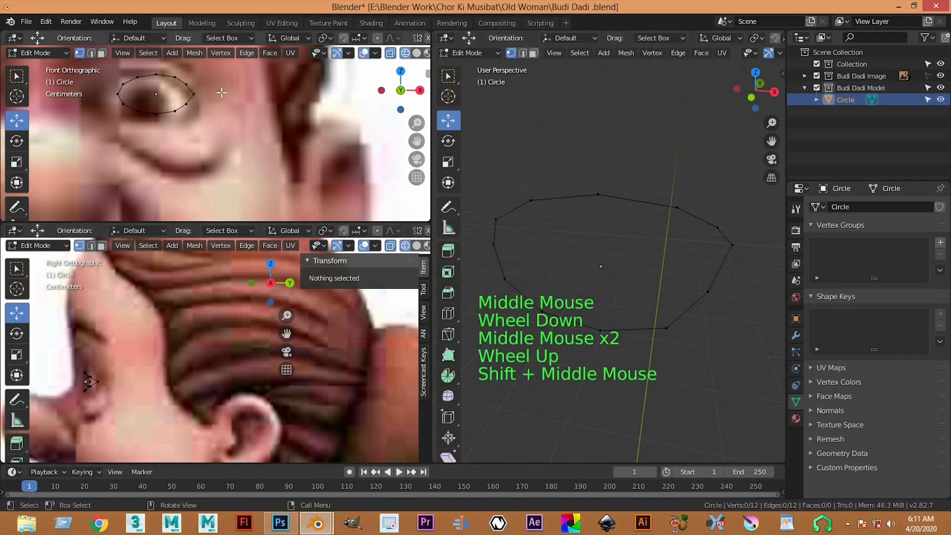
scroll(207, 131, up, 2)
scroll(207, 131, down, 2)
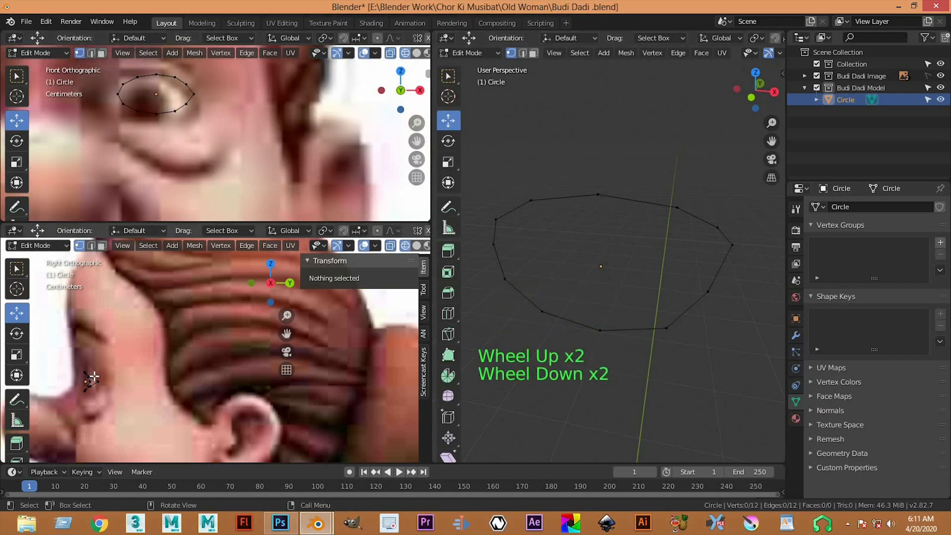
scroll(135, 320, up, 1)
alt+click(179, 108)
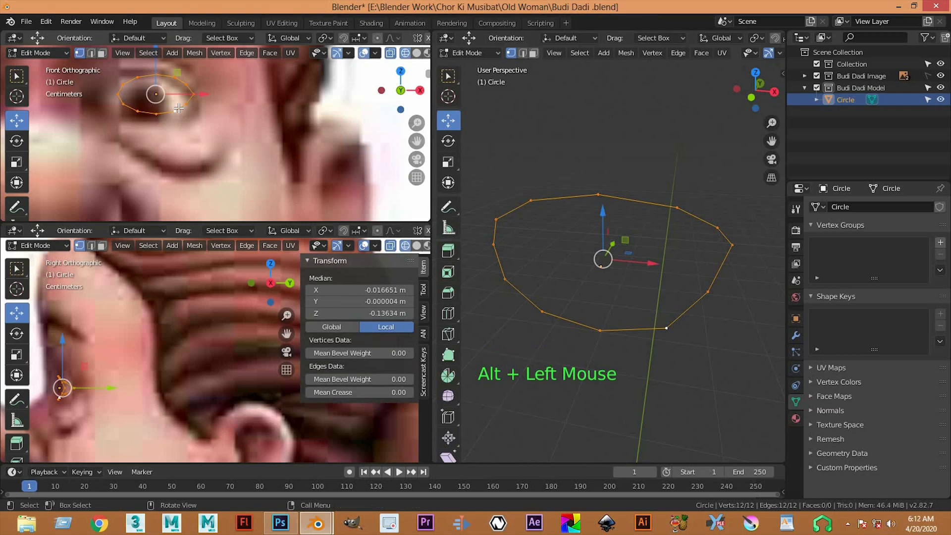
key(e)
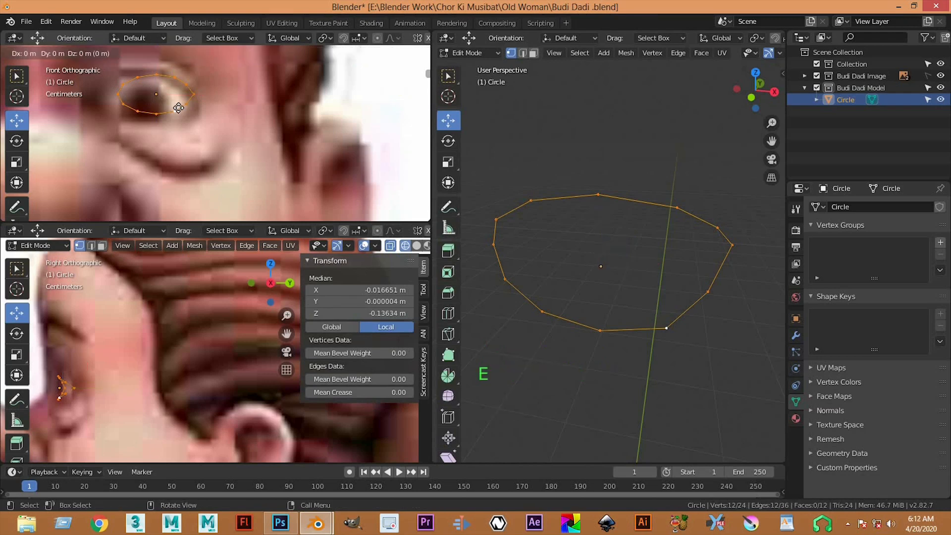
key(s)
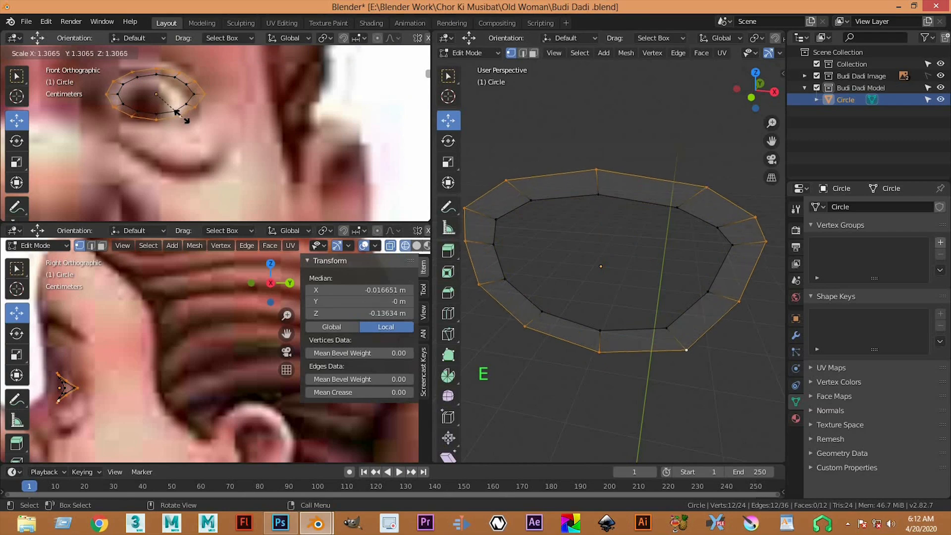
click(189, 122)
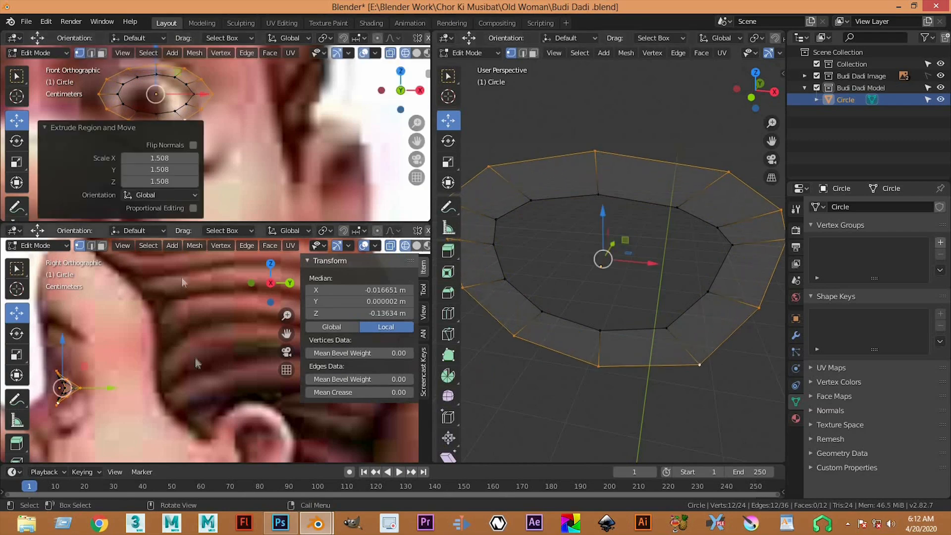
Maximize the front view and move the outer ring's five upper vertices upward to follow the upper eyelid
key(ctrl+space)
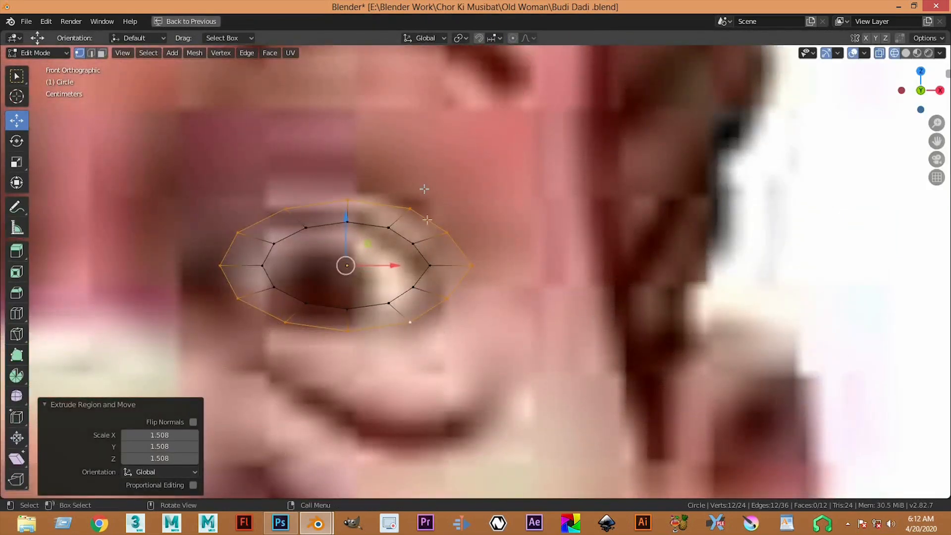
click(406, 208)
key(g)
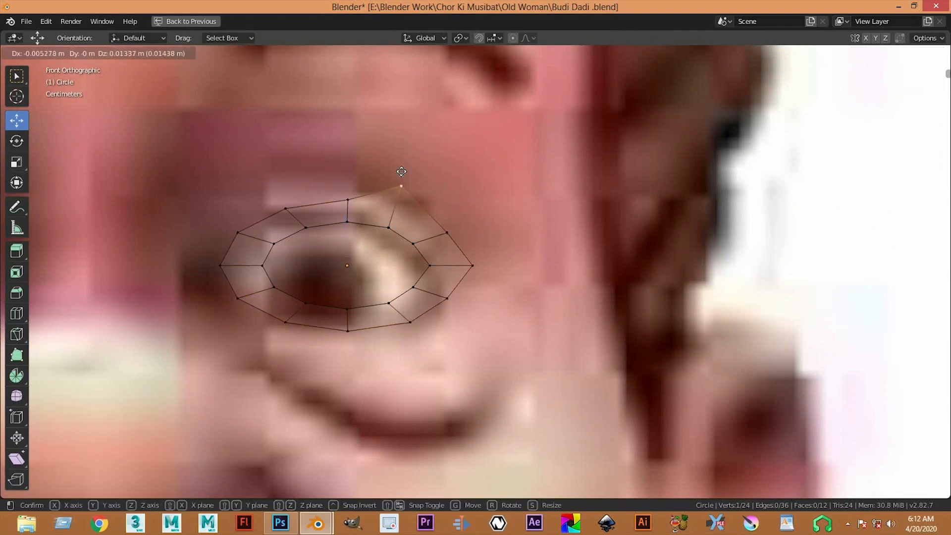
click(406, 185)
click(348, 200)
key(g)
click(350, 176)
click(293, 211)
click(286, 209)
key(g)
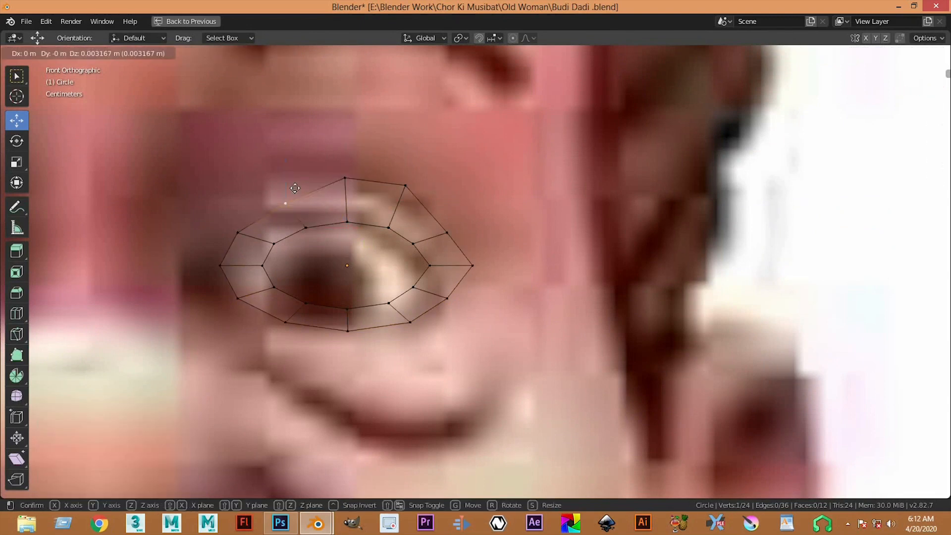
click(290, 184)
click(237, 232)
key(g)
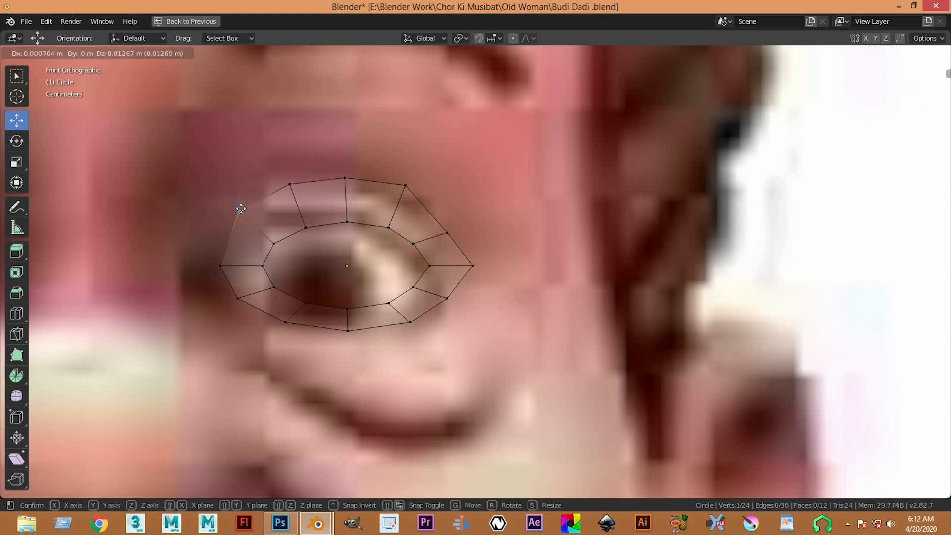
click(240, 209)
click(450, 232)
key(g)
click(444, 208)
Move the outer ring's five lower vertices downward to round the ring under the eye
shift+middle_drag(390, 334, 436, 236)
click(424, 244)
key(g)
click(423, 266)
click(460, 223)
key(g)
click(456, 233)
click(359, 252)
key(g)
click(306, 243)
click(297, 241)
key(g)
click(293, 267)
click(249, 217)
key(g)
click(322, 242)
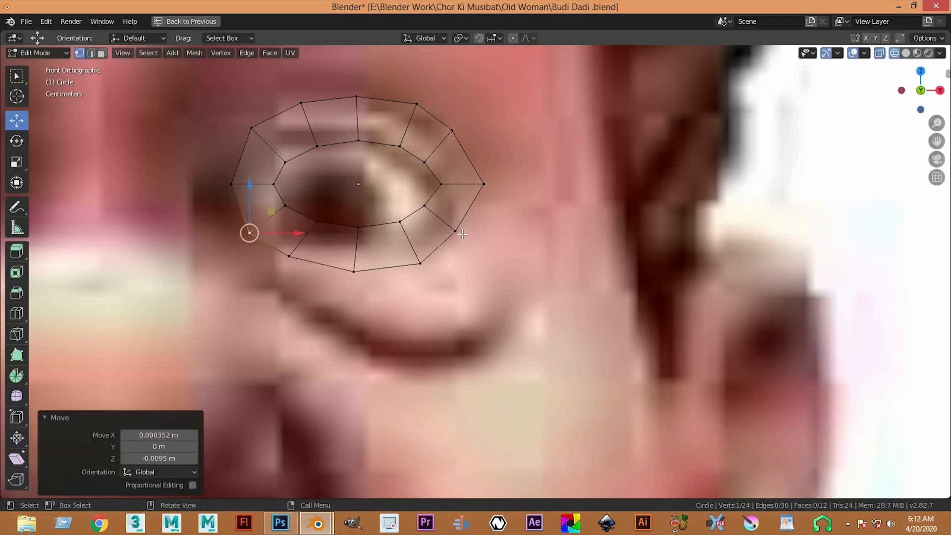
In the side view, extrude the inner eye loop, scale it slightly inward and move the new loop back along Y
scroll(252, 304, down, 2)
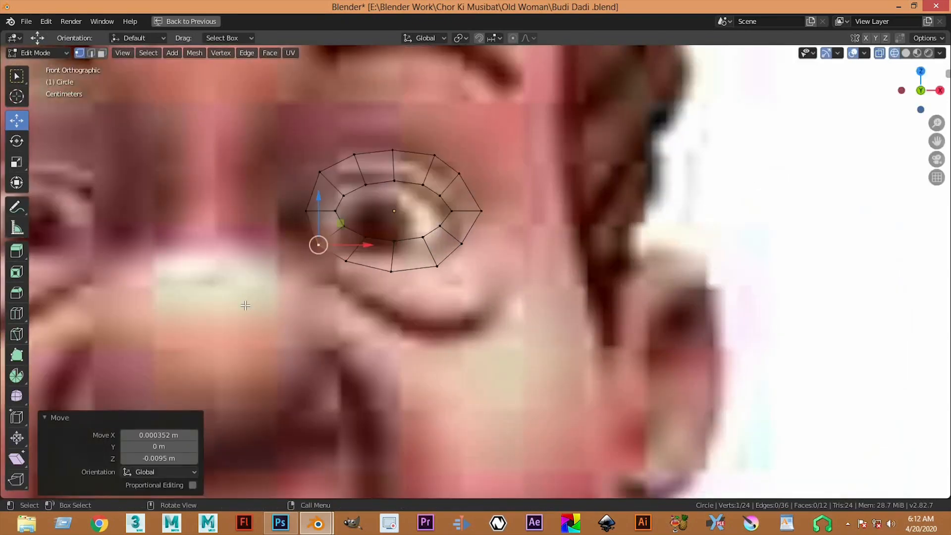
scroll(245, 306, down, 3)
key(KP_3)
scroll(254, 308, down, 4)
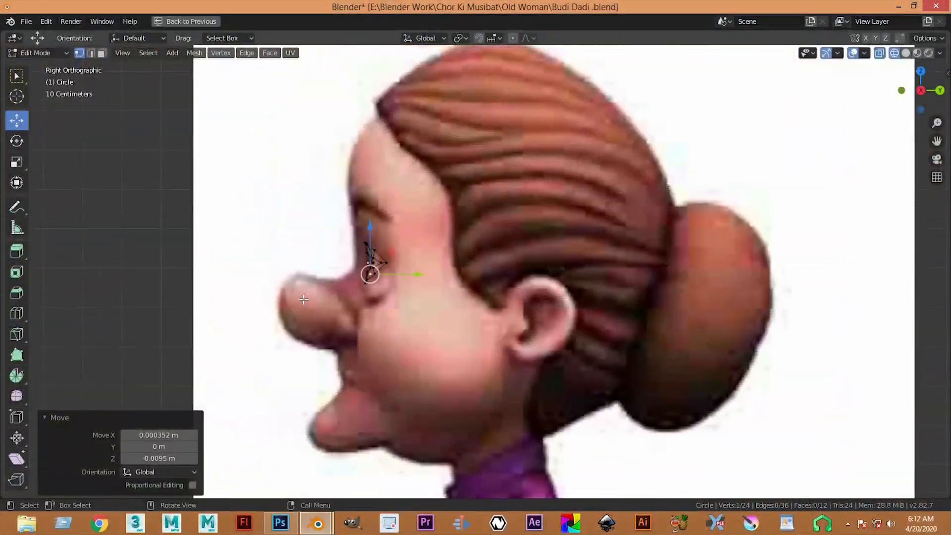
scroll(304, 297, up, 8)
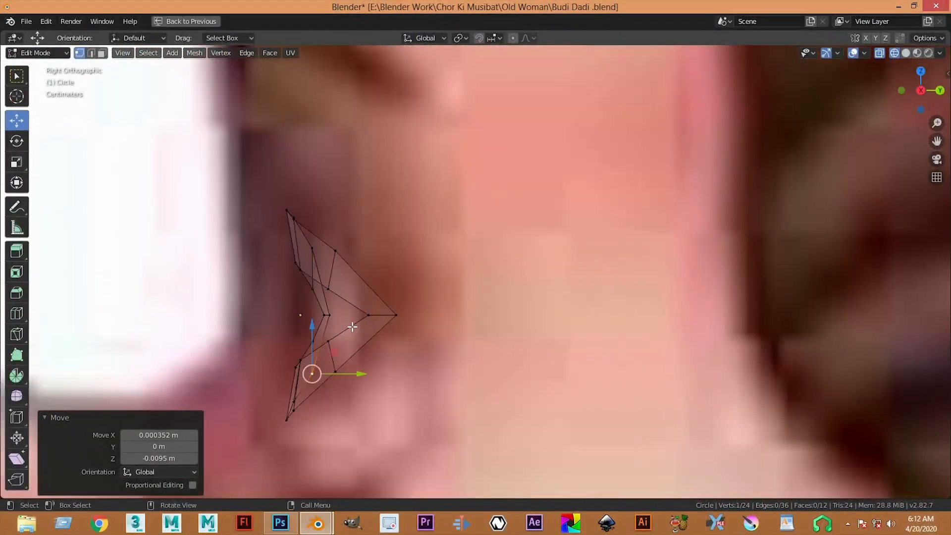
alt+click(352, 327)
key(e)
key(s)
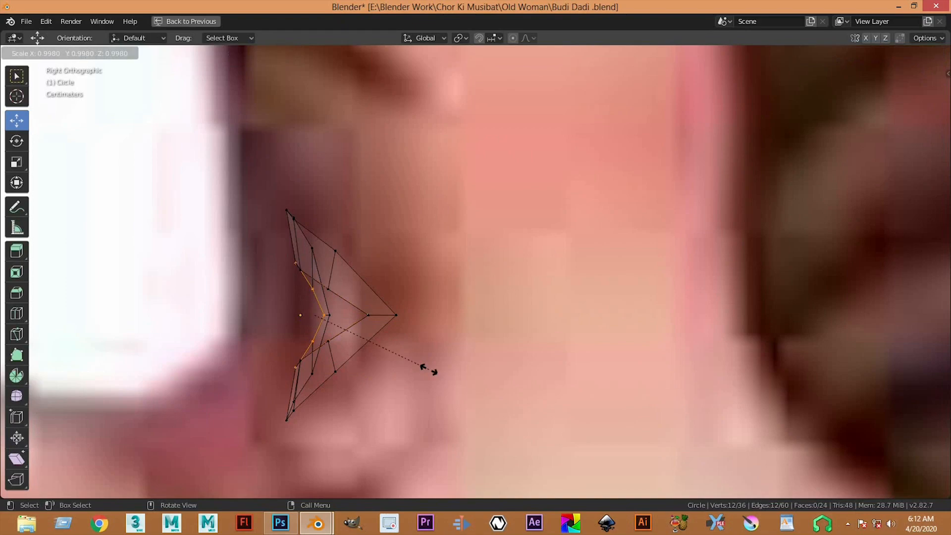
click(415, 361)
drag(359, 315, 384, 312)
Maximize the perspective view and switch it to solid shading to inspect the eye rings from the side
key(ctrl+space)
key(ctrl+space)
key(ctrl+space)
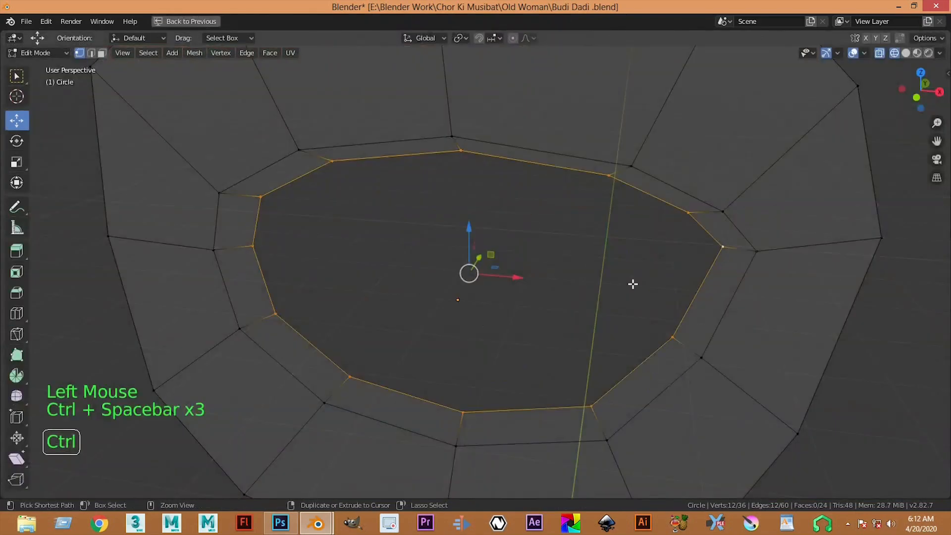
scroll(679, 282, down, 3)
key(z)
click(716, 283)
mouse_move(643, 302)
middle_down()
mouse_move(526, 257)
mouse_move(548, 268)
mouse_move(515, 230)
middle_up()
scroll(560, 266, down, 3)
scroll(547, 267, up, 1)
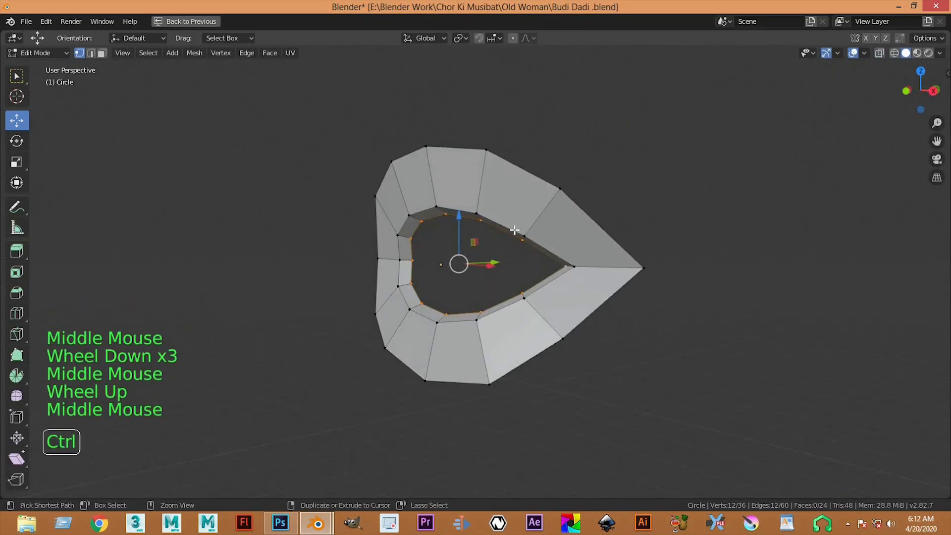
key(ctrl+z)
scroll(518, 282, up, 1)
middle_drag(518, 282, 490, 261)
drag(490, 261, 538, 202)
middle_drag(538, 202, 587, 285)
key(ctrl+z)
Excluding its two corner vertices, move the innermost eye loop slightly forward along Y and scale it down along Z
shift+click(590, 284)
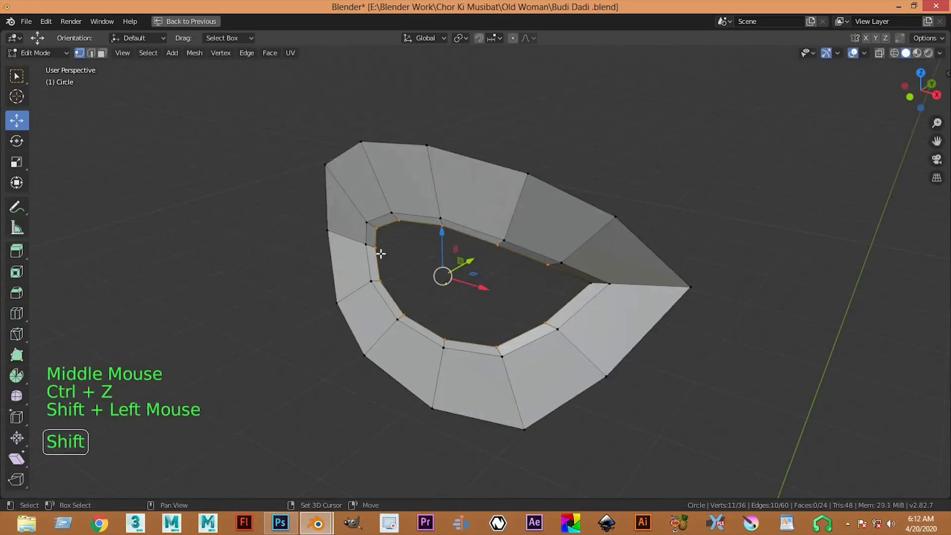
middle_drag(494, 291, 482, 267)
drag(458, 267, 451, 270)
middle_drag(450, 269, 494, 244)
key(s)
key(z)
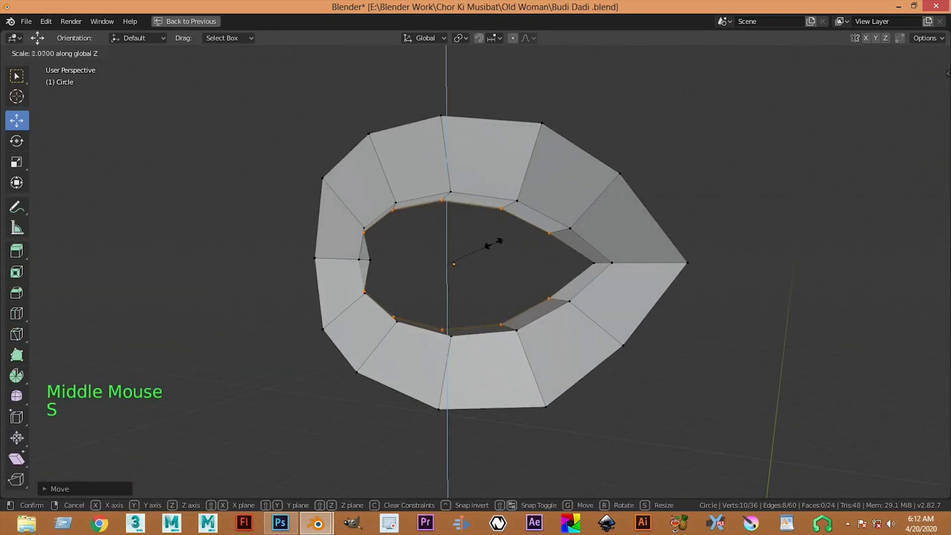
click(488, 244)
Insert an edge loop around the middle of the outer eyelid band
key(ctrl+r)
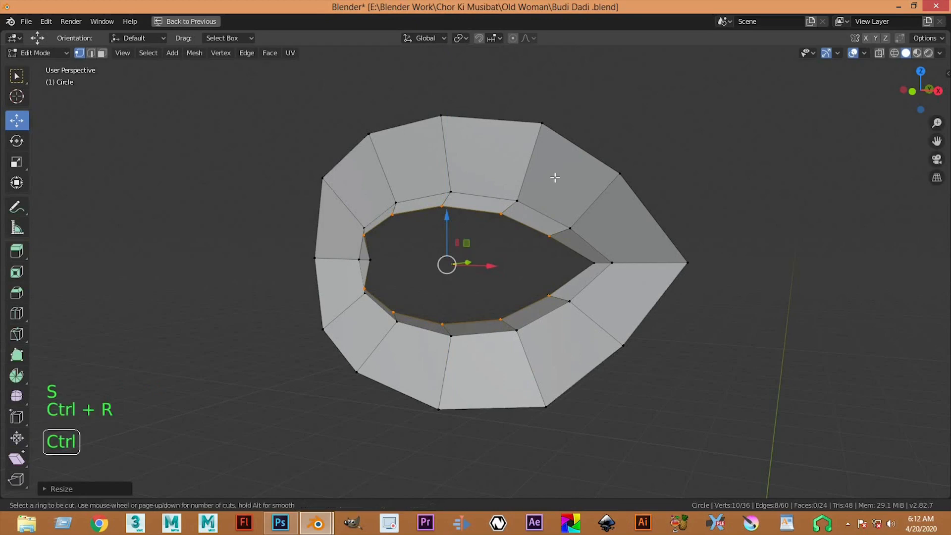
click(598, 191)
scroll(599, 191, up, 1)
middle_drag(598, 191, 476, 278)
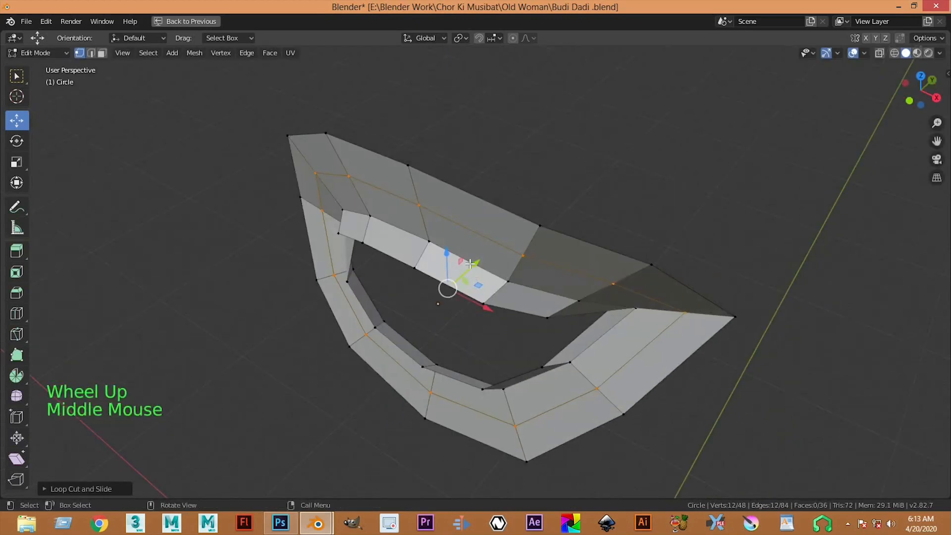
click(462, 263)
Add a Subdivision Surface modifier to the eye mesh and set its viewport subdivisions to 2
key(Tab)
scroll(597, 207, down, 4)
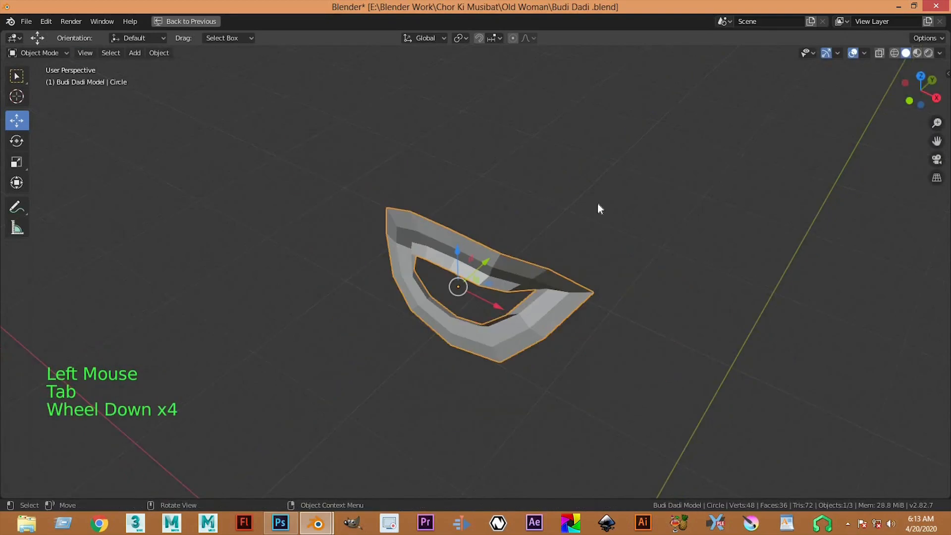
middle_drag(599, 207, 607, 262)
key(ctrl+space)
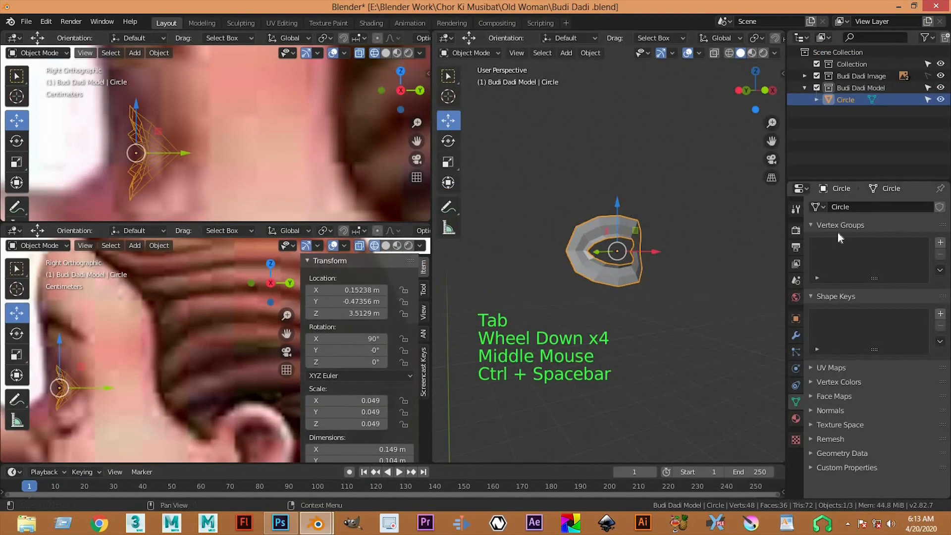
click(795, 334)
click(850, 207)
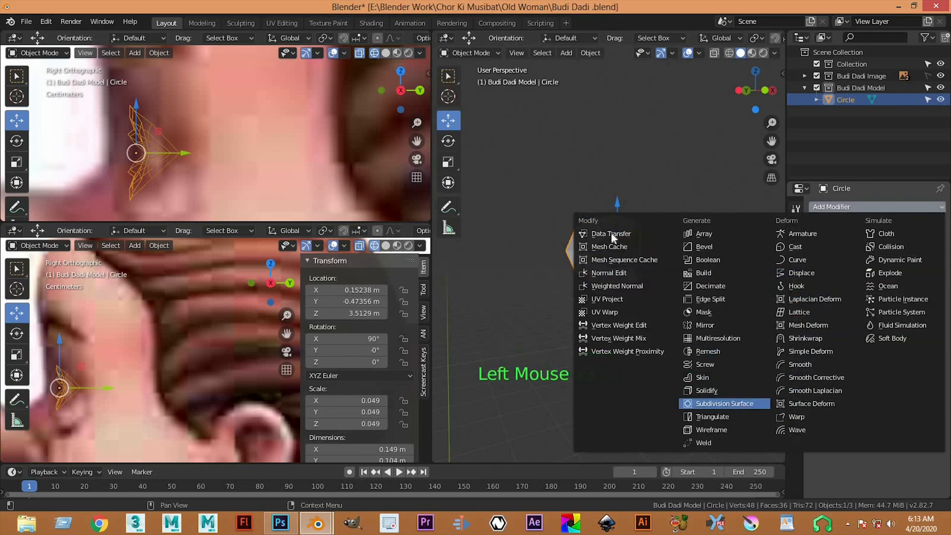
click(735, 404)
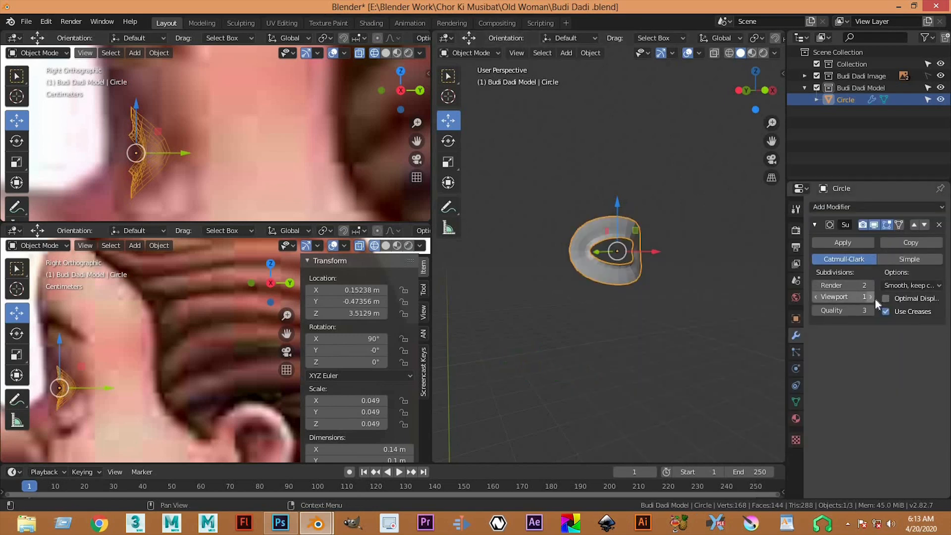
click(869, 296)
Enable Optimal Display on the Subdivision Surface modifier and check the smoothed eye mesh in Object Mode
middle_drag(640, 301, 669, 292)
click(648, 305)
scroll(655, 298, up, 4)
key(Tab)
middle_drag(727, 267, 721, 311)
key(Tab)
key(Tab)
click(885, 298)
click(669, 298)
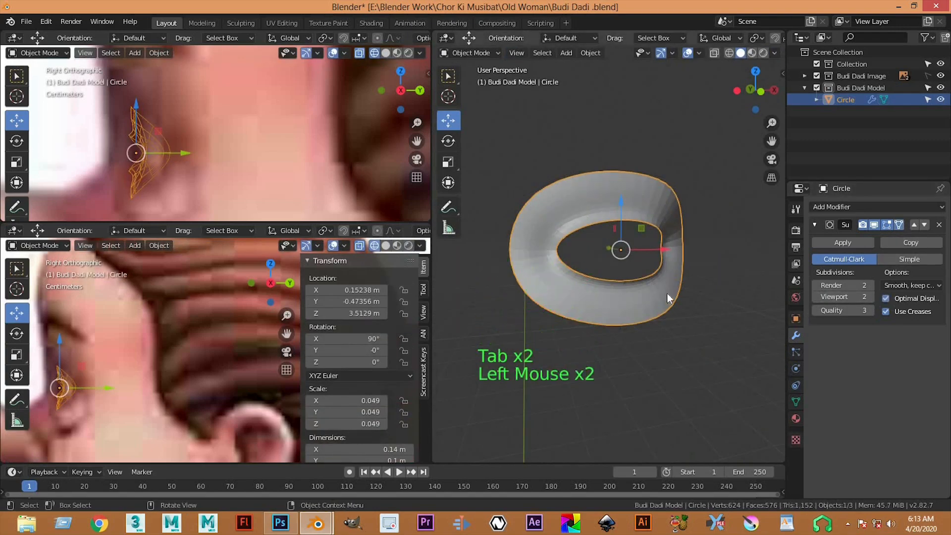
In Edit Mode, maximize the perspective view and select vertices along the upper part of the middle edge loop
key(Tab)
scroll(689, 342, up, 1)
middle_drag(700, 355, 478, 299)
click(688, 342)
key(ctrl+space)
scroll(604, 325, down, 4)
scroll(478, 298, up, 2)
click(478, 204)
middle_drag(478, 204, 547, 203)
shift+click(454, 217)
shift+click(526, 265)
scroll(448, 190, up, 1)
shift+click(423, 232)
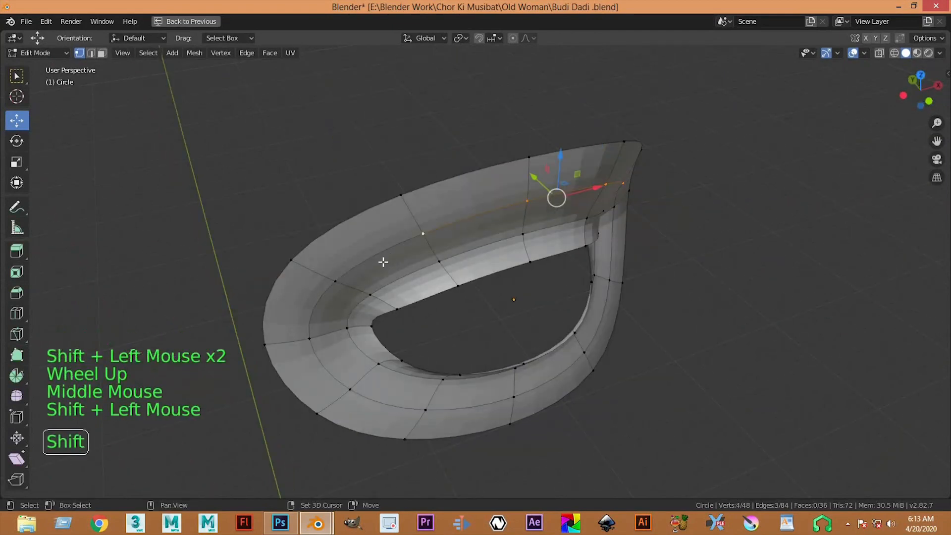
middle_drag(489, 180, 514, 169)
middle_drag(510, 206, 516, 243)
click(513, 265)
click(526, 173)
Compare the eye mesh with the reference images in the right and front orthographic views
scroll(499, 180, down, 2)
middle_drag(498, 180, 418, 330)
scroll(499, 183, up, 1)
scroll(485, 208, down, 2)
key(ctrl)
key(KP_3)
scroll(376, 357, down, 3)
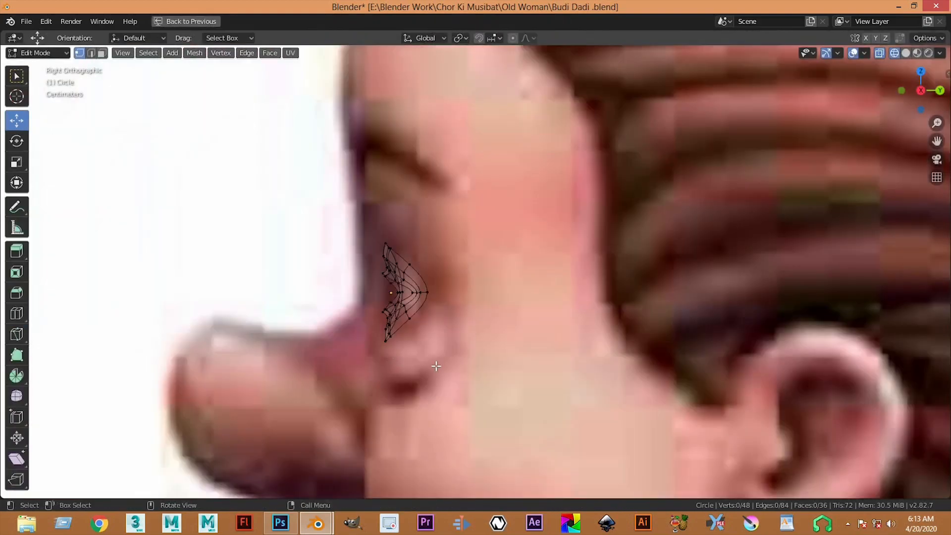
scroll(393, 328, up, 1)
key(ctrl+space)
key(ctrl+space)
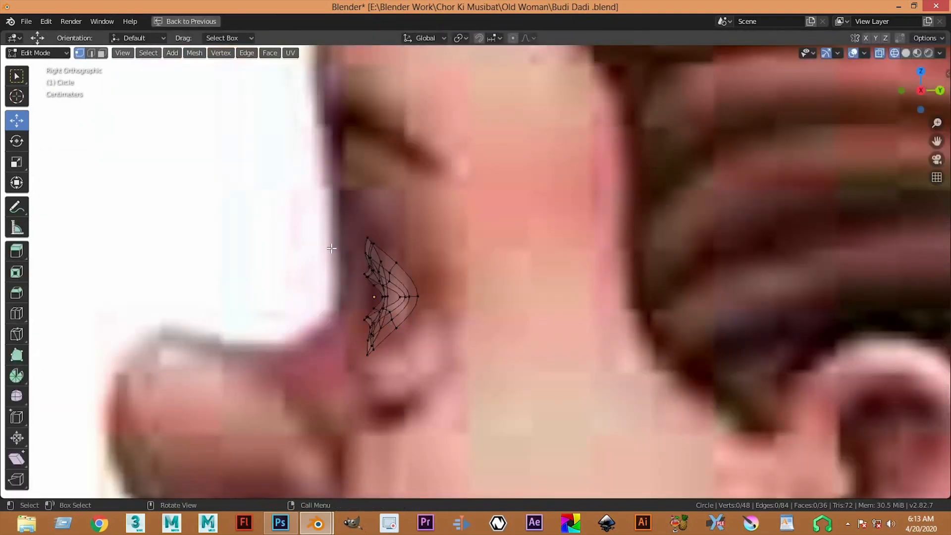
key(KP_1)
scroll(365, 299, up, 3)
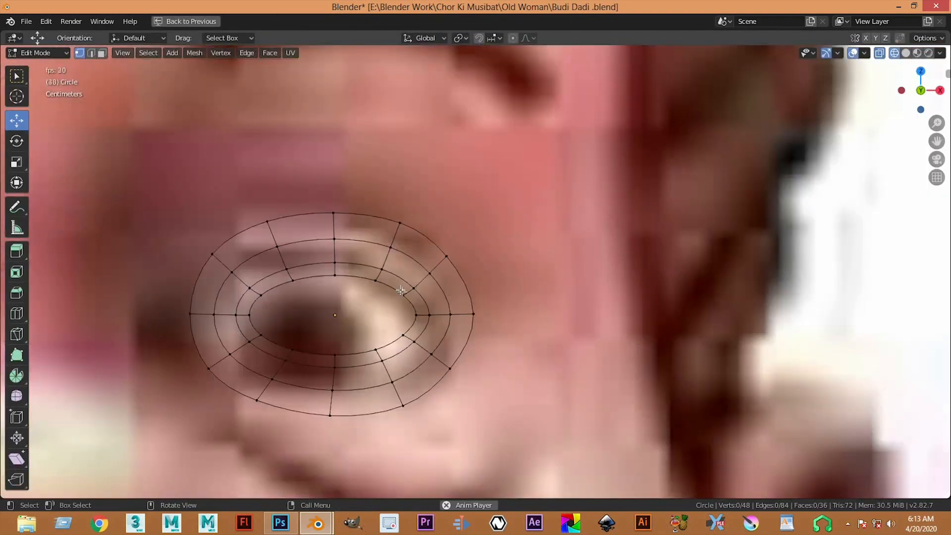
scroll(376, 302, down, 3)
scroll(450, 317, up, 3)
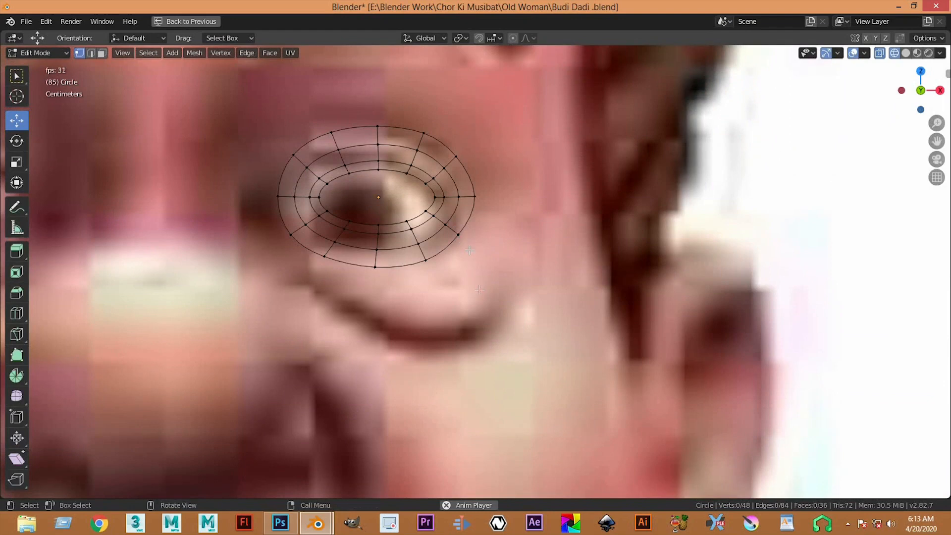
Return to the multi-view layout in Edit Mode and stop the animation playback
key(Tab)
key(Tab)
key(w)
scroll(658, 338, down, 10)
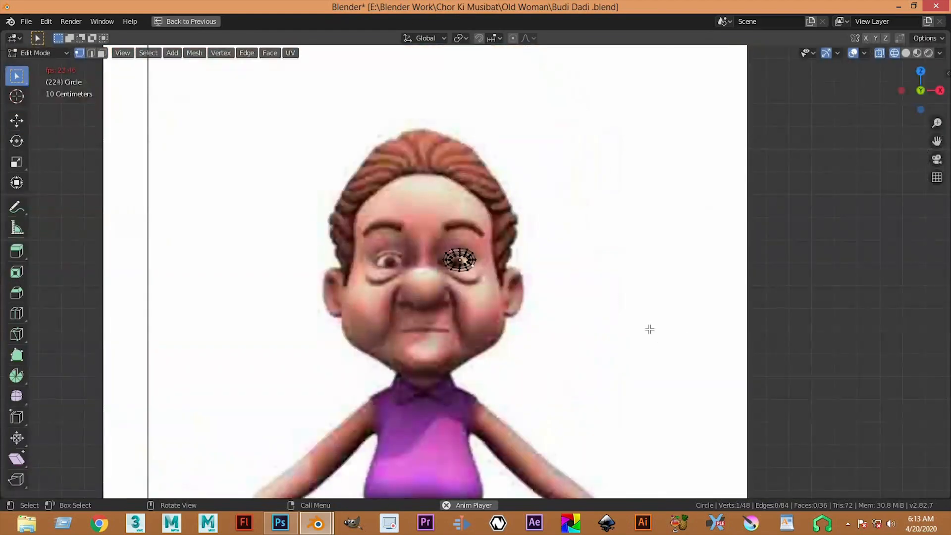
key(ctrl+space)
key(ctrl+space)
key(ctrl+space)
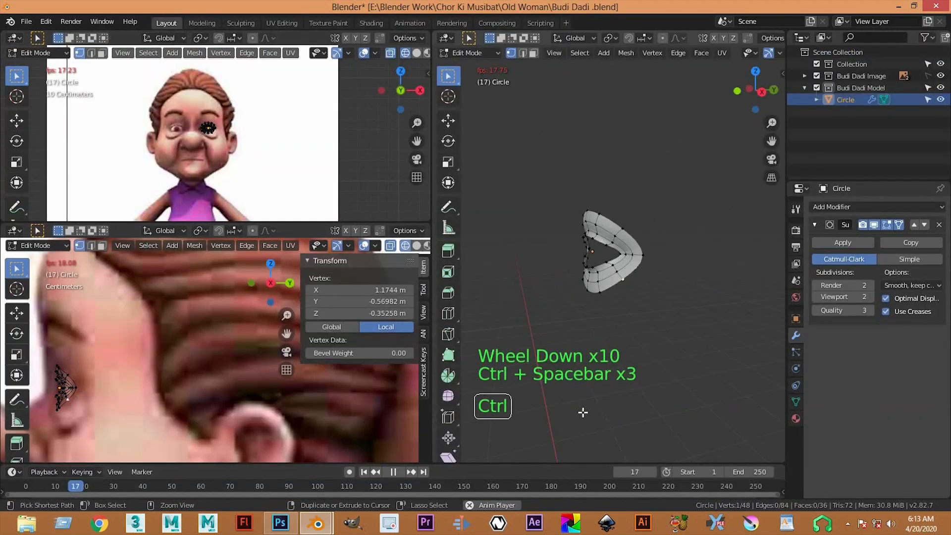
key(space)
Maximize the front view and move the outer ring's lower vertices down toward the eye bag crease
key(ctrl+space)
scroll(366, 295, up, 3)
scroll(474, 285, up, 2)
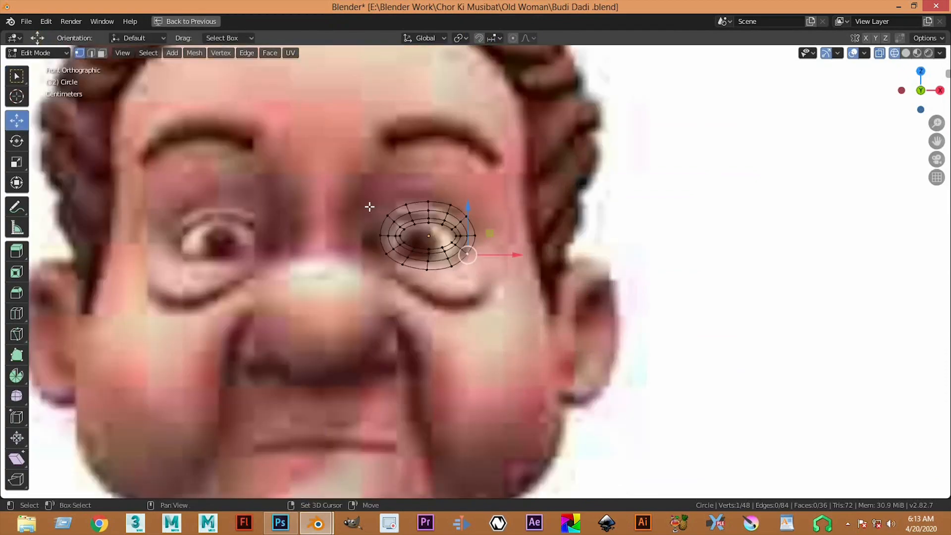
shift+middle_drag(370, 206, 330, 157)
scroll(431, 187, up, 2)
shift+middle_drag(432, 187, 468, 326)
drag(453, 316, 437, 365)
click(433, 336)
click(394, 339)
drag(395, 339, 381, 365)
click(357, 332)
drag(356, 333, 339, 348)
click(466, 243)
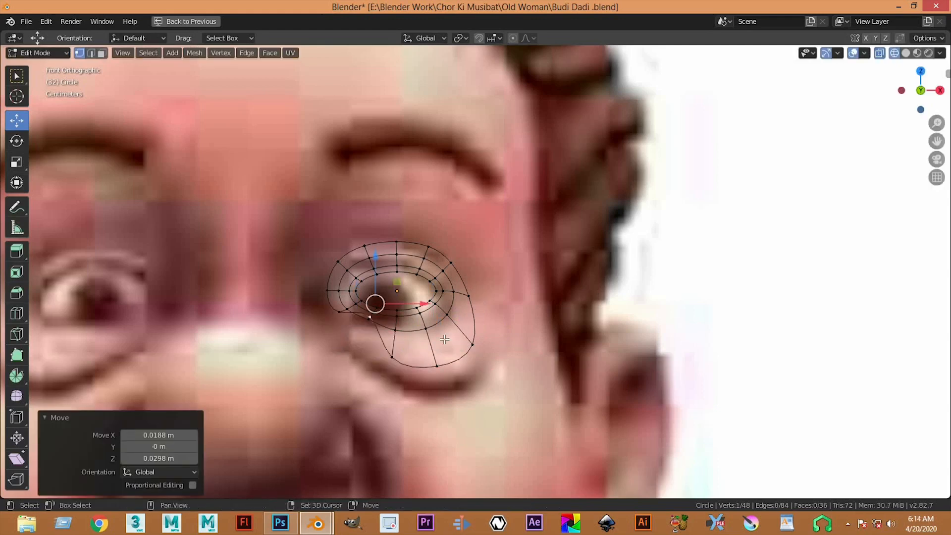
shift+middle_drag(467, 243, 435, 270)
click(438, 322)
key(g)
click(457, 316)
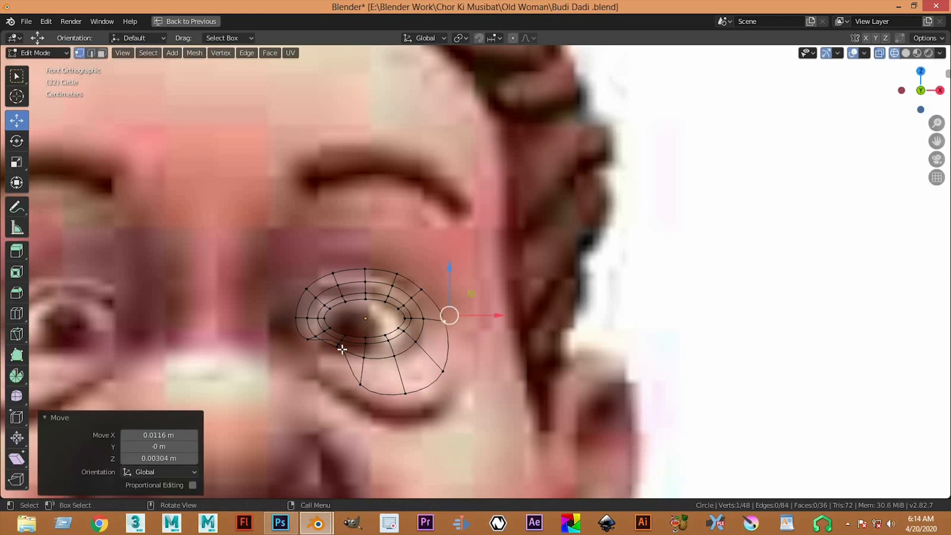
key(ctrl+z)
key(ctrl+z)
key(ctrl+z)
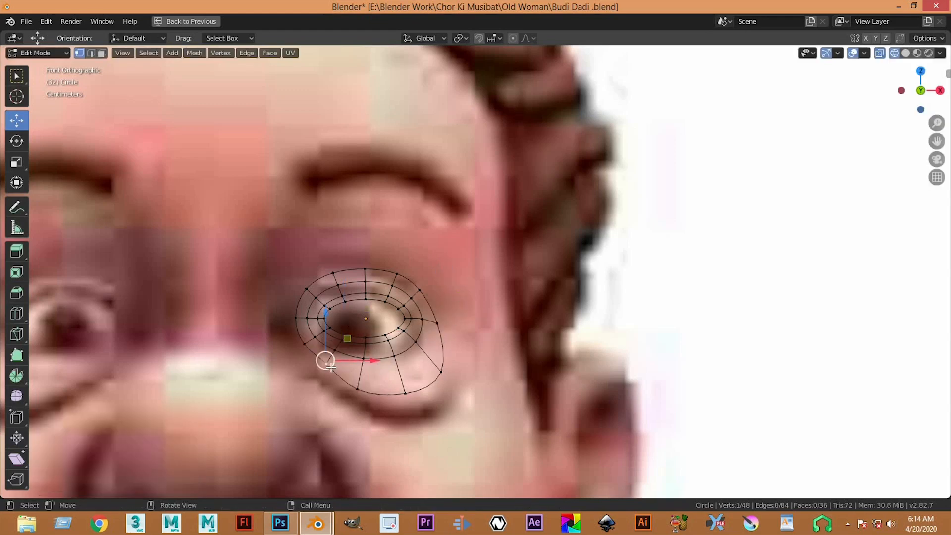
Move the outer ring's lower nose-side vertex, outer corner and upper vertices outward to enlarge the ring
drag(331, 366, 313, 381)
click(435, 325)
drag(445, 319, 330, 254)
click(423, 288)
click(397, 268)
click(364, 265)
click(332, 271)
click(306, 289)
drag(307, 289, 300, 280)
Move the outer ring's nose-side corner and the two vertices below it outward to even the curve
click(295, 317)
drag(294, 316, 309, 397)
click(306, 351)
click(312, 375)
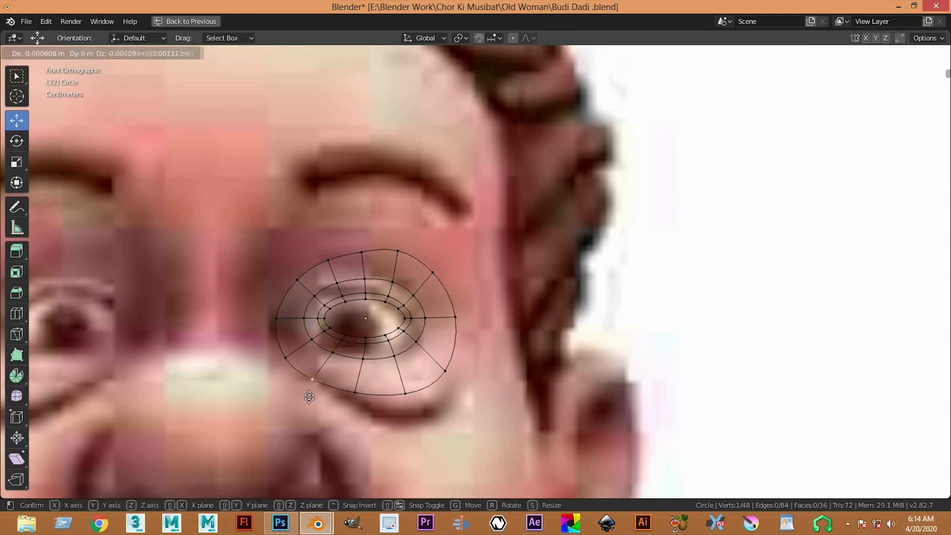
Raise the outer ring's top and upper outer vertices toward the eyebrow and pull the outer corner toward the temple
click(440, 270)
shift+middle_drag(407, 235, 416, 263)
click(415, 267)
drag(415, 269, 407, 192)
click(455, 257)
drag(457, 257, 483, 207)
click(489, 282)
drag(498, 288, 538, 273)
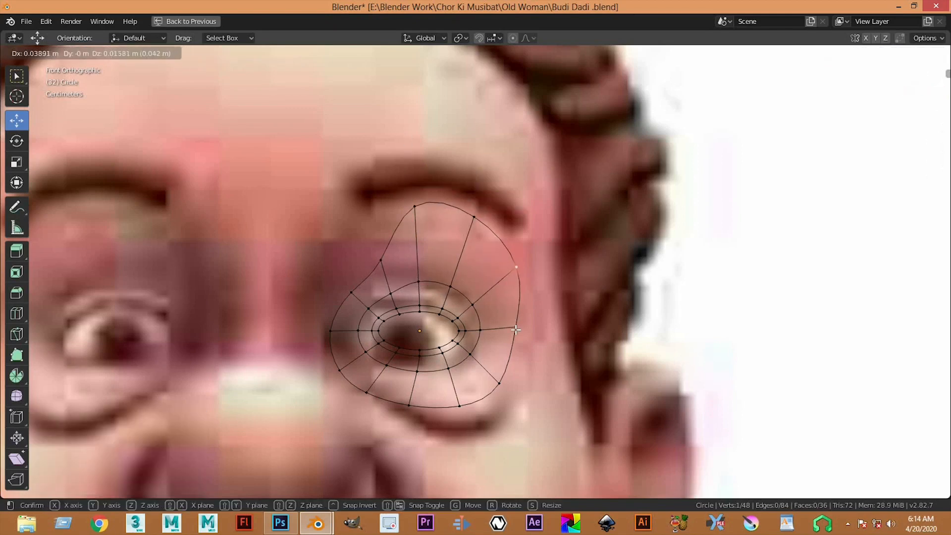
click(521, 333)
drag(522, 333, 544, 334)
Move the outer ring's two upper nose-side vertices up and outward to continue the curve below the eyebrow
click(383, 264)
drag(383, 265, 364, 219)
click(349, 290)
drag(349, 290, 323, 273)
click(362, 234)
mouse_move(362, 235)
mouse_down()
mouse_move(355, 218)
mouse_move(347, 233)
mouse_up()
Lower the outer ring's bottom vertices onto the eye bag crease and shift the outer corner vertex slightly outward
shift+scroll(361, 238, down, 5)
click(348, 231)
click(418, 265)
drag(417, 267, 425, 289)
click(468, 267)
drag(470, 269, 476, 288)
click(510, 241)
drag(510, 243, 529, 267)
drag(538, 193, 545, 192)
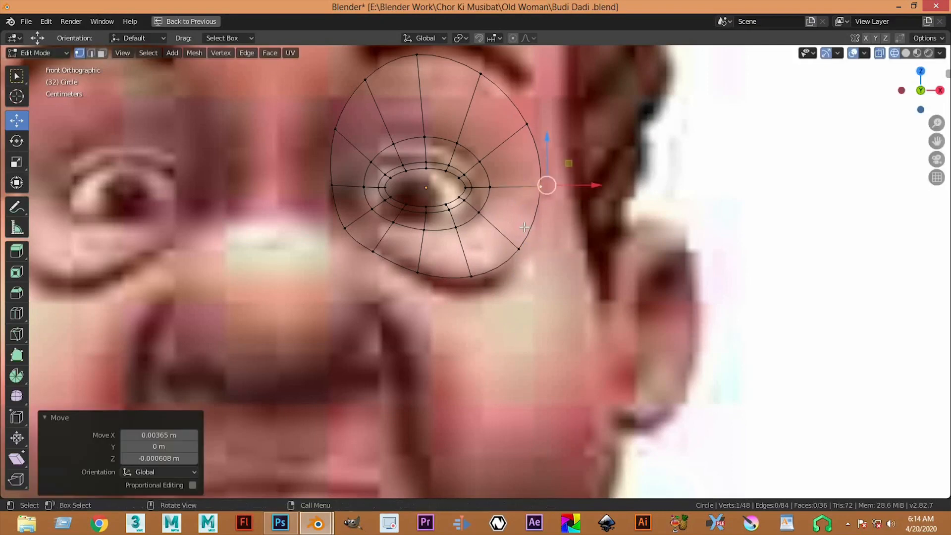
In the side view, move the outer ring's corner vertex back along Y and adjust the two upper outer vertices
key(KP_3)
shift+middle_drag(504, 229, 527, 316)
scroll(479, 300, up, 2)
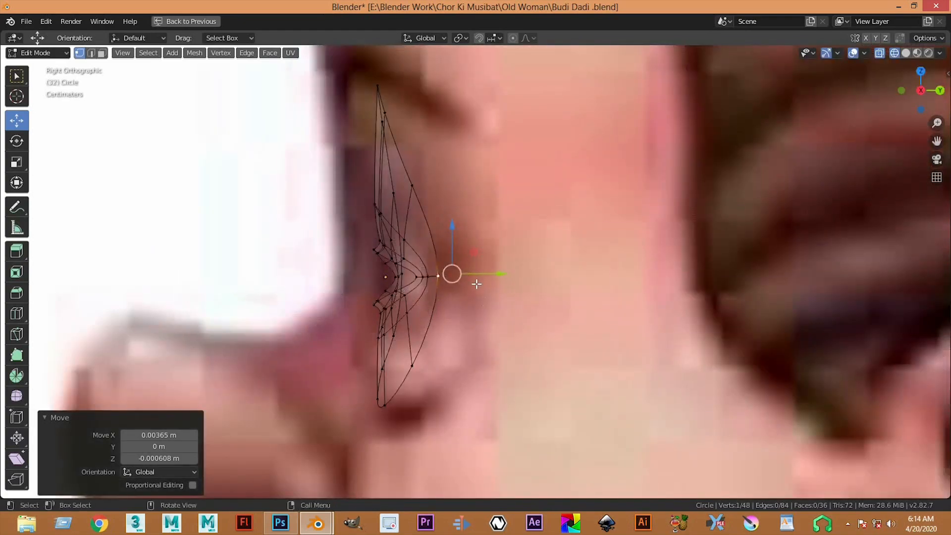
key(g)
key(y)
click(512, 274)
click(421, 190)
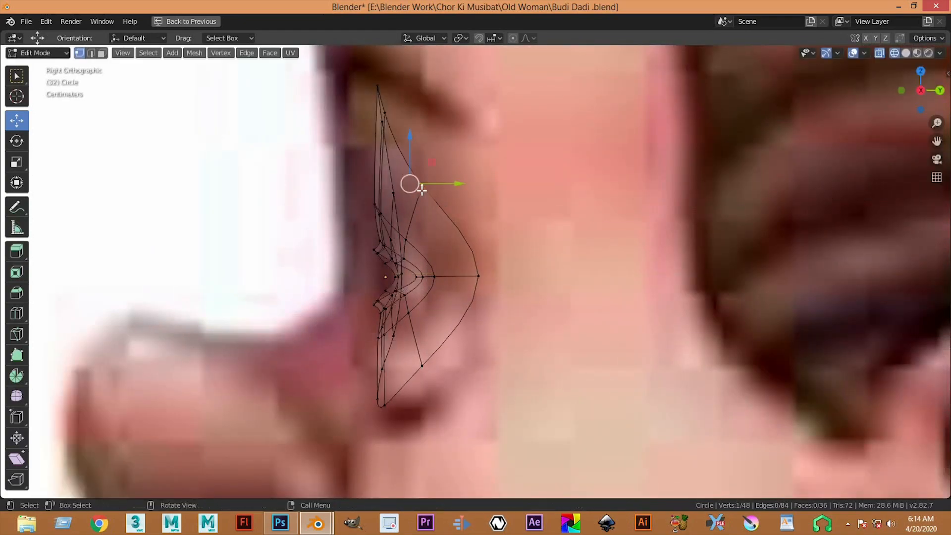
key(g)
click(462, 191)
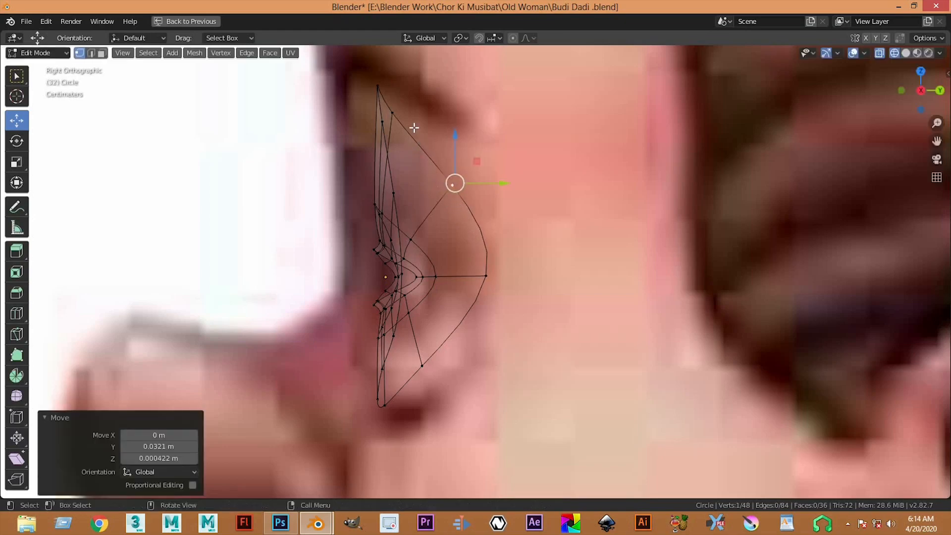
click(391, 113)
key(g)
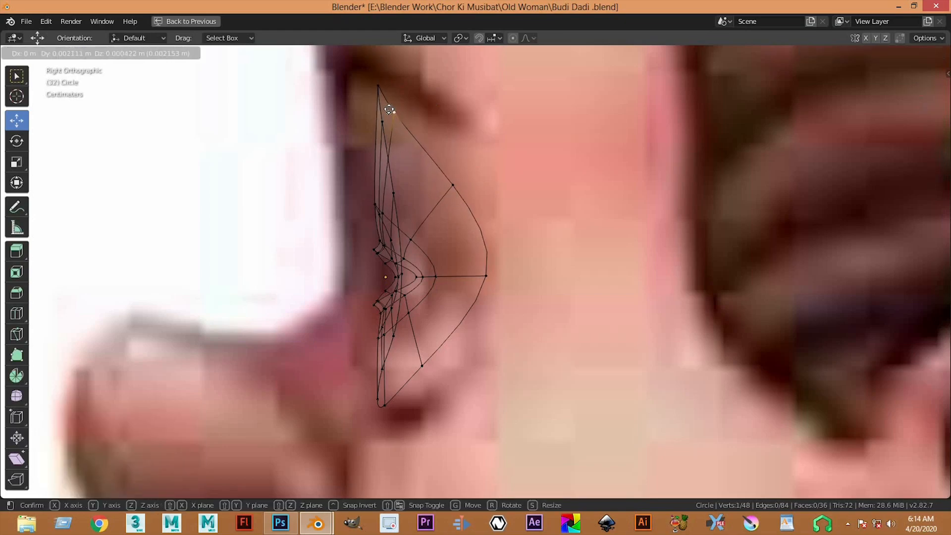
click(385, 109)
Move the outer ring's lower outer vertex backward in the side view to round the curve under the eye
shift+middle_drag(424, 386, 424, 272)
click(425, 256)
key(g)
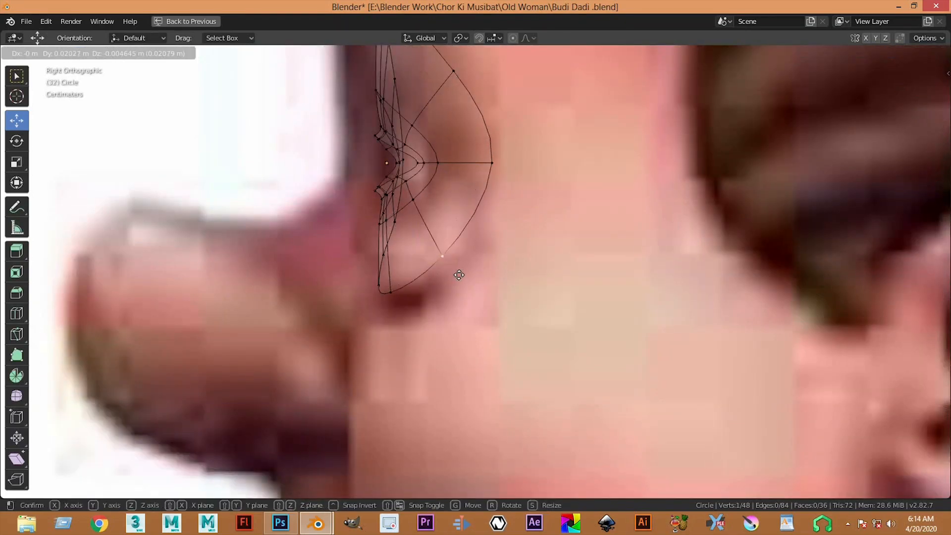
click(465, 269)
click(392, 302)
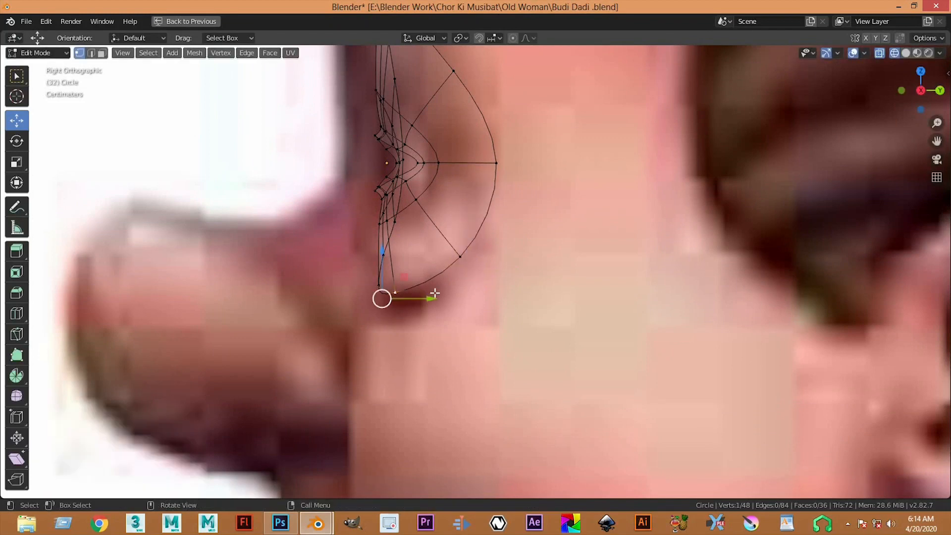
Extrude the outermost eye loop and scale the new ring slightly outward
alt+click(473, 254)
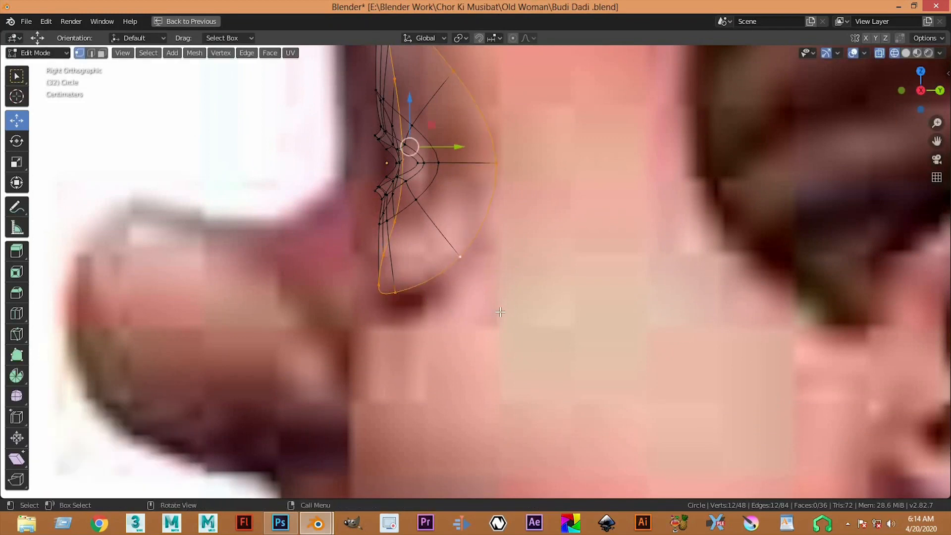
key(e)
key(s)
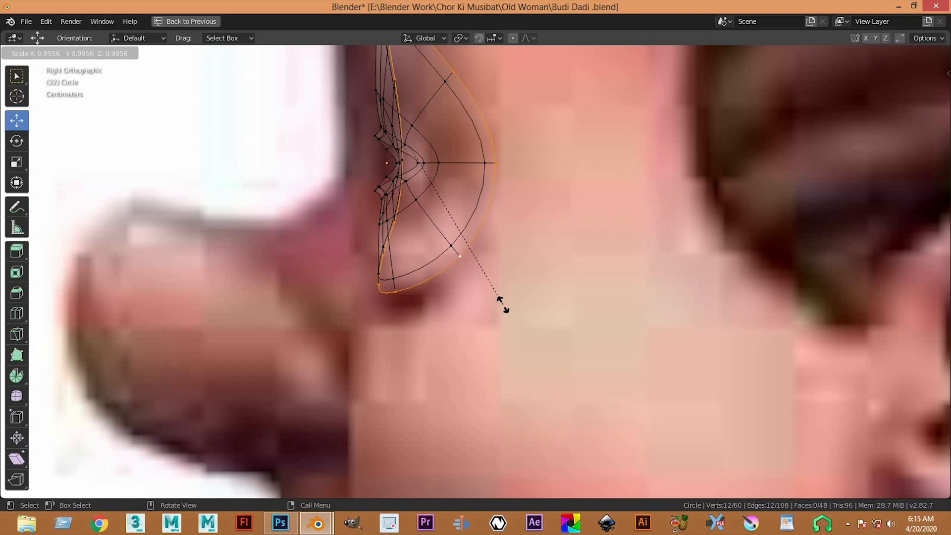
click(510, 311)
click(392, 311)
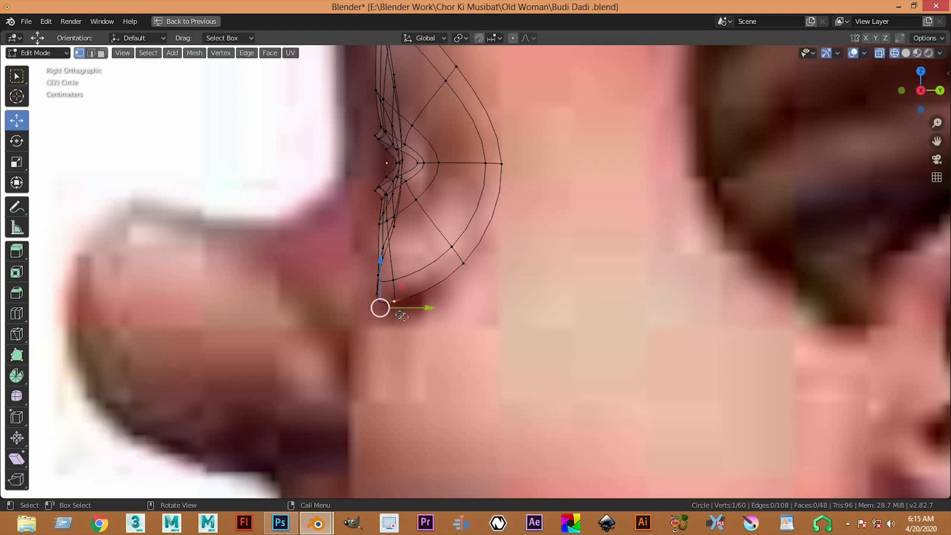
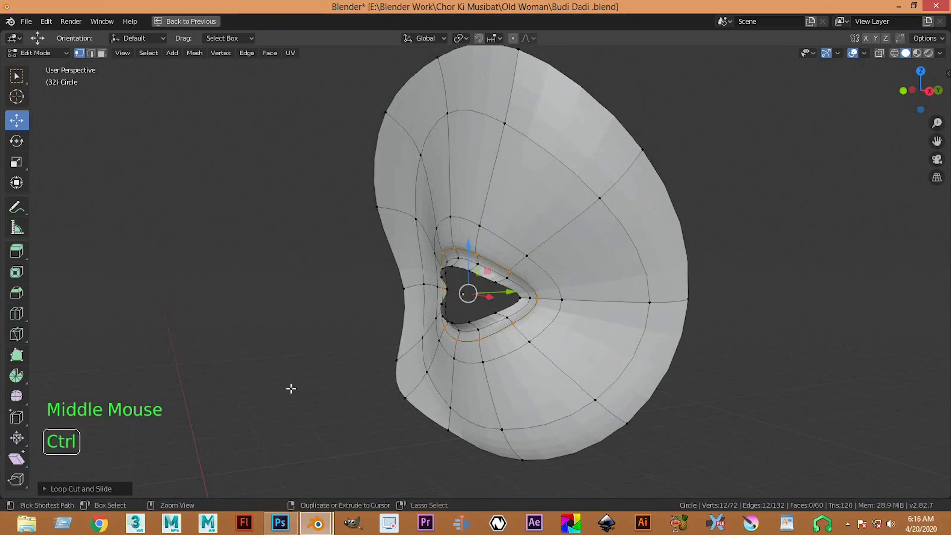
Add an edge loop around the eye socket between the eyelid rings and the outer socket ring
key(ctrl+space)
key(ctrl+space)
click(711, 304)
scroll(711, 303, up, 2)
middle_drag(711, 304, 644, 247)
key(ctrl+r)
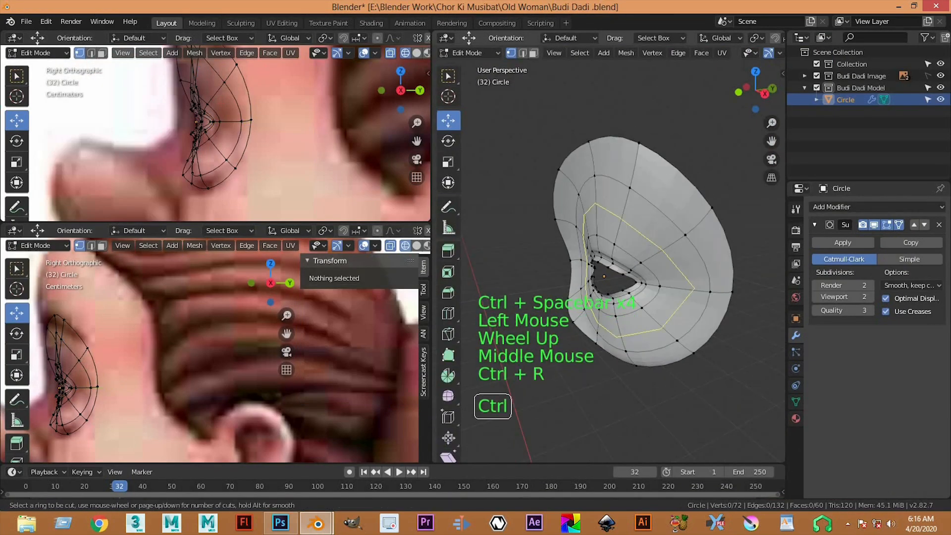
click(639, 288)
middle_drag(639, 287, 649, 301)
middle_drag(633, 243, 711, 221)
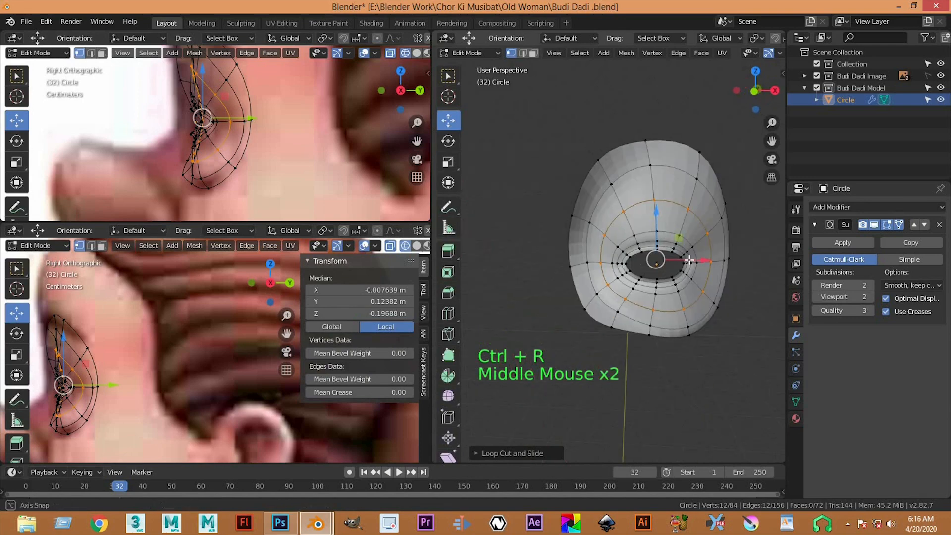
Deselect the lower part of the new loop and shift its upper five vertices slightly to reshape the area above the eyelid
mouse_move(724, 249)
ctrl+shift+right_down()
mouse_move(705, 242)
mouse_move(824, 313)
ctrl+shift+right_up()
mouse_move(745, 208)
middle_down()
mouse_move(692, 248)
mouse_move(748, 246)
mouse_move(656, 269)
middle_up()
scroll(692, 248, up, 1)
drag(637, 267, 627, 271)
middle_drag(626, 271, 649, 227)
Inspect the smoothed eye socket surface in Object Mode from several angles, then resume mesh editing
key(Tab)
scroll(673, 308, down, 4)
click(638, 292)
middle_drag(639, 292, 649, 317)
click(702, 339)
scroll(702, 340, up, 3)
middle_drag(597, 208, 649, 185)
click(649, 187)
right_click(638, 179)
click(638, 183)
middle_drag(634, 252, 529, 240)
key(Tab)
scroll(555, 267, up, 2)
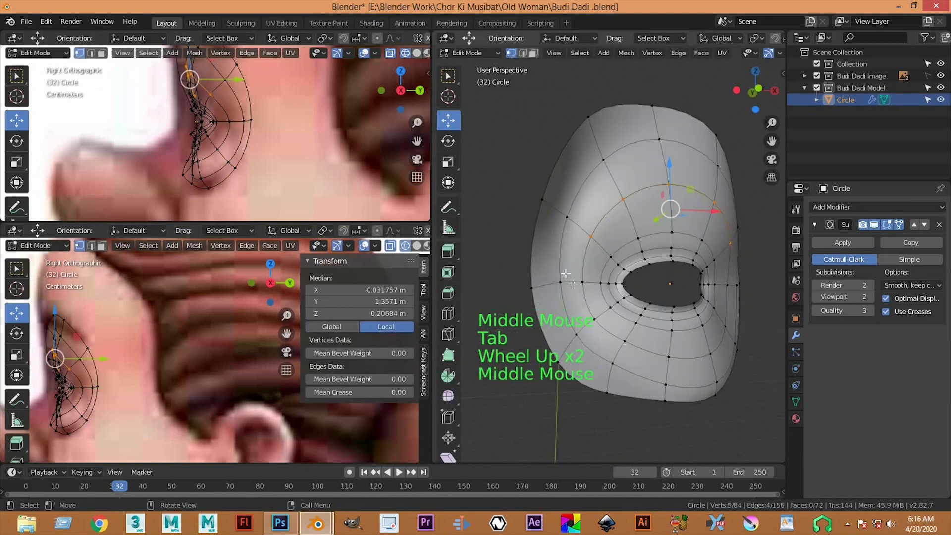
Extrude the three outer edges on the nose side of the socket toward the face's midline in the front view
key(3)
click(545, 244)
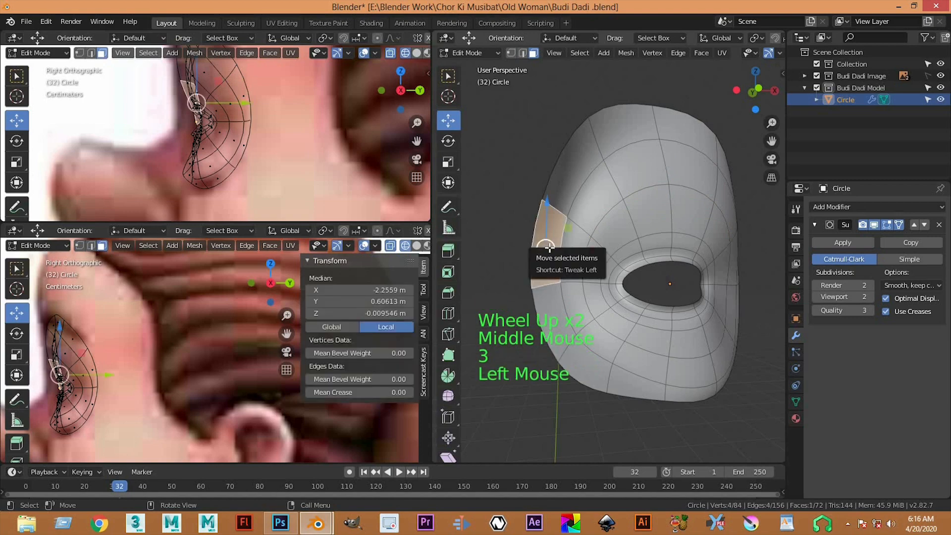
key(2)
click(535, 278)
shift+click(533, 303)
middle_drag(533, 303, 525, 297)
shift+click(522, 278)
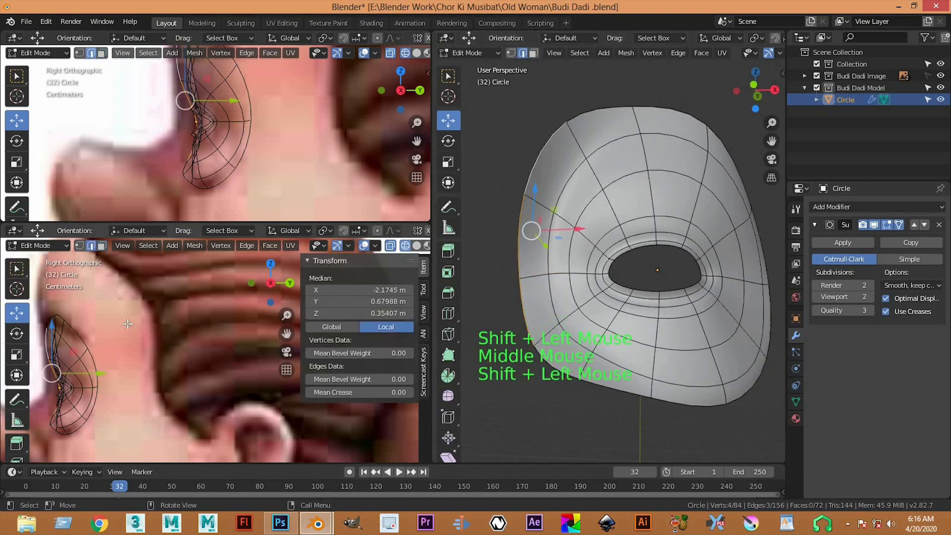
key(KP_7)
key(KP_4)
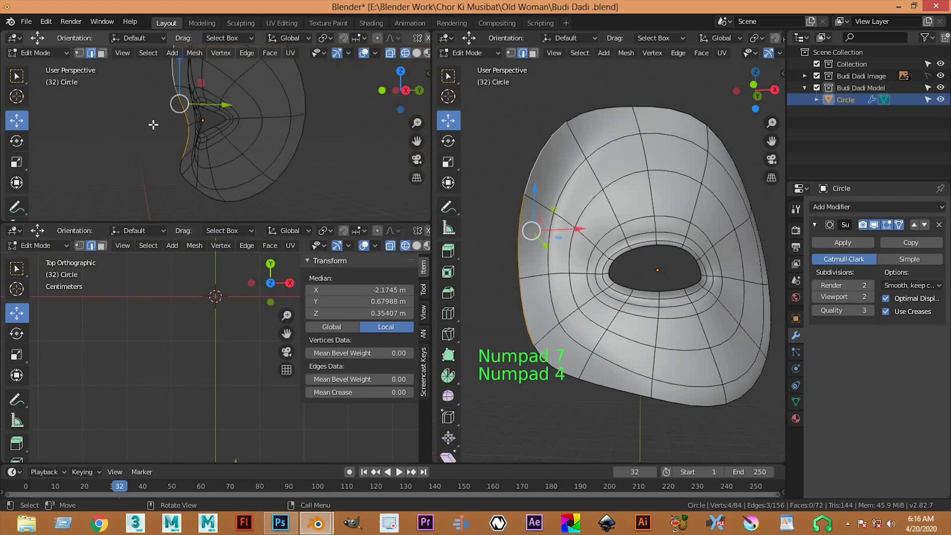
key(KP_1)
key(KP_3)
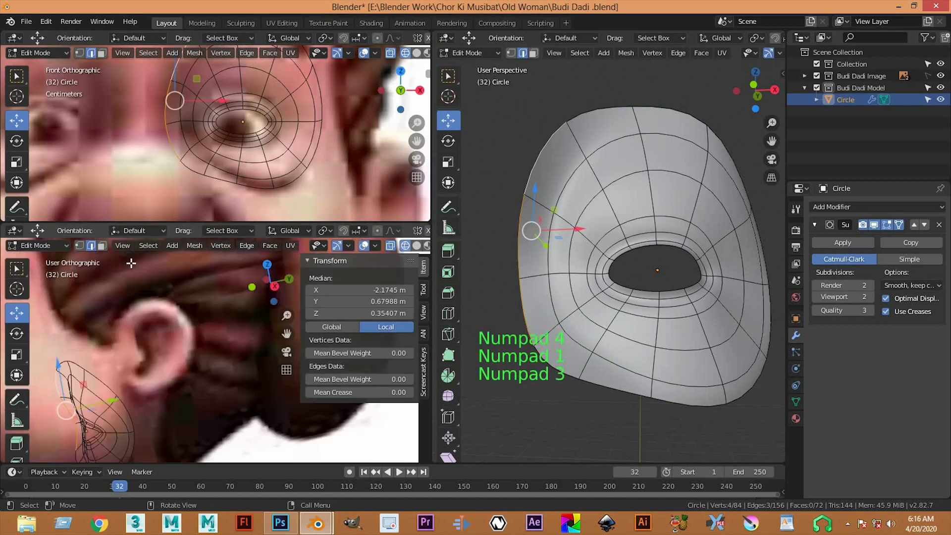
scroll(124, 257, down, 4)
key(ctrl+space)
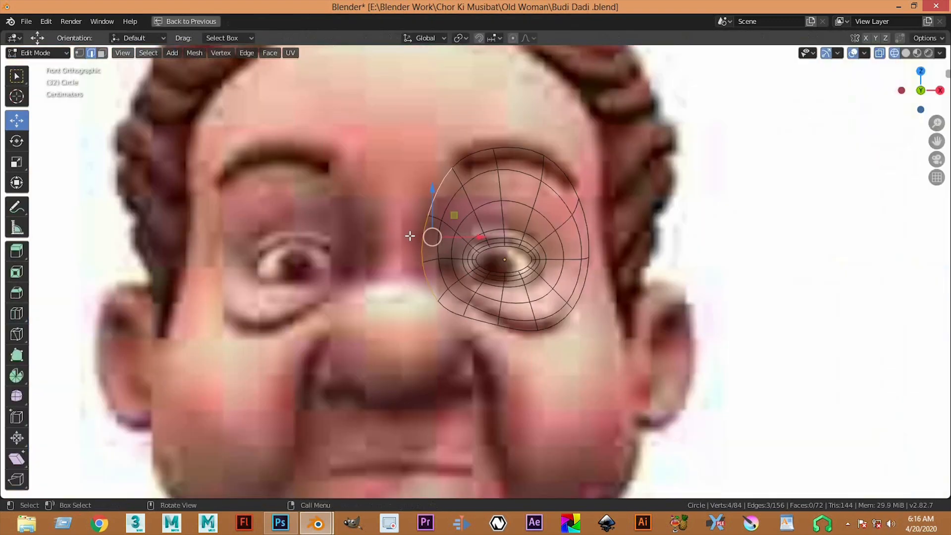
key(e)
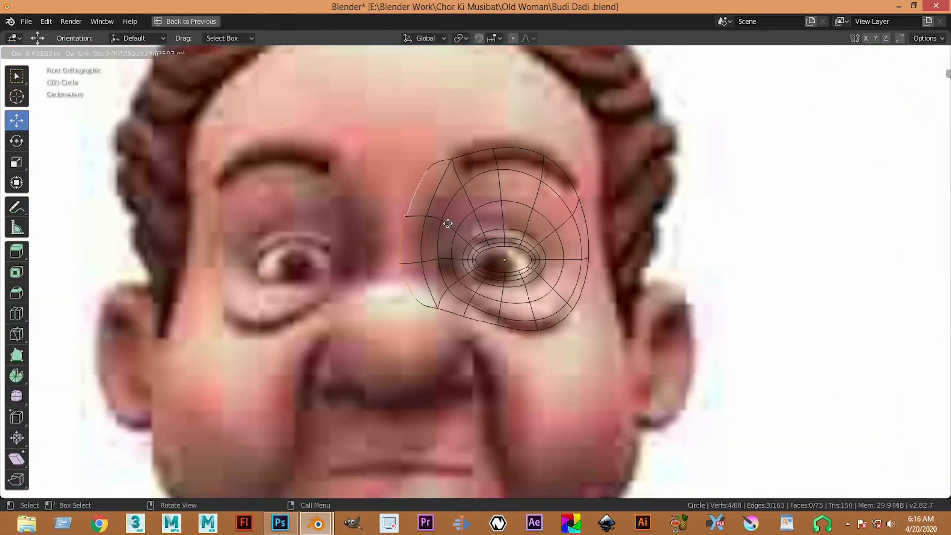
click(450, 227)
Flatten the extruded edges along X with a scale of 0 and move them -0.00613 m in X to the face's midline
key(s)
key(x)
key(0)
key(Return)
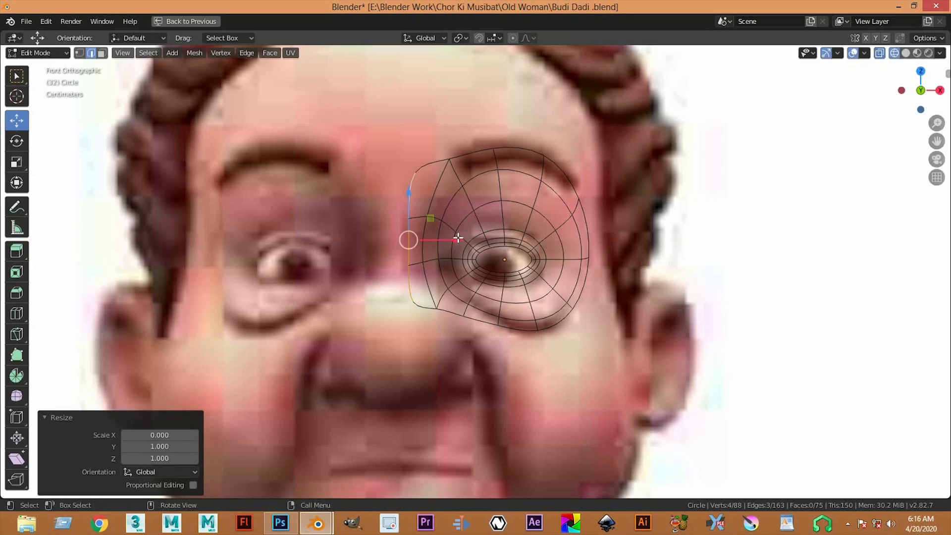
drag(450, 240, 446, 241)
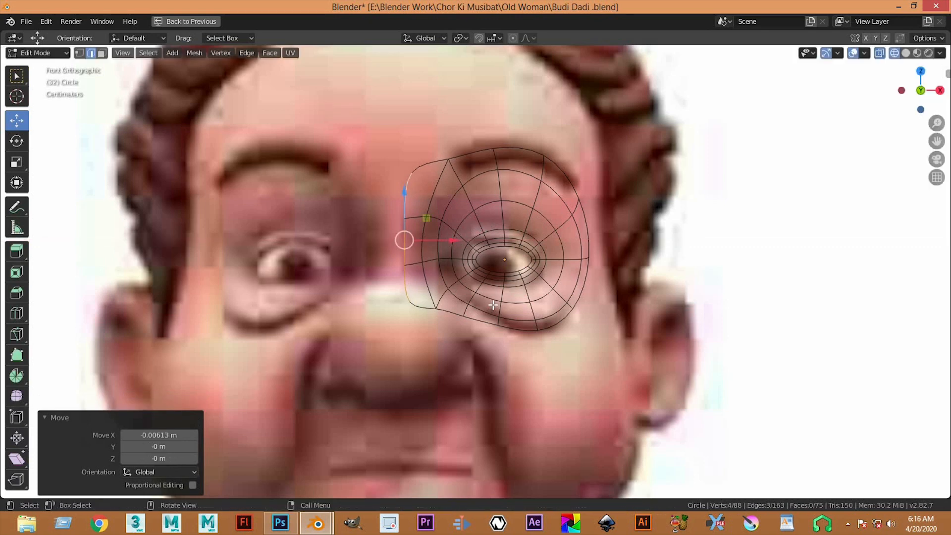
key(Tab)
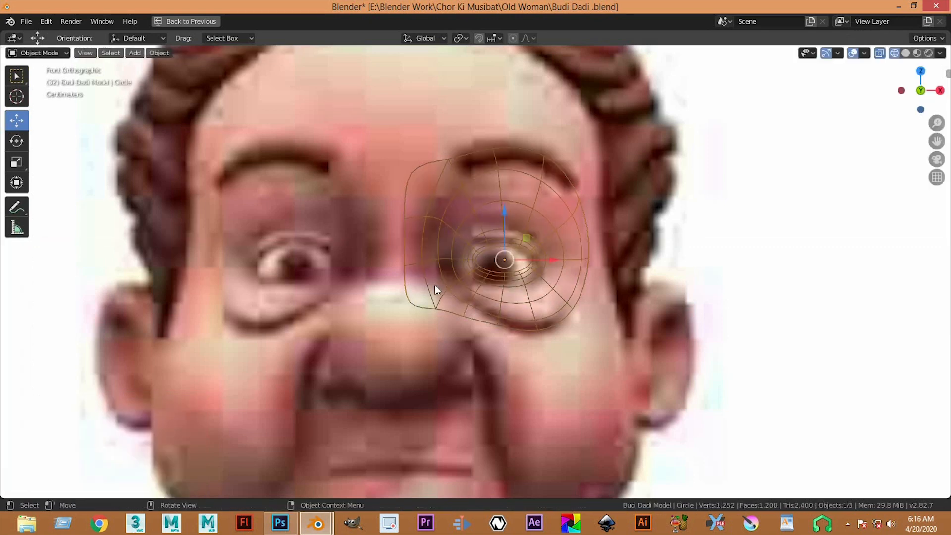
key(Tab)
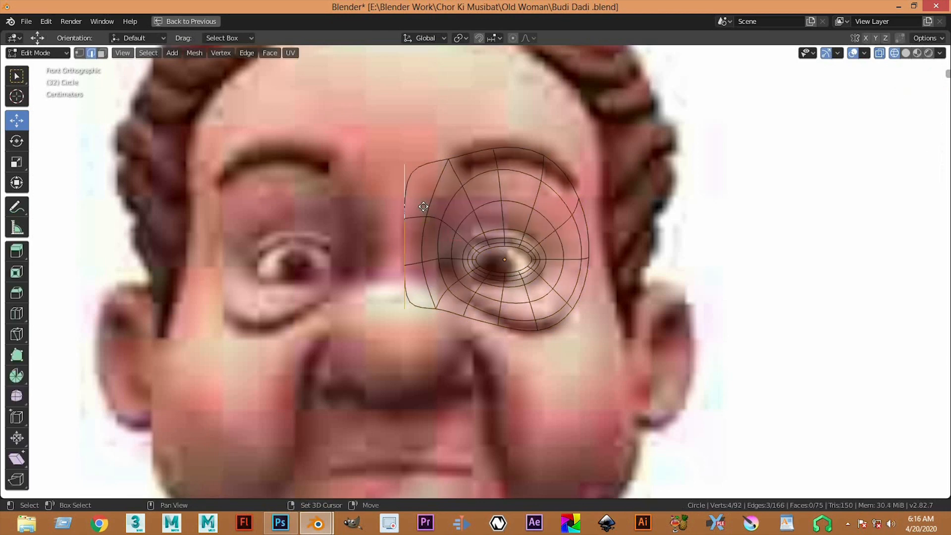
key(shift+d)
right_click(424, 207)
key(ctrl+z)
Snap the 3D cursor to the selected midline edges and set the object's origin to the 3D cursor
key(shift+s)
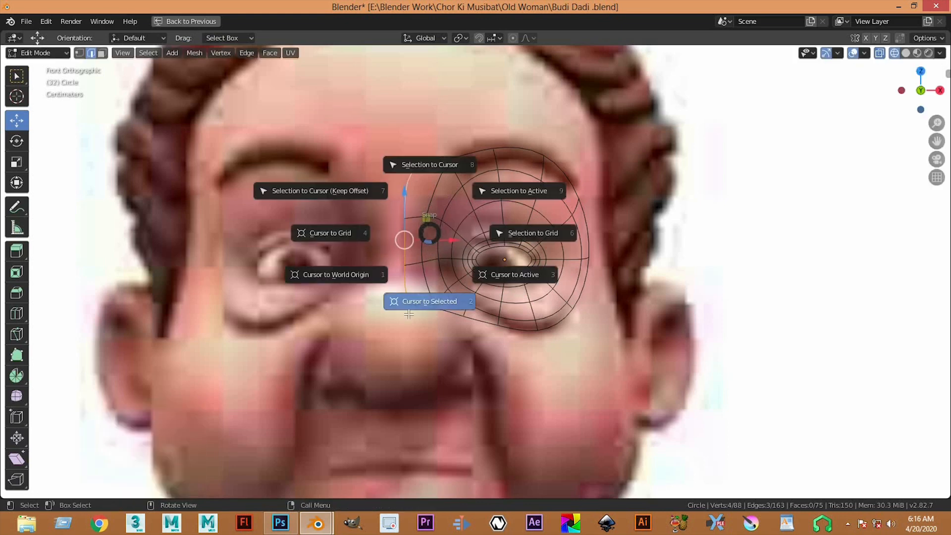
click(408, 314)
key(Tab)
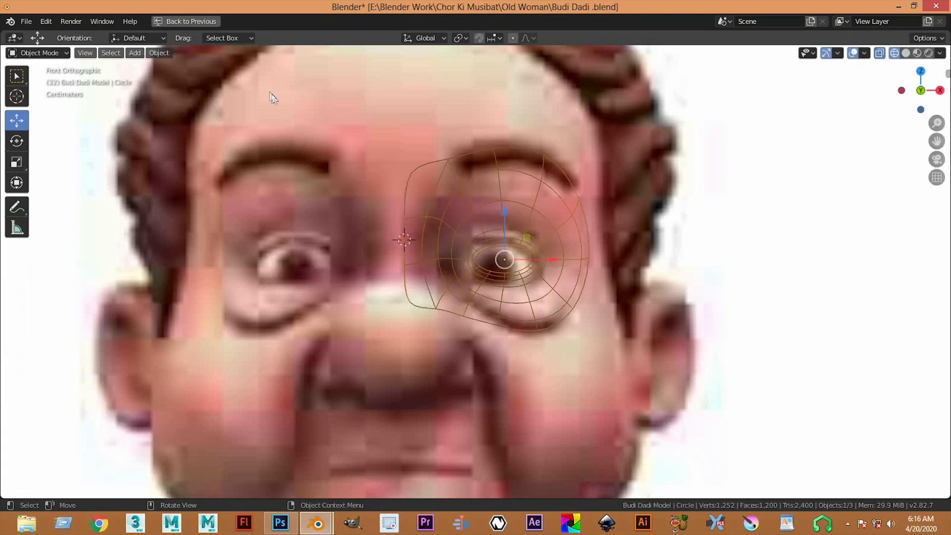
click(159, 53)
mouse_move(201, 79)
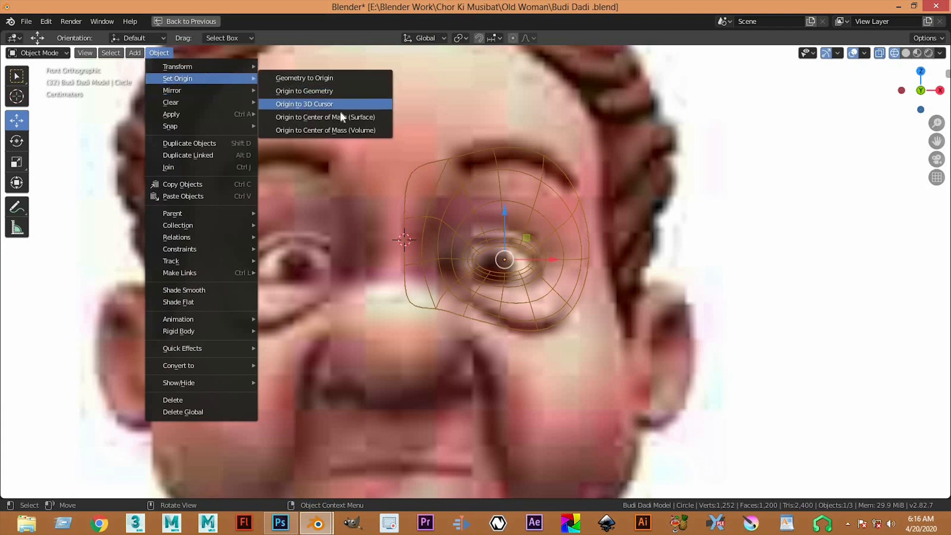
click(328, 105)
Add a Mirror modifier on the X axis to the eye mesh and enable Clipping
key(Tab)
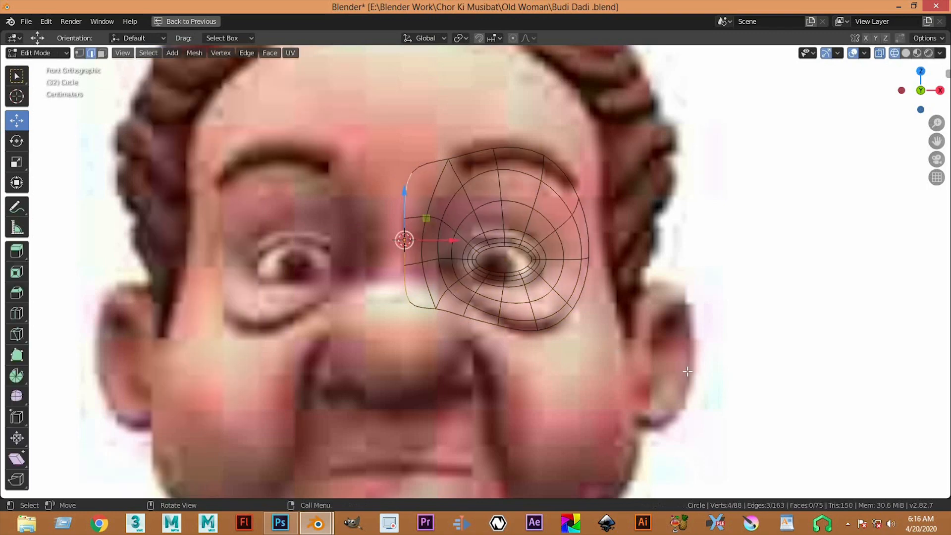
key(ctrl+space)
click(570, 276)
scroll(571, 275, down, 4)
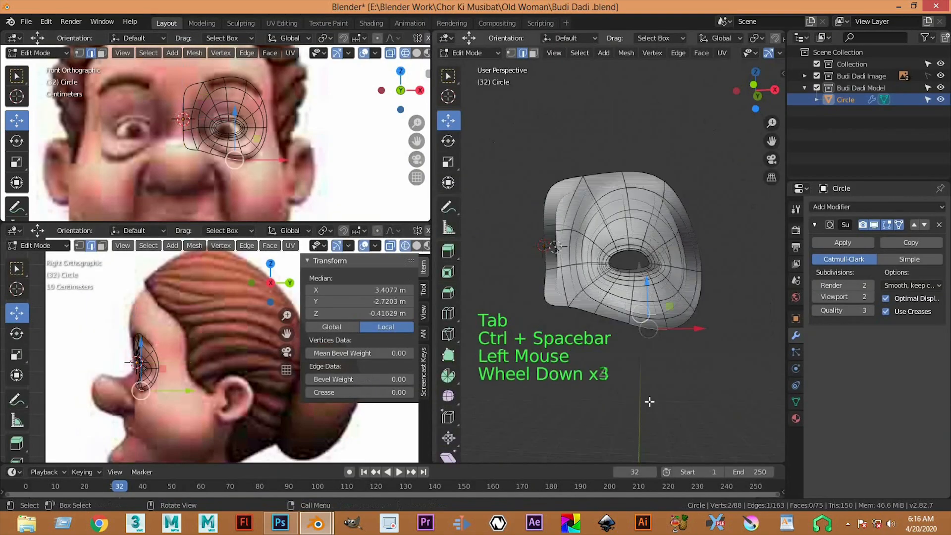
click(571, 276)
key(Tab)
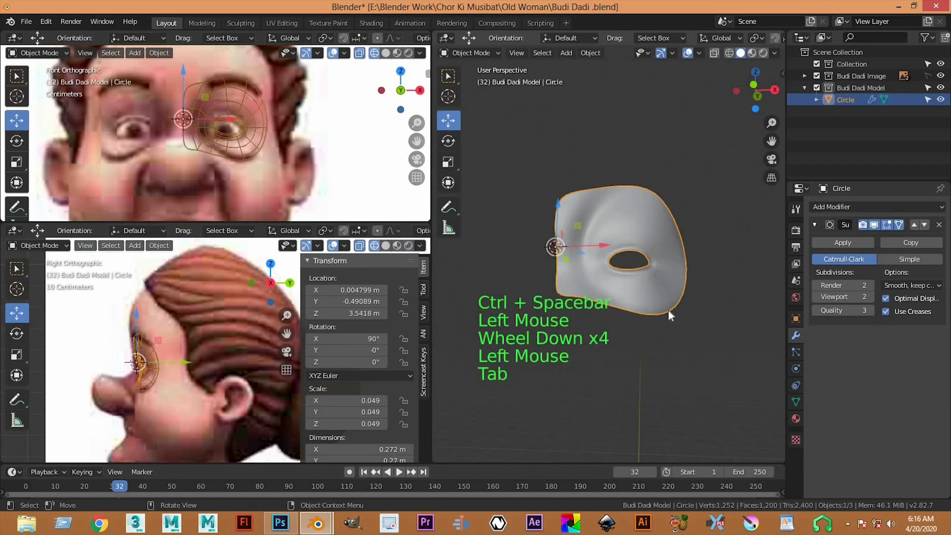
click(844, 207)
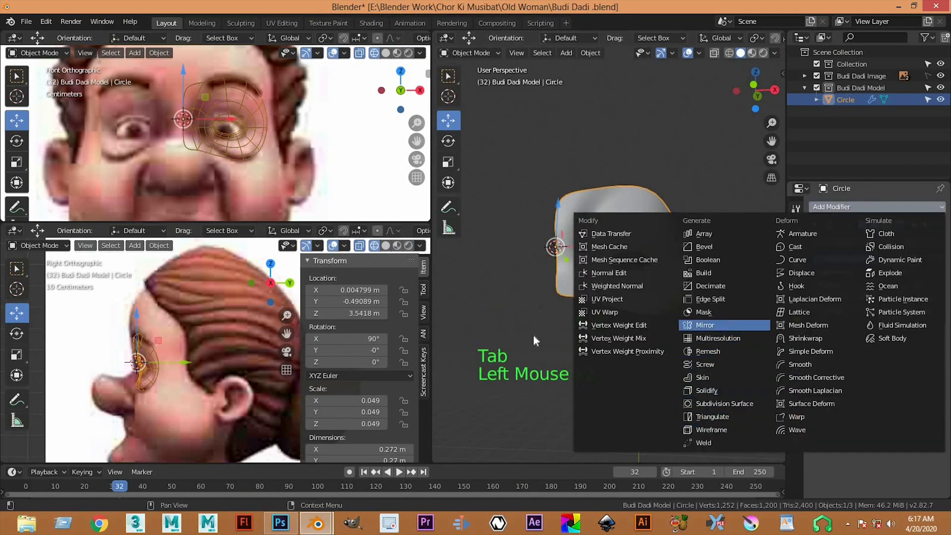
click(704, 325)
click(886, 472)
middle_drag(645, 385, 619, 263)
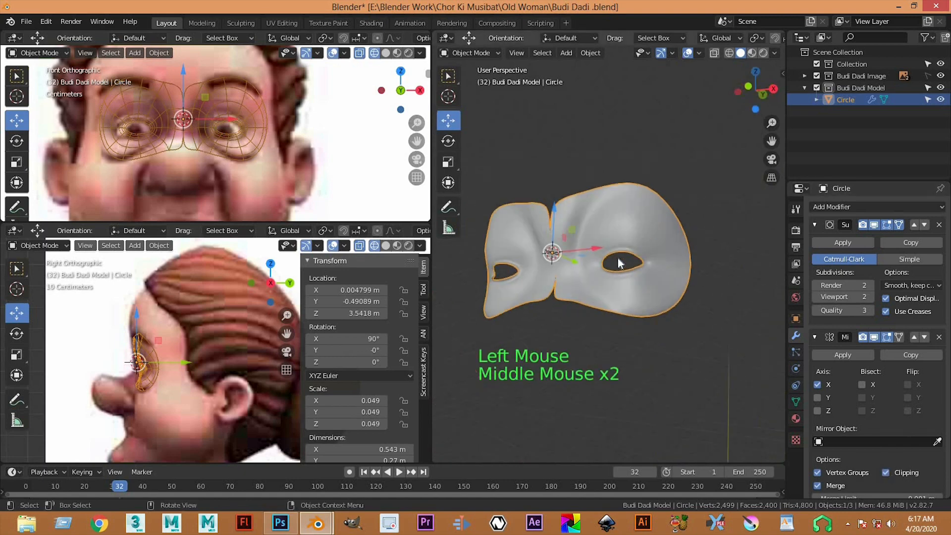
middle_drag(547, 333, 549, 278)
scroll(550, 277, up, 2)
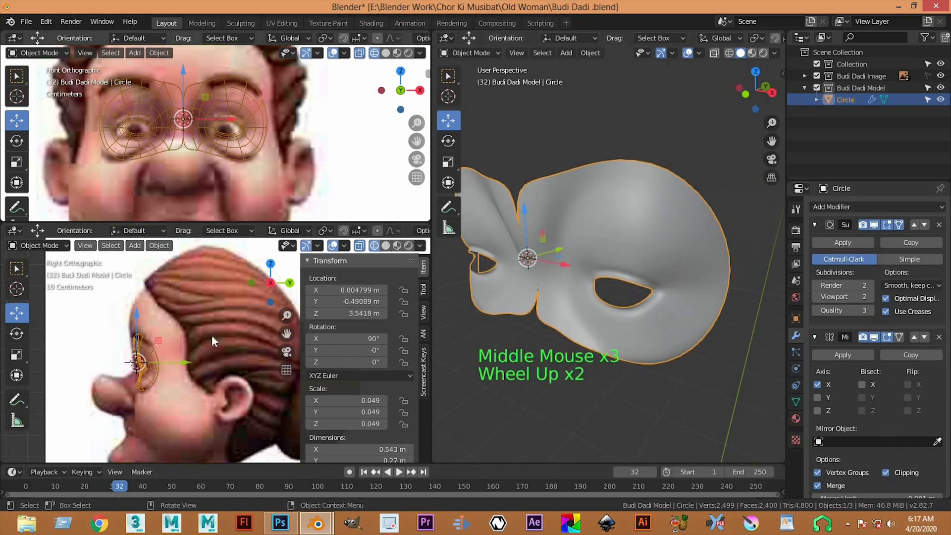
Select the three midline nose bridge faces and move them forward along Y to the profile in the side view
key(Tab)
scroll(505, 292, up, 1)
mouse_move(505, 292)
middle_down()
mouse_move(510, 282)
mouse_move(503, 290)
middle_up()
key(3)
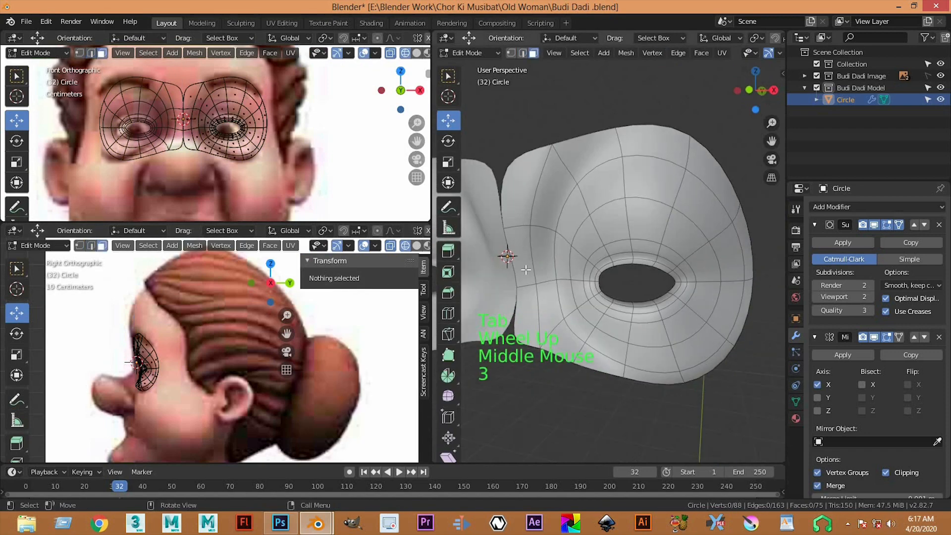
click(525, 243)
shift+click(523, 316)
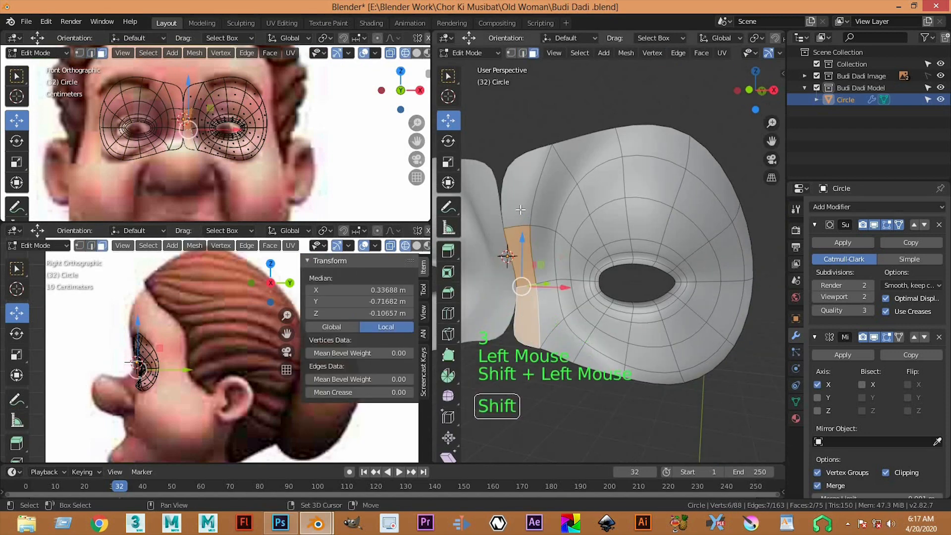
key(ctrl+space)
scroll(361, 262, up, 4)
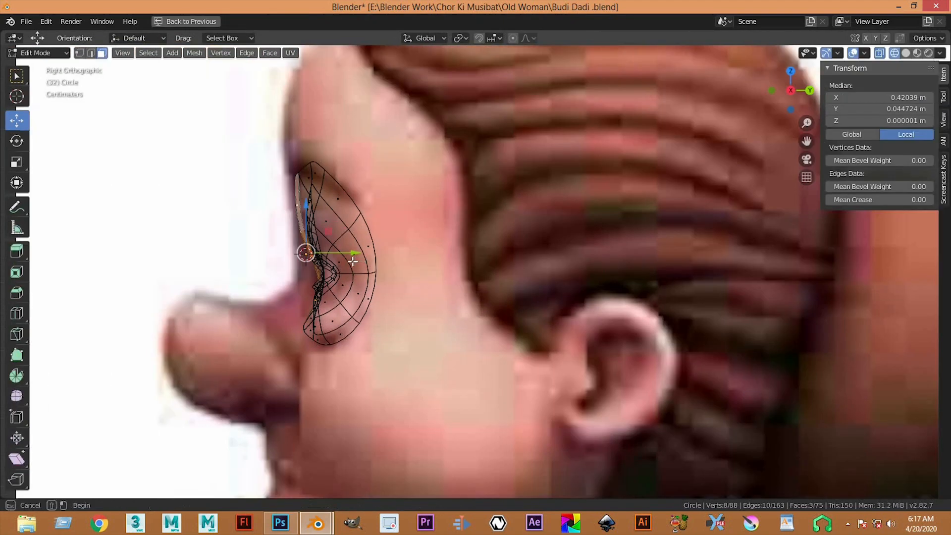
drag(357, 257, 342, 253)
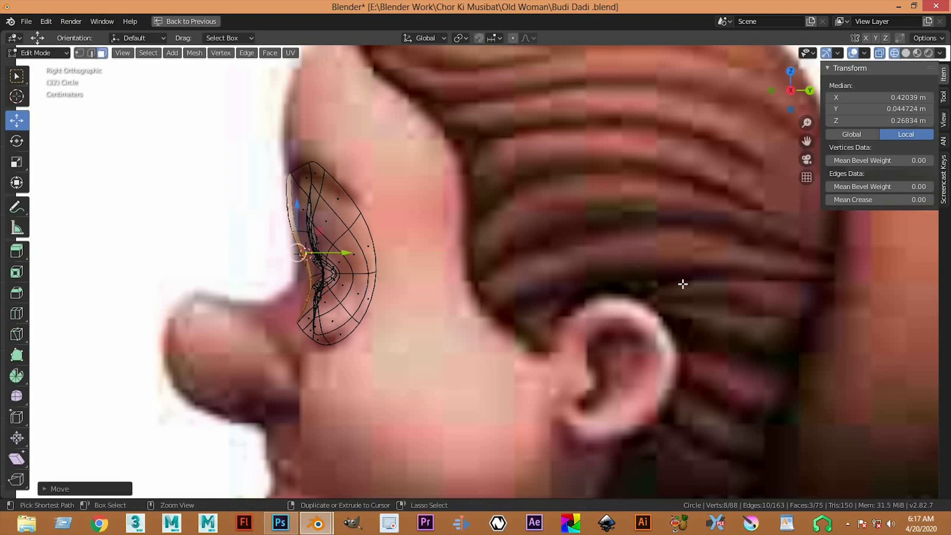
Move the lowest nose bridge face further forward along Y to follow the root of the nose in the side view
key(ctrl+space)
key(ctrl+space)
scroll(495, 332, up, 1)
scroll(496, 332, down, 3)
middle_drag(495, 332, 378, 225)
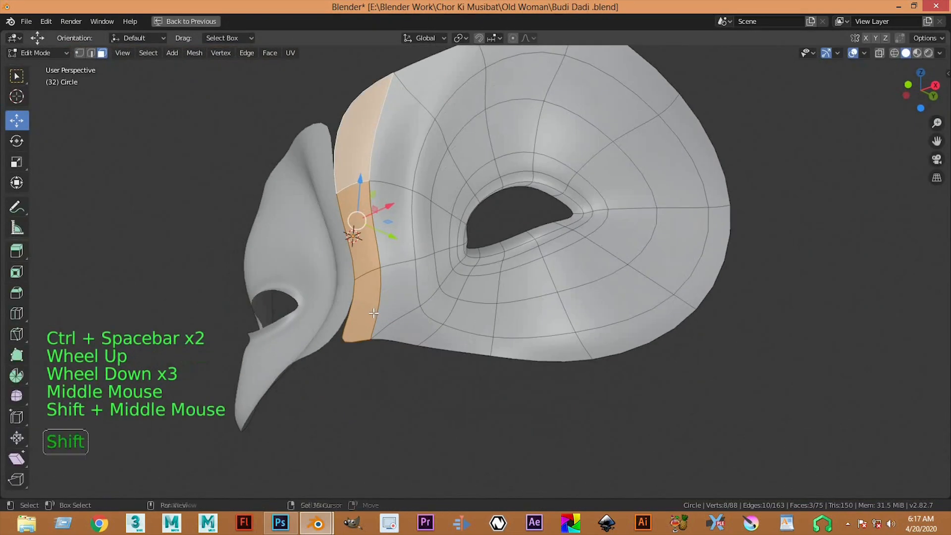
click(370, 243)
key(ctrl+space)
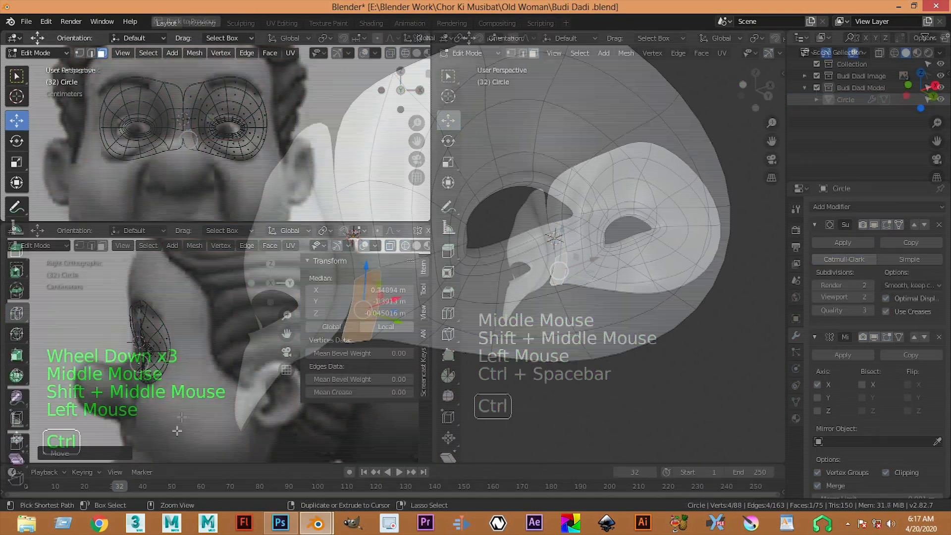
scroll(185, 374, up, 3)
shift+middle_drag(184, 374, 198, 347)
key(ctrl+space)
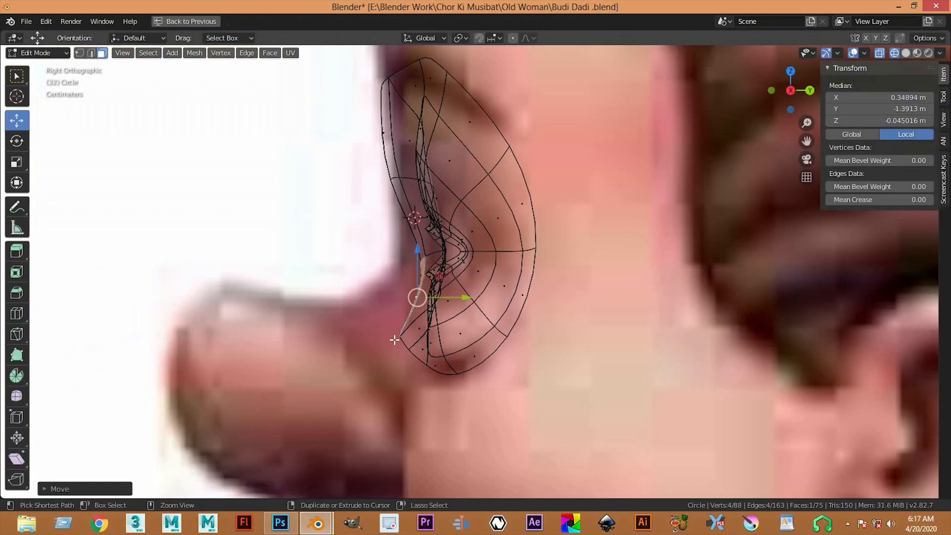
drag(459, 295, 433, 294)
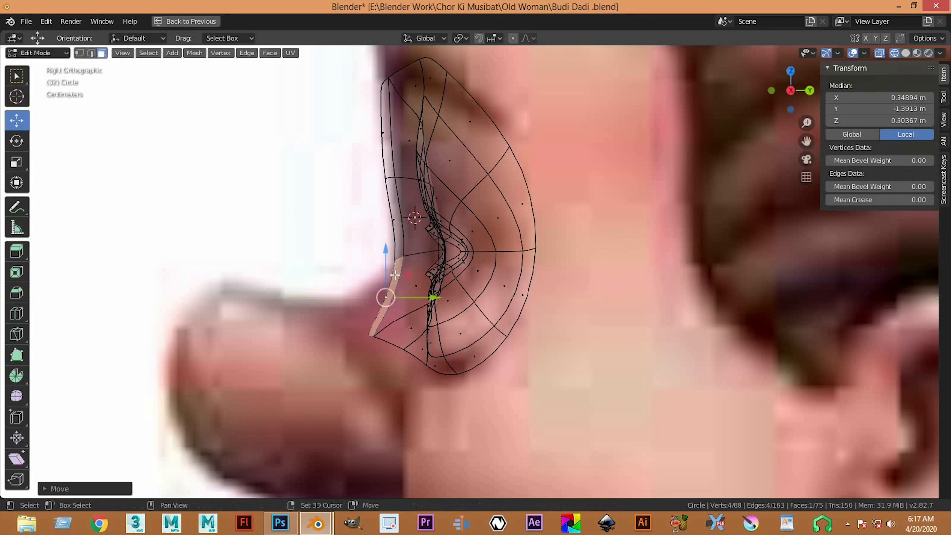
Examine the reshaped nose bridge in perspective and against the side reference image
shift+middle_drag(402, 349, 388, 293)
key(ctrl+space)
key(ctrl+space)
click(530, 384)
scroll(515, 386, down, 3)
middle_drag(476, 386, 392, 406)
key(ctrl+space)
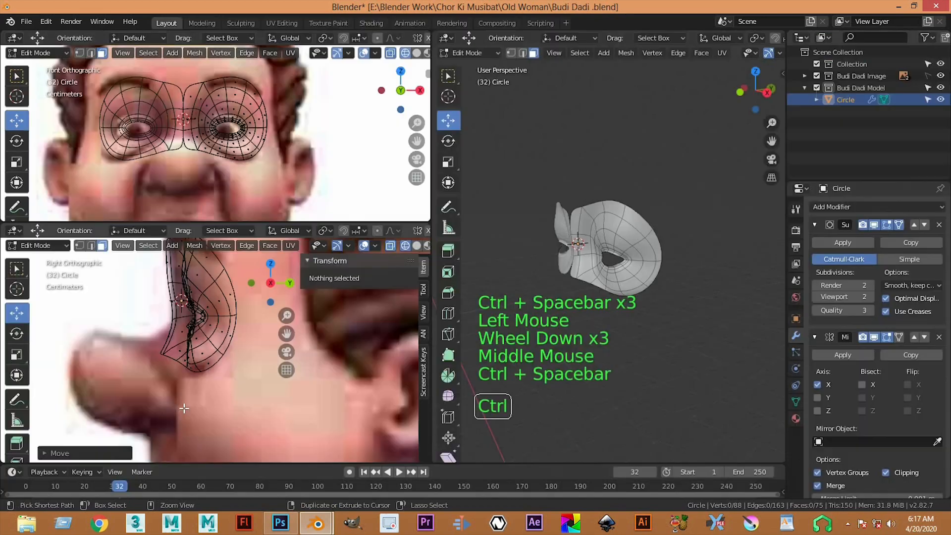
key(ctrl+space)
scroll(342, 274, up, 2)
scroll(341, 274, down, 4)
scroll(386, 287, up, 2)
scroll(408, 302, down, 2)
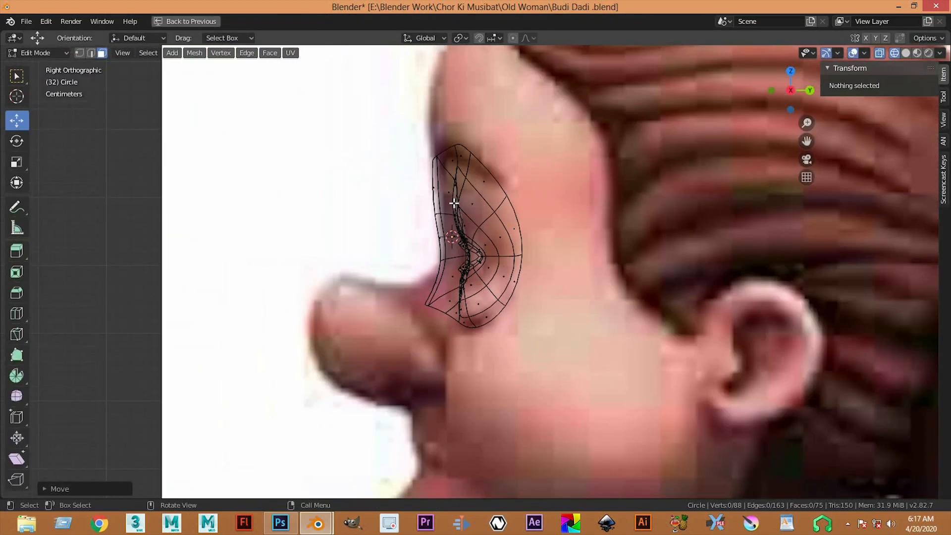
Duplicate the lowest midline vertex of the nose bridge and move the copy about 0.217 m down along Z to the mouth centre
key(ctrl+space)
key(ctrl+space)
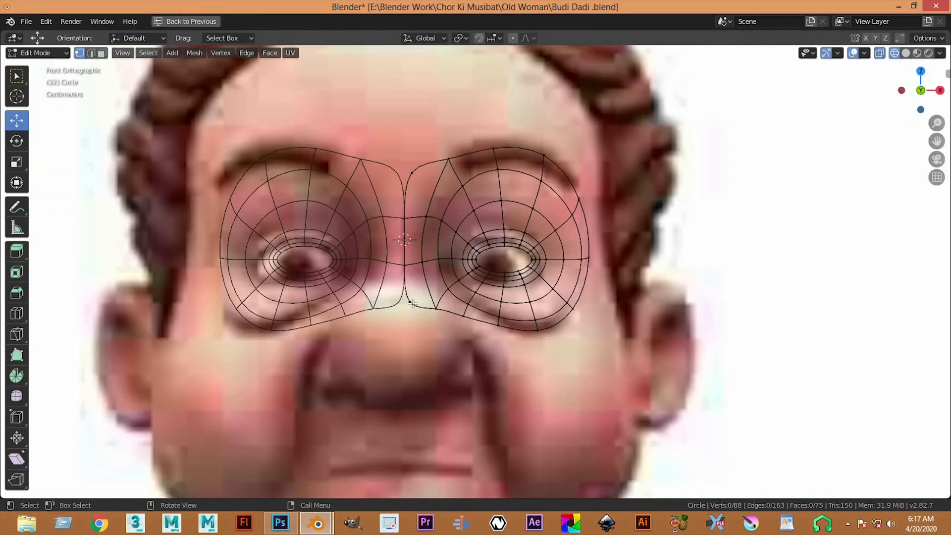
shift+middle_drag(411, 338, 407, 235)
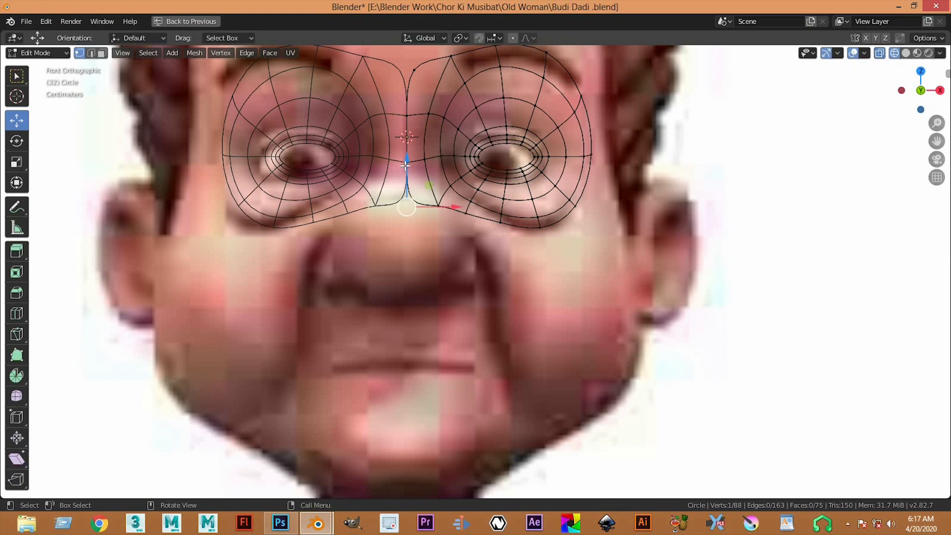
drag(407, 167, 407, 274)
key(ctrl+z)
key(shift+d)
key(z)
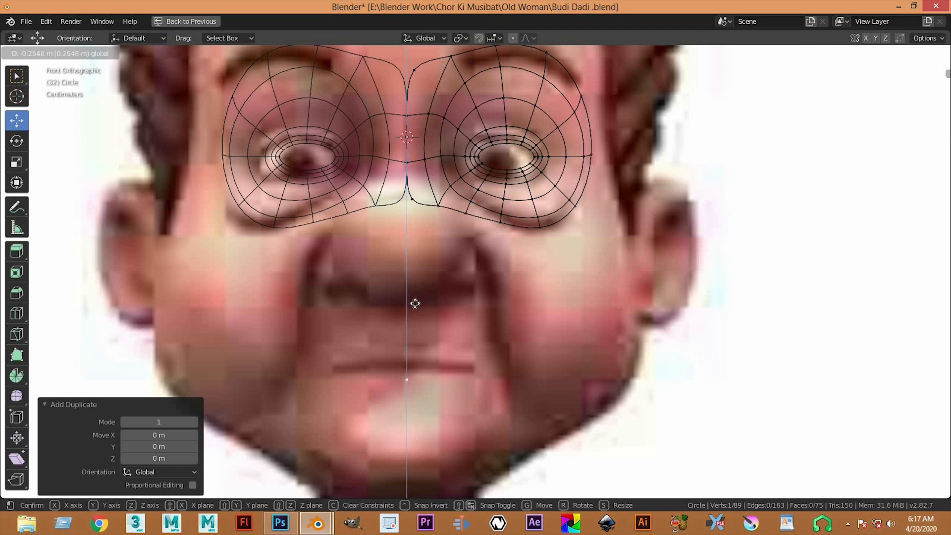
click(415, 306)
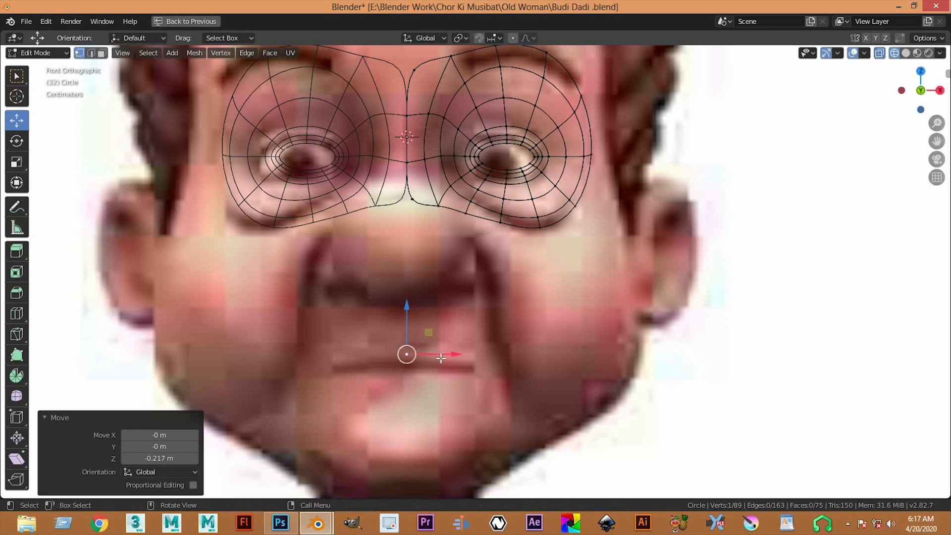
Extrude a vertex from the mouth centre and, with the mirror's Clipping disabled, move it 0.0734 m along X
key(e)
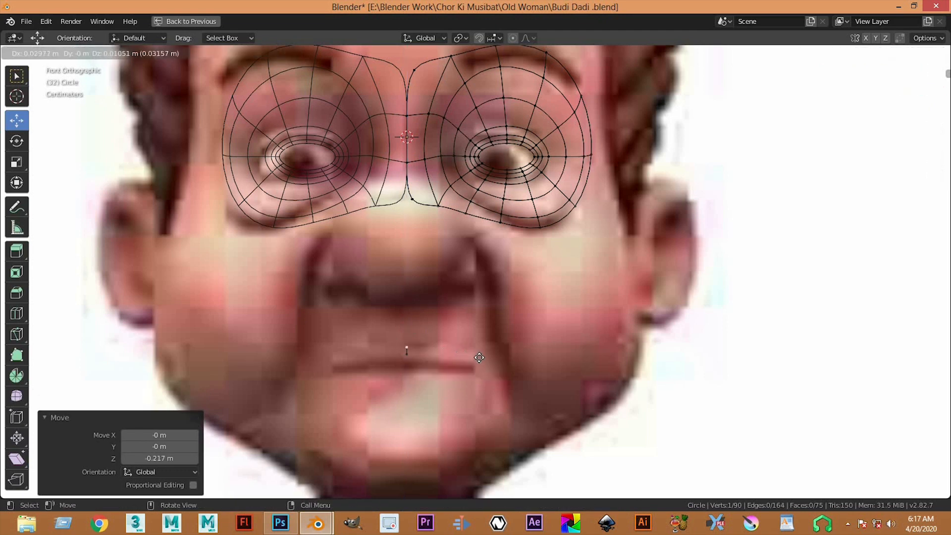
click(488, 356)
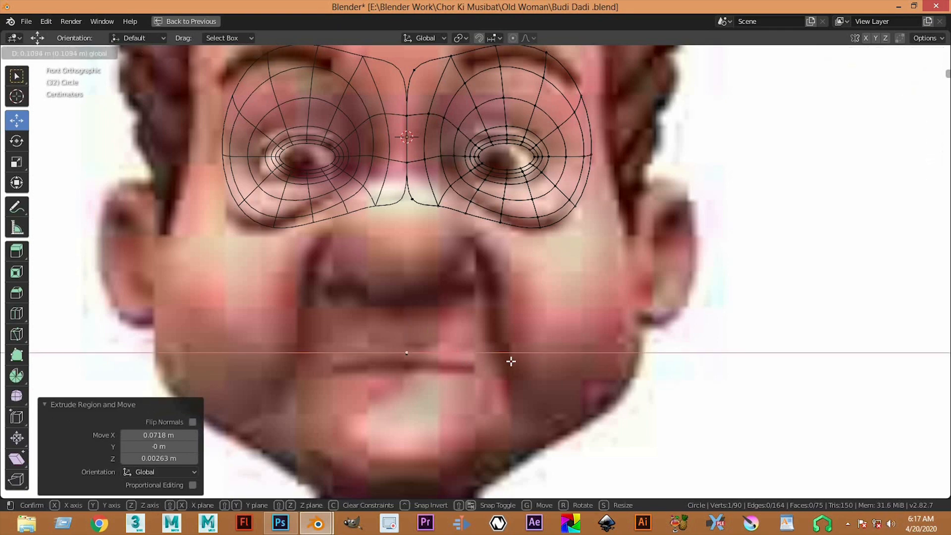
key(ctrl+z)
key(ctrl+space)
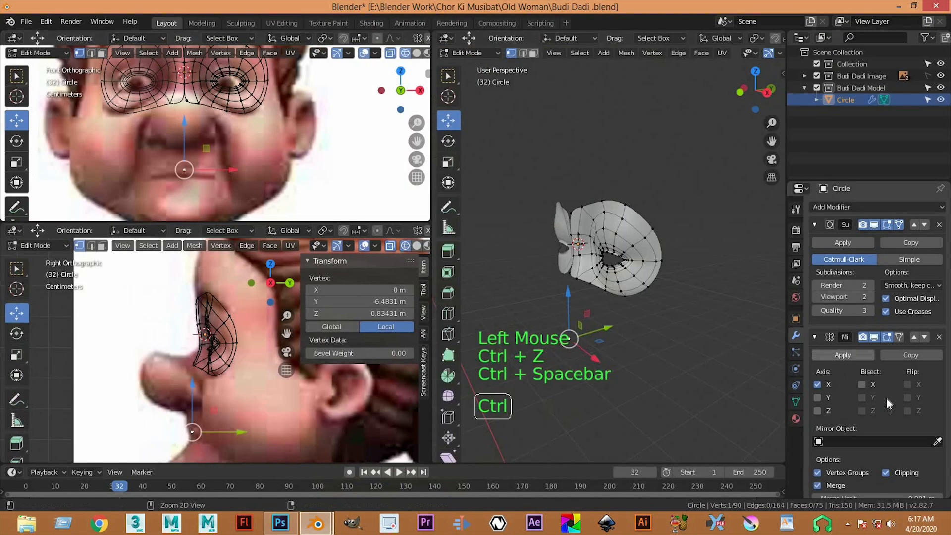
click(885, 472)
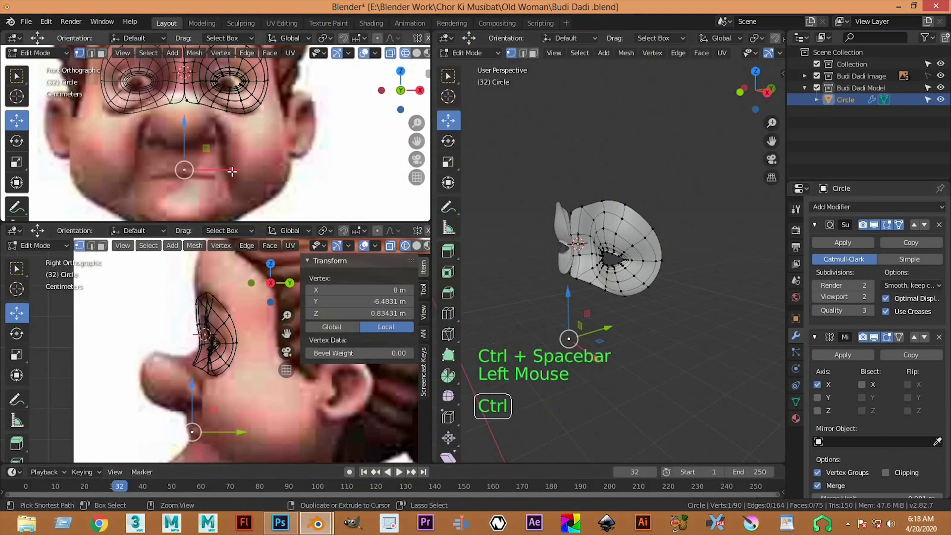
drag(247, 174, 270, 174)
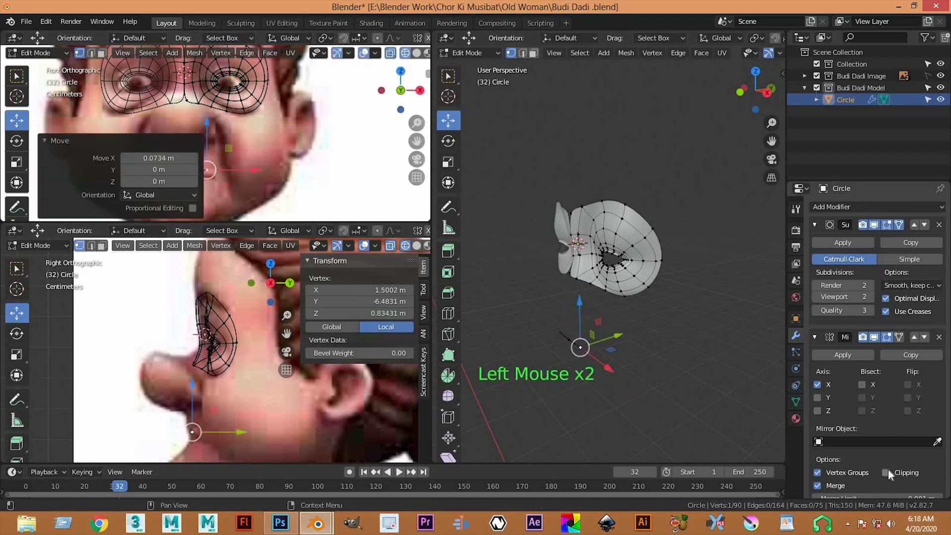
key(ctrl+space)
key(ctrl+space)
key(ctrl+space)
key(ctrl+space)
key(ctrl+space)
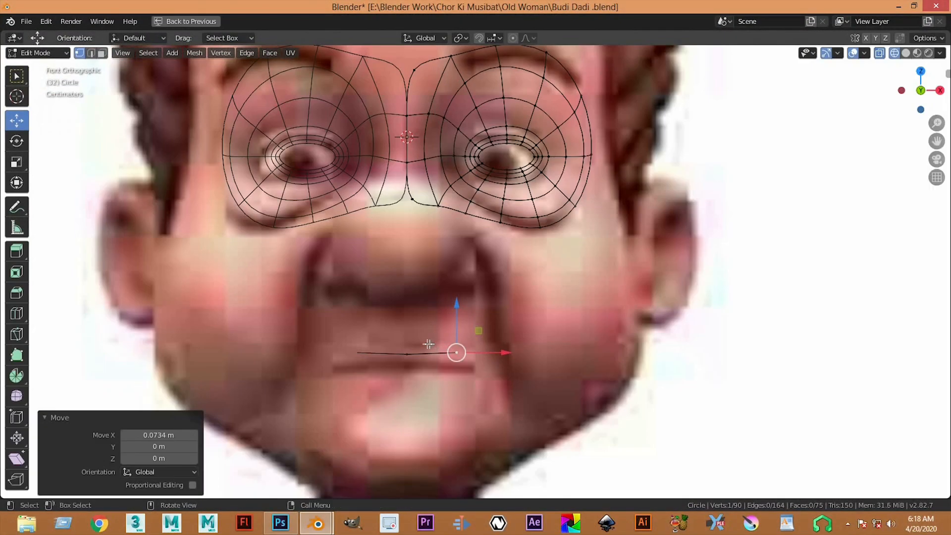
Try proportional editing on the last move and shift the mouth vertex 0.0705 m along X
scroll(428, 344, up, 2)
shift+middle_drag(408, 254, 390, 167)
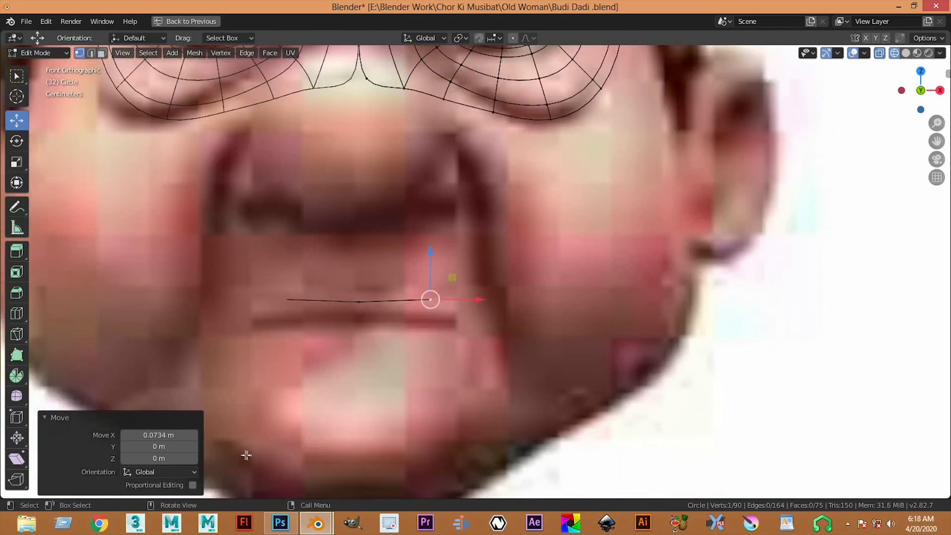
click(192, 484)
click(192, 485)
click(192, 485)
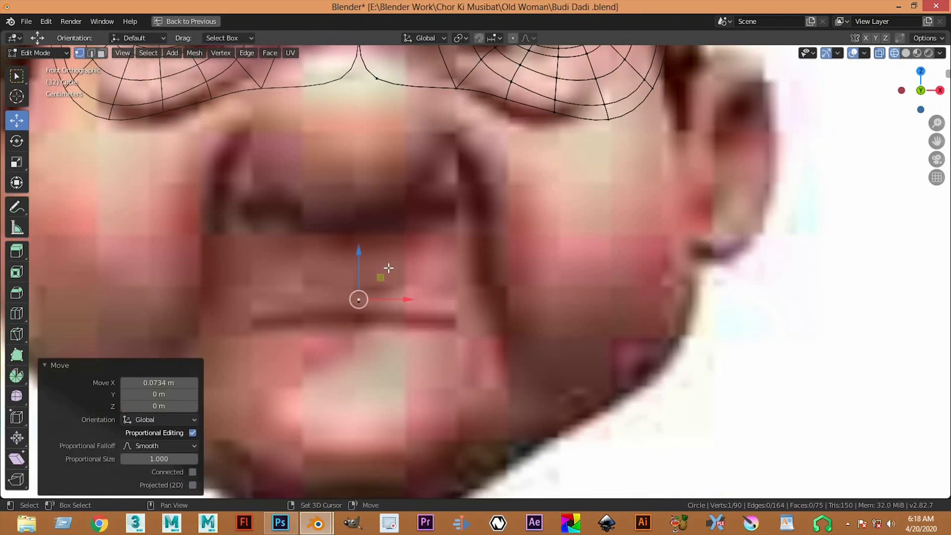
shift+middle_drag(388, 268, 388, 227)
drag(450, 228, 537, 275)
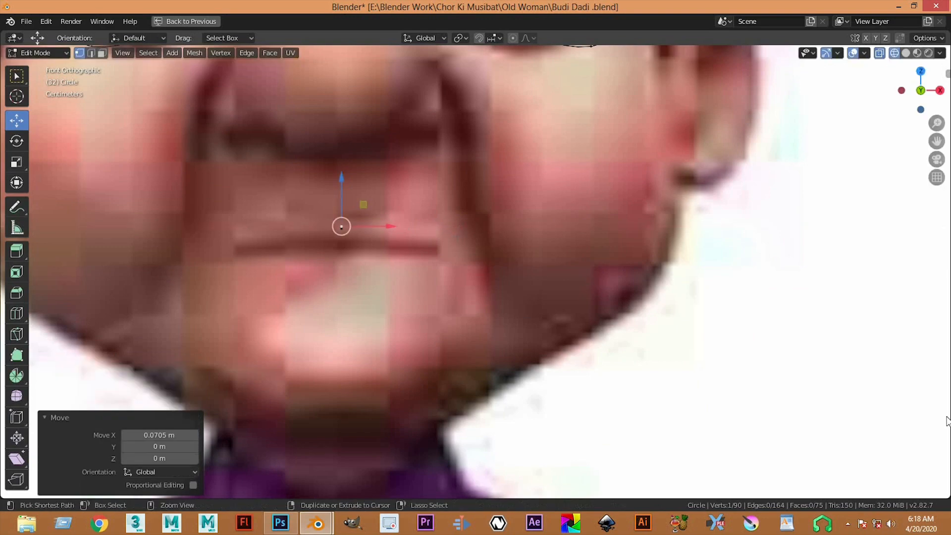
Disable the mirror's Clipping, move the extruded mouth vertex 0.0766 m along X, and re-enable Clipping
key(ctrl+space)
click(887, 471)
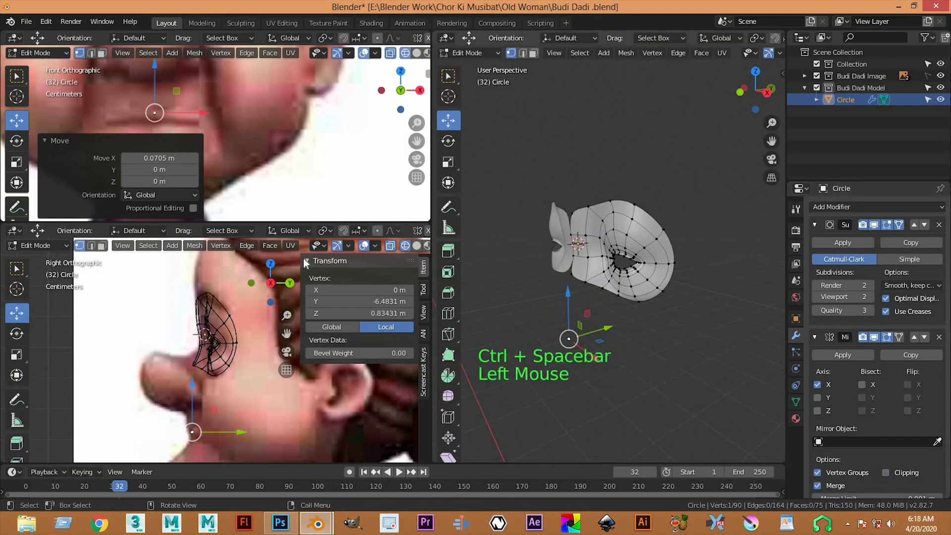
key(ctrl+space)
drag(387, 227, 444, 228)
key(ctrl+space)
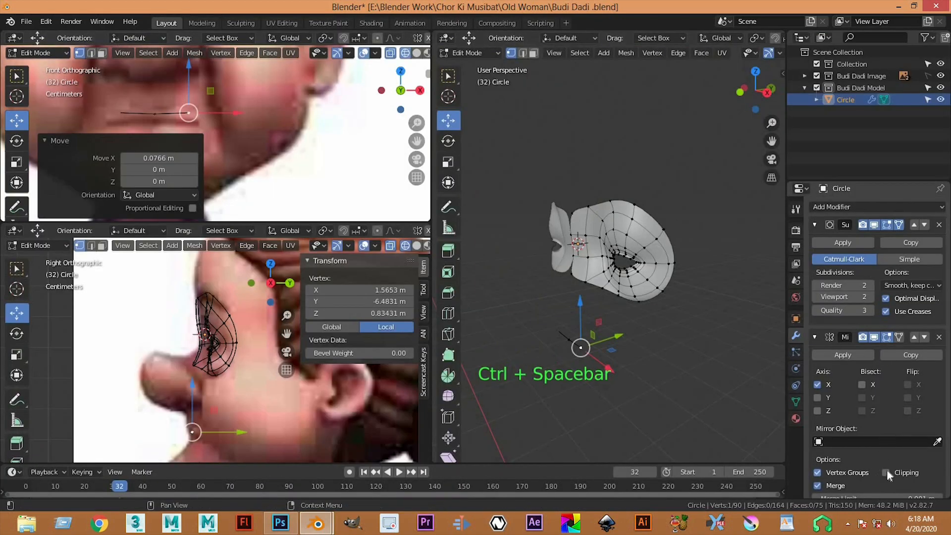
click(194, 112)
Move the mouth vertex 0.031 m back toward the midline, slightly lower, and extrude two more vertices along the upper lip to the mouth corner
key(ctrl+space)
scroll(416, 181, down, 1)
scroll(415, 181, up, 1)
shift+middle_drag(407, 184, 409, 234)
drag(404, 234, 376, 234)
key(e)
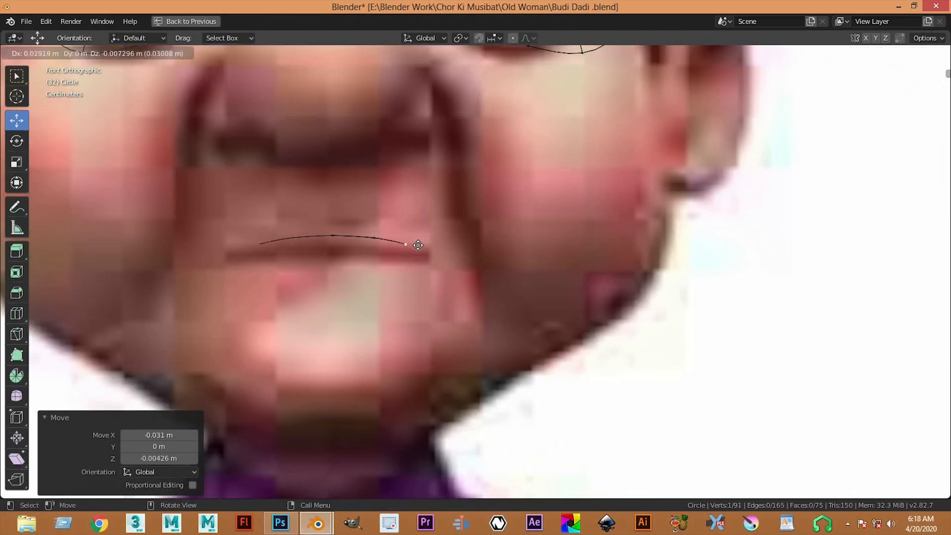
click(419, 241)
key(e)
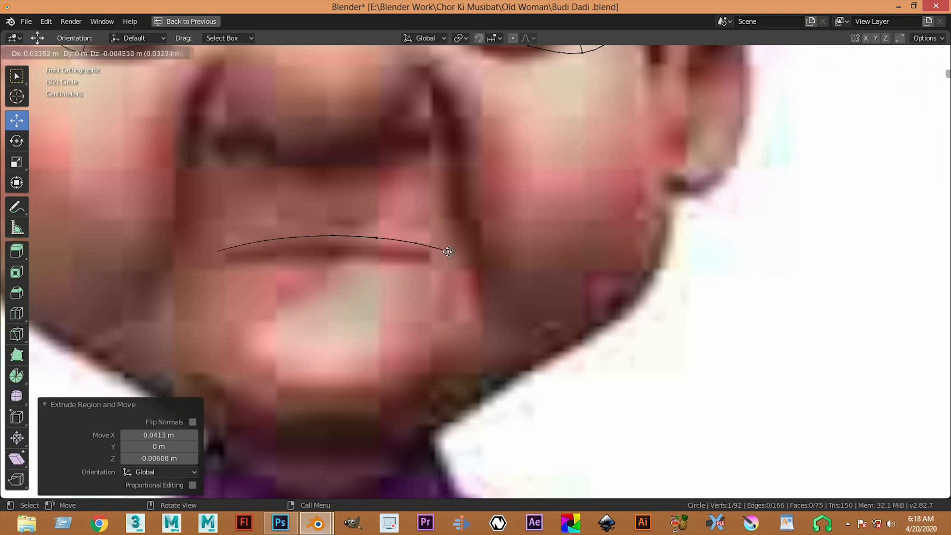
click(445, 252)
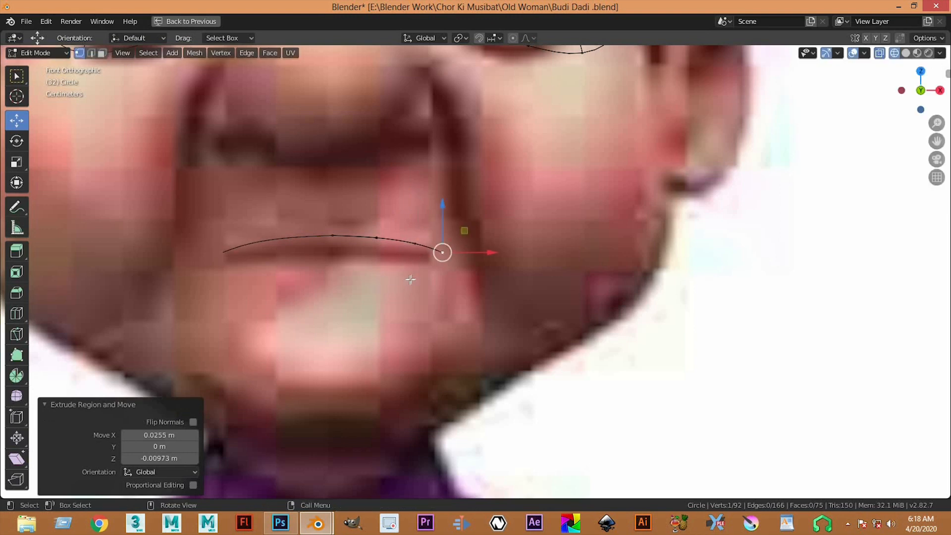
Extrude three vertices from the mouth corner back along the lower lip to the midline, completing the mouth outline
key(e)
click(383, 293)
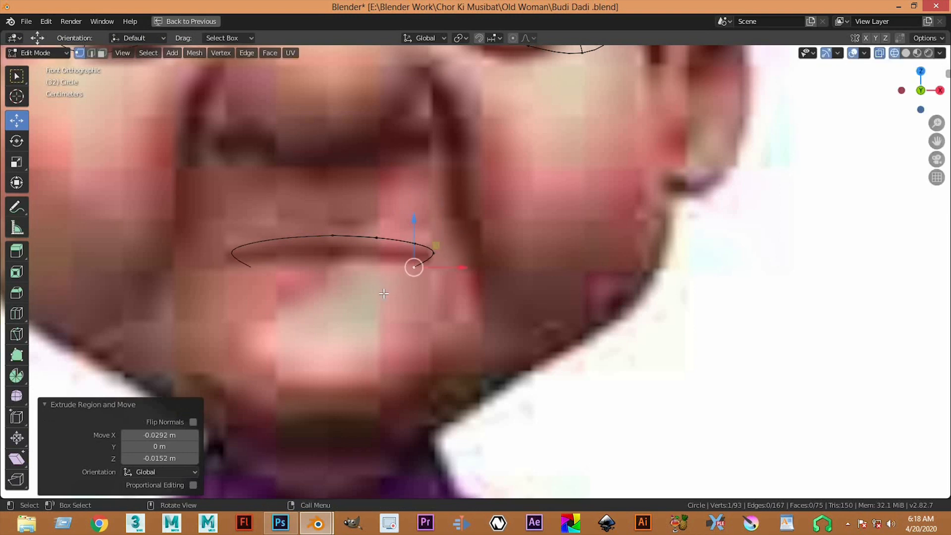
key(e)
click(382, 270)
key(e)
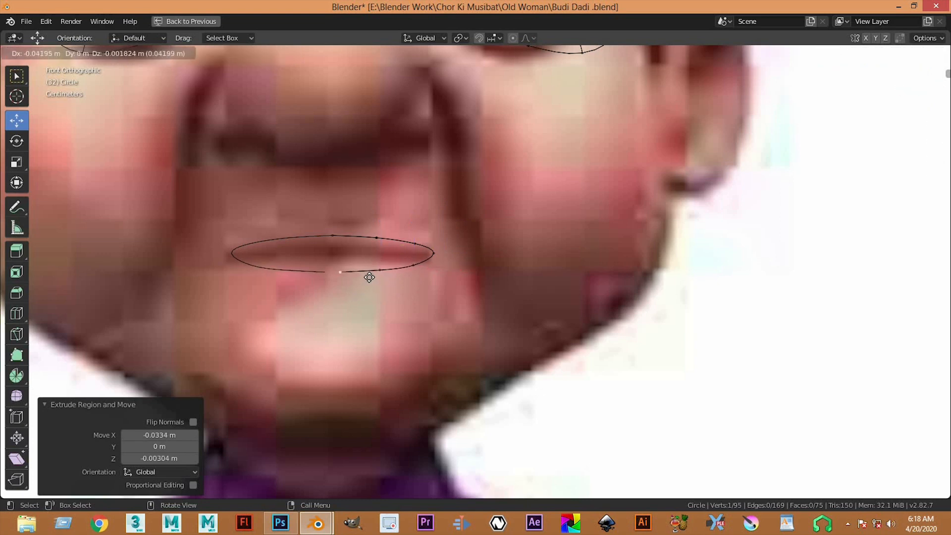
click(354, 277)
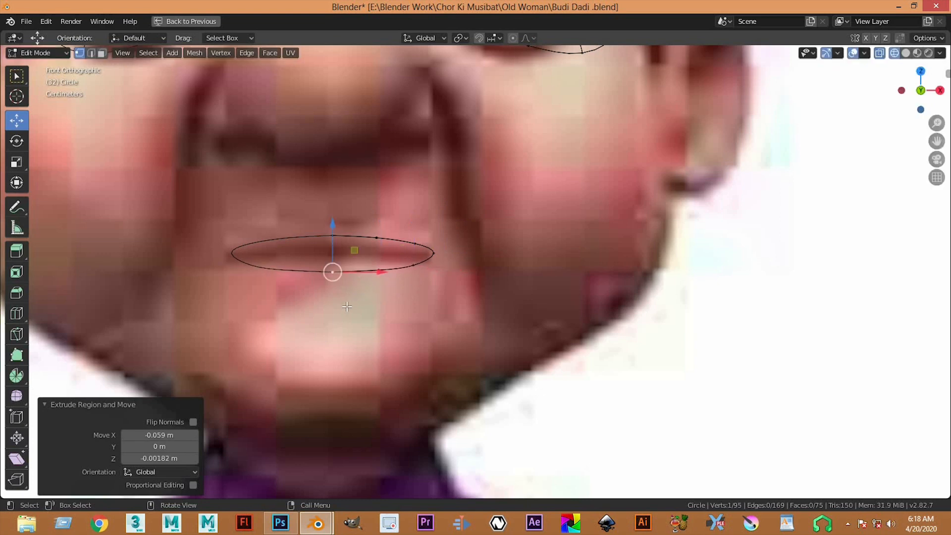
Select the mouth corner vertex and move it backward along Y in the side view
click(434, 255)
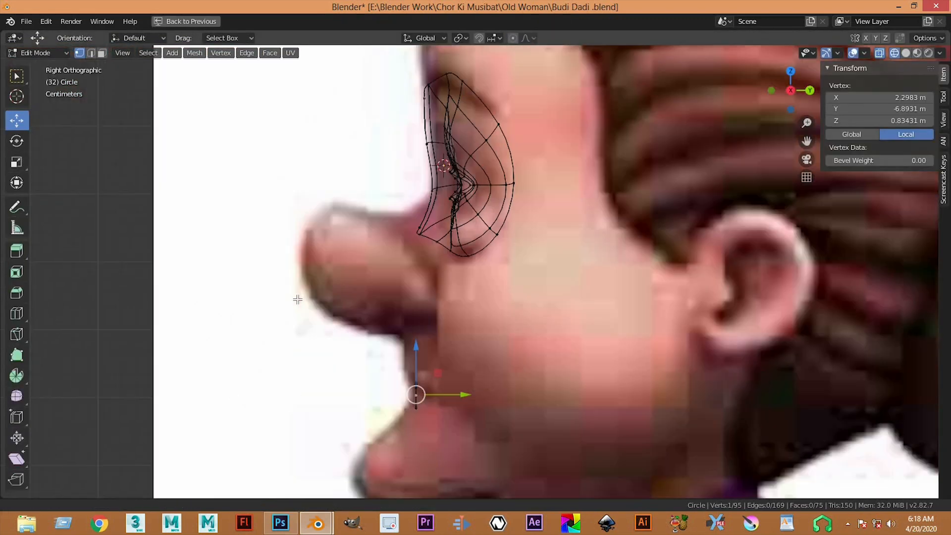
scroll(376, 318, up, 3)
shift+middle_drag(376, 369, 382, 265)
scroll(429, 283, down, 4)
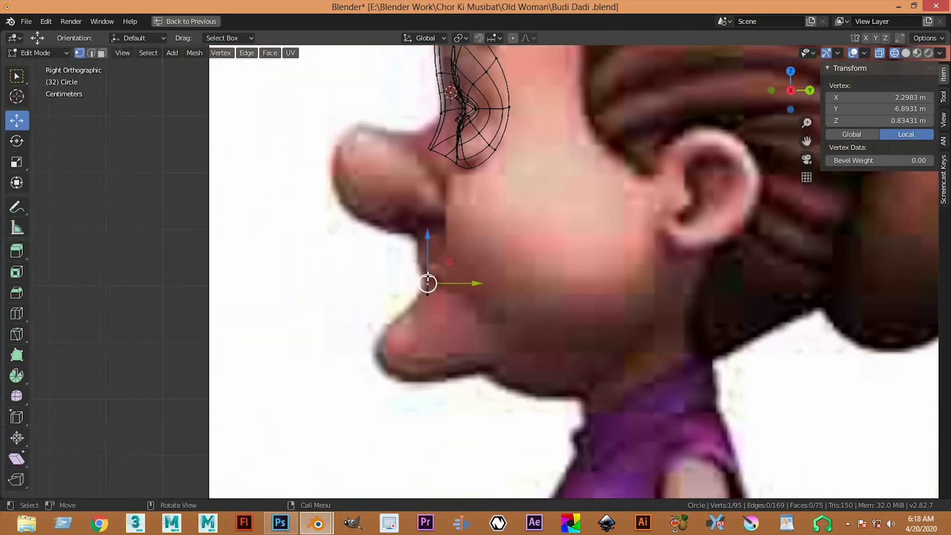
scroll(436, 313, up, 2)
scroll(435, 313, up, 1)
key(g)
key(y)
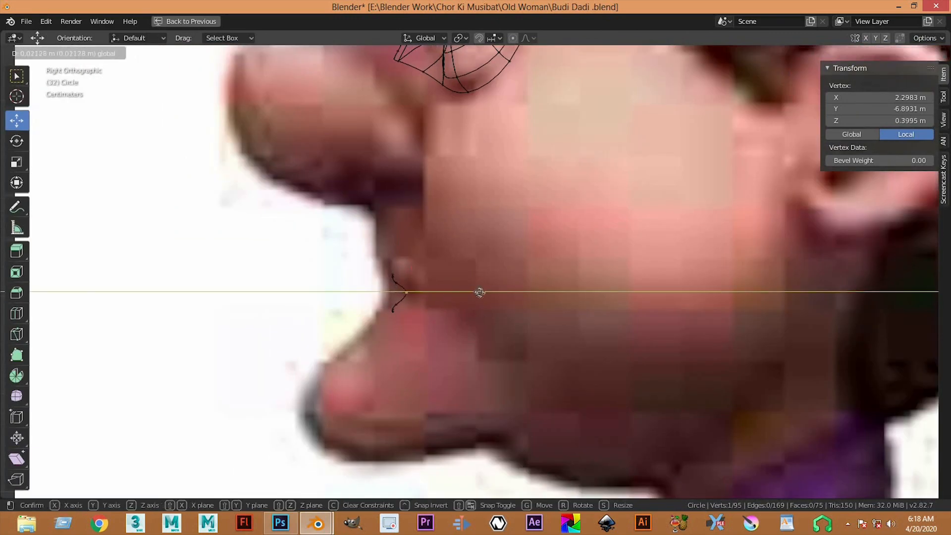
click(488, 293)
scroll(254, 144, up, 2)
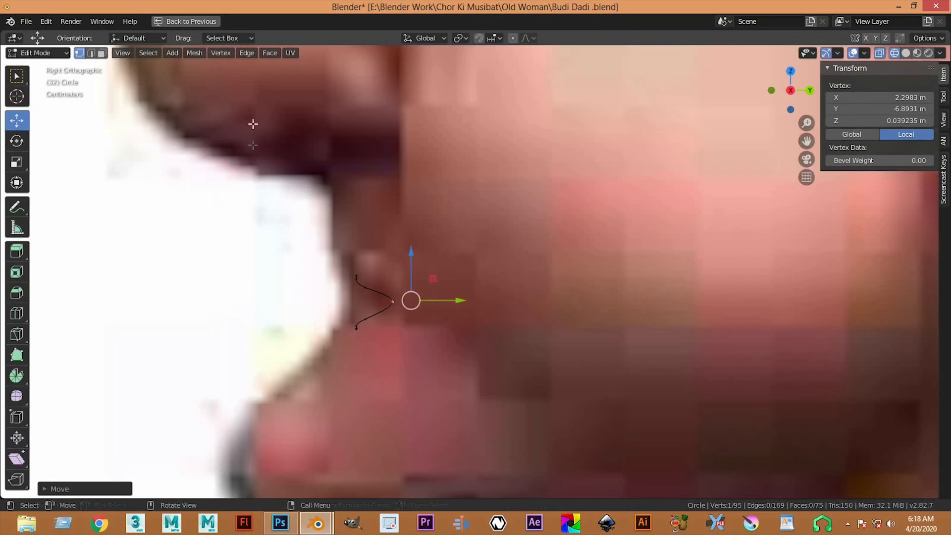
Select the upper and lower lip vertices beside the mouth corner and move them backward along Y to round the lip curve
key(ctrl+space)
scroll(635, 317, up, 2)
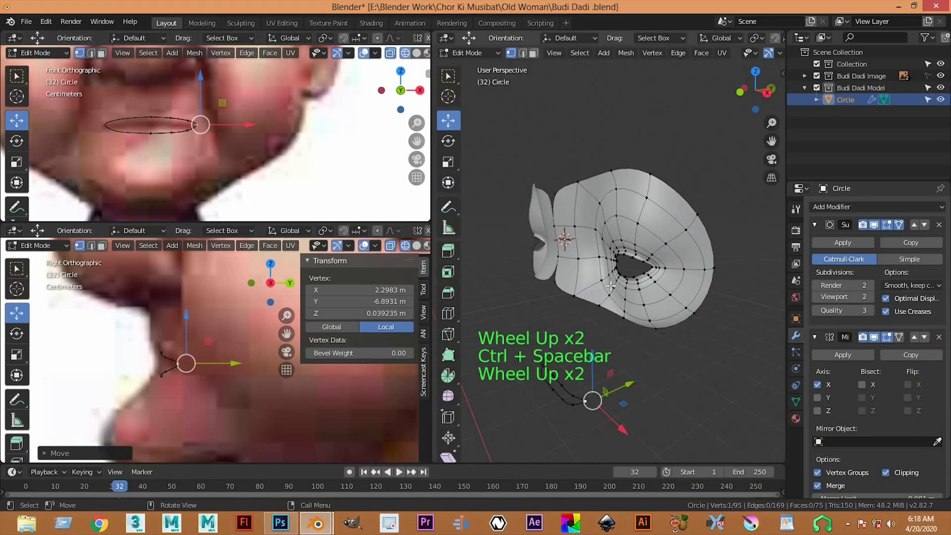
key(KP_3)
scroll(611, 286, down, 3)
middle_drag(618, 322, 666, 347)
scroll(673, 371, up, 1)
scroll(673, 372, up, 2)
shift+scroll(673, 372, up, 1)
scroll(703, 391, up, 2)
scroll(703, 391, up, 1)
click(706, 320)
shift+click(682, 342)
scroll(682, 343, up, 1)
drag(666, 346, 704, 321)
Select the upper and lower midline lip vertices and move them slightly forward along Y
click(593, 243)
middle_drag(593, 243, 617, 282)
shift+click(615, 286)
shift+click(615, 285)
drag(616, 282, 620, 283)
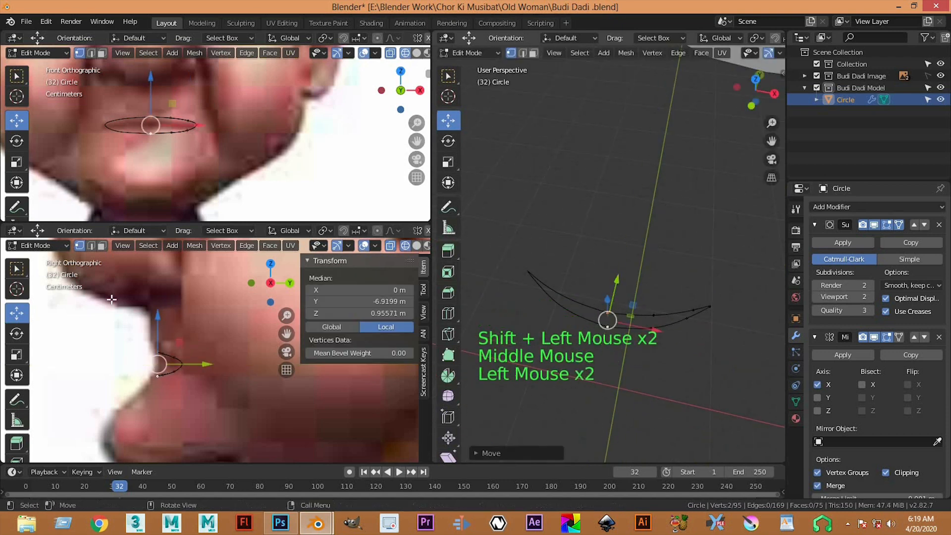
Select the whole mouth edge loop, extrude it in place and scale the new loop by 2.367 to form a ring of lip faces
scroll(111, 299, down, 3)
click(210, 138)
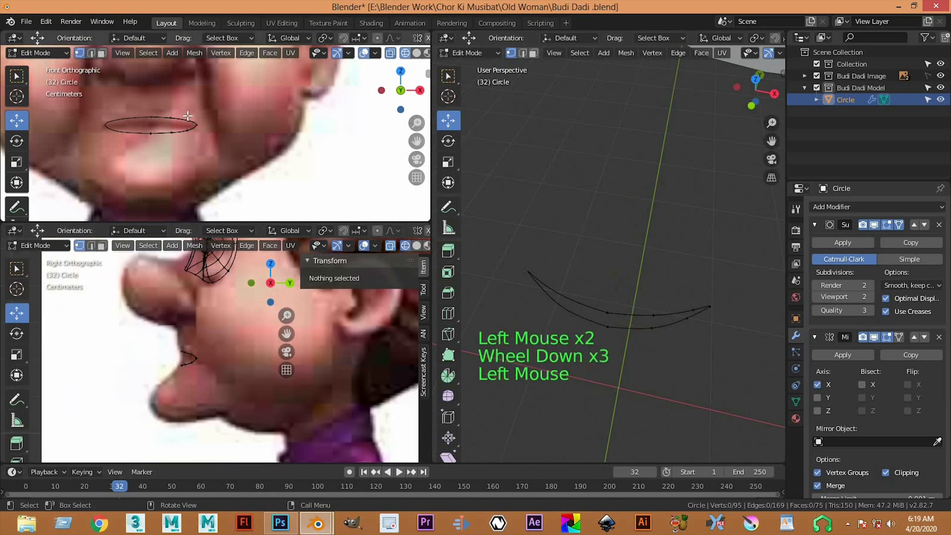
alt+click(185, 137)
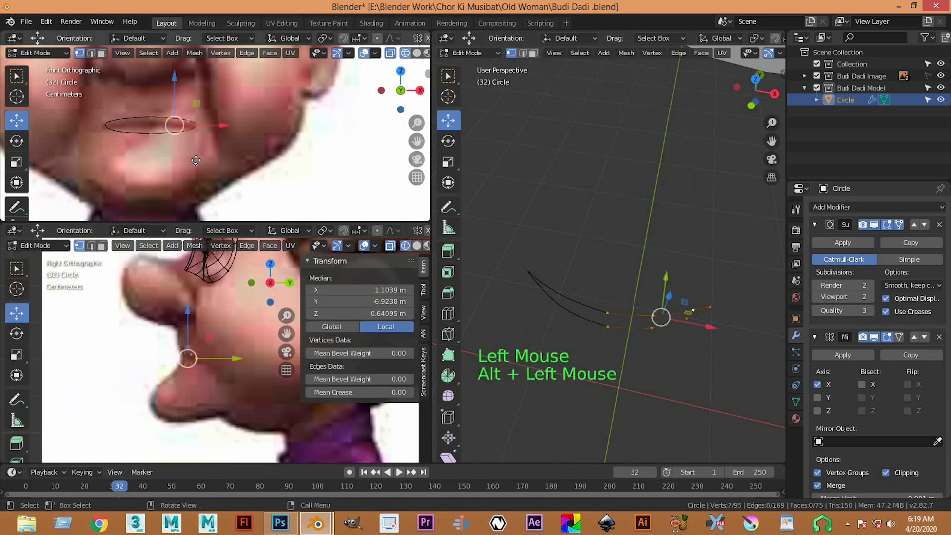
key(e)
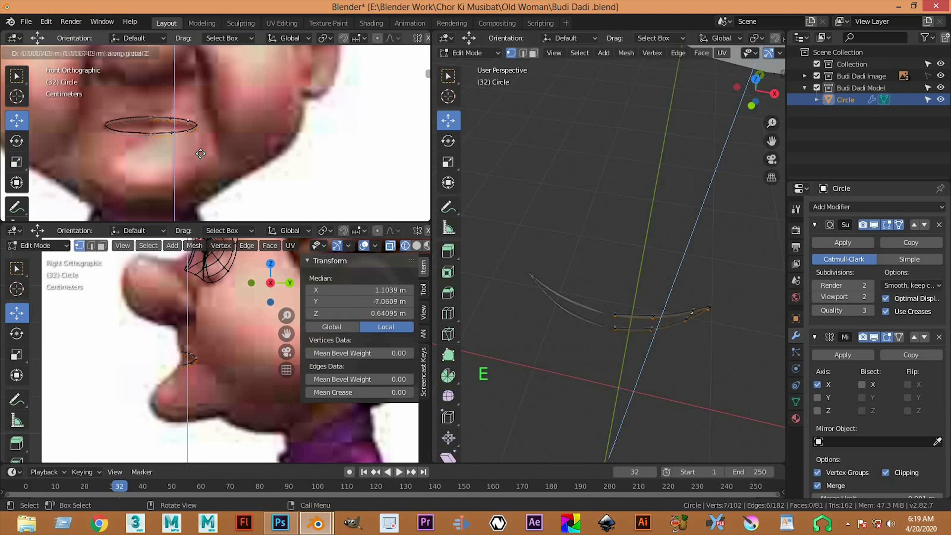
right_click(200, 154)
key(s)
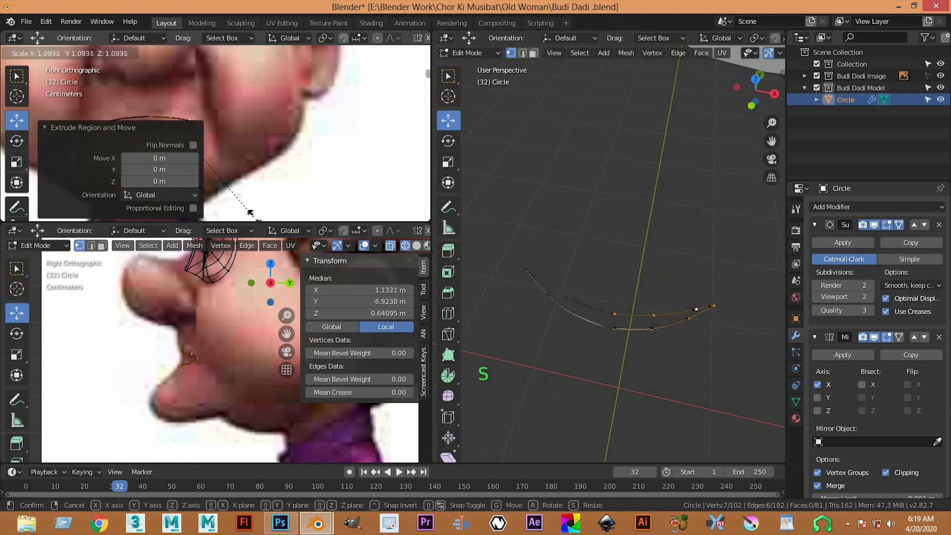
click(354, 135)
scroll(229, 201, down, 1)
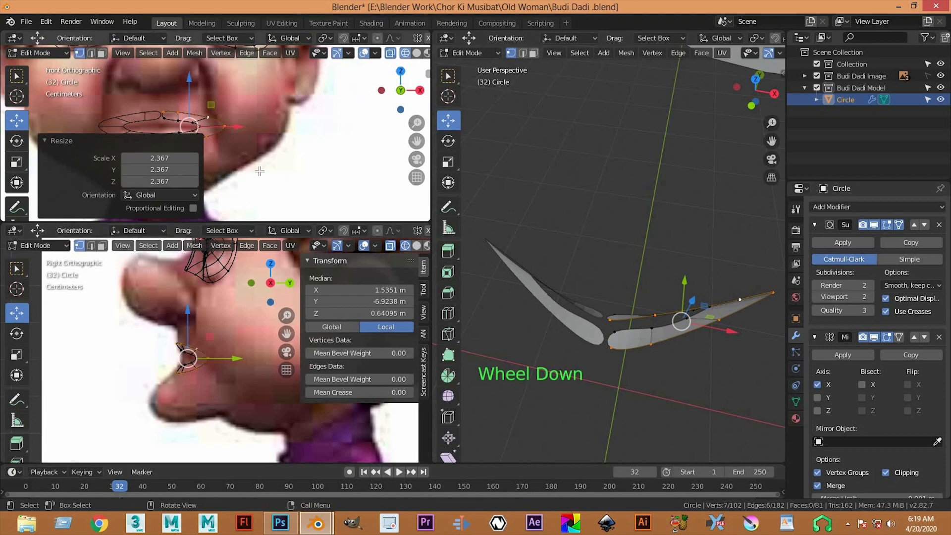
Reposition the outer lip vertices near the mouth corner in the front view, moving the outer corner vertex 0.0311 m inward along X
click(226, 170)
scroll(227, 156, up, 4)
click(254, 132)
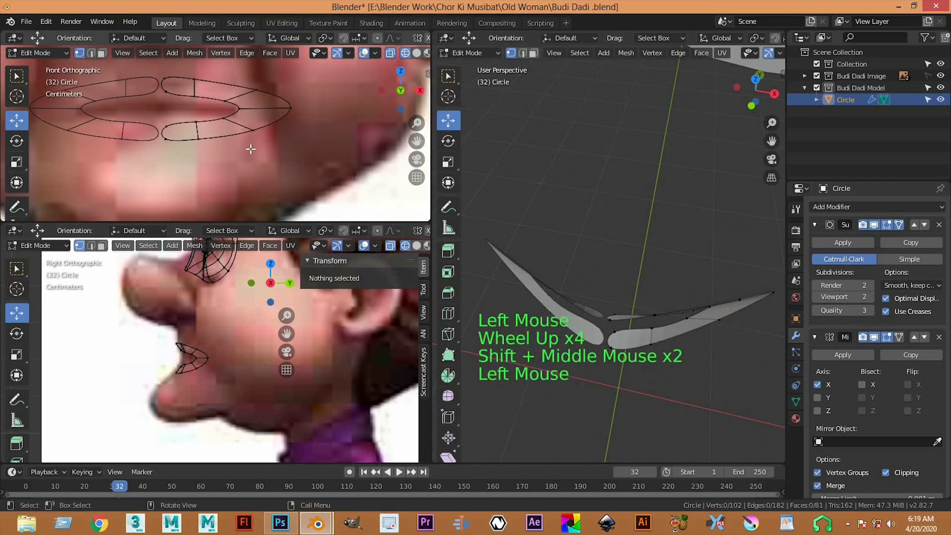
drag(252, 132, 216, 148)
click(288, 109)
shift+middle_drag(270, 104, 289, 150)
click(277, 135)
drag(277, 134, 231, 119)
click(211, 123)
click(316, 157)
drag(335, 152, 312, 153)
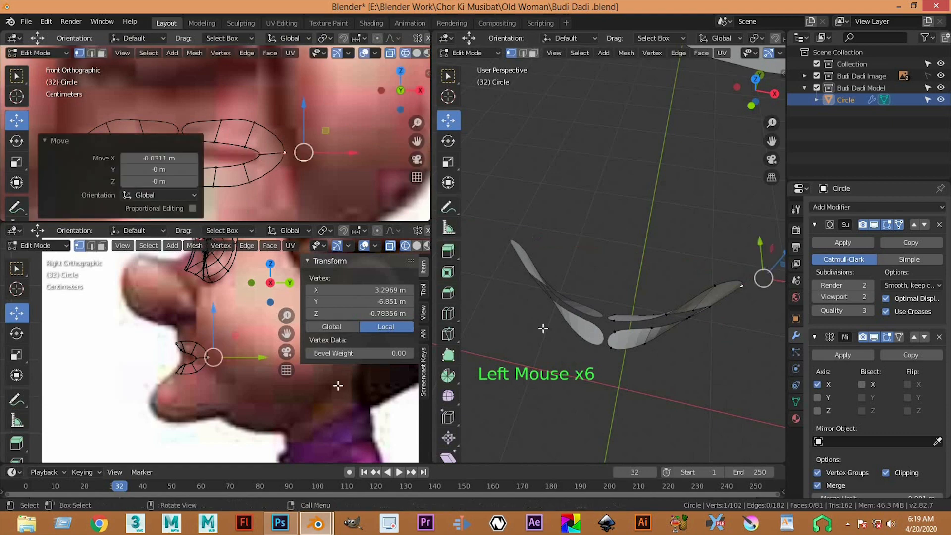
Select the inner mouth edge loop, extrude it, scale it down along Z and move the new loop backward along Y
shift+middle_drag(218, 297, 163, 251)
shift+scroll(121, 347, up, 1)
shift+middle_drag(121, 351, 171, 401)
scroll(171, 401, up, 3)
alt+click(178, 393)
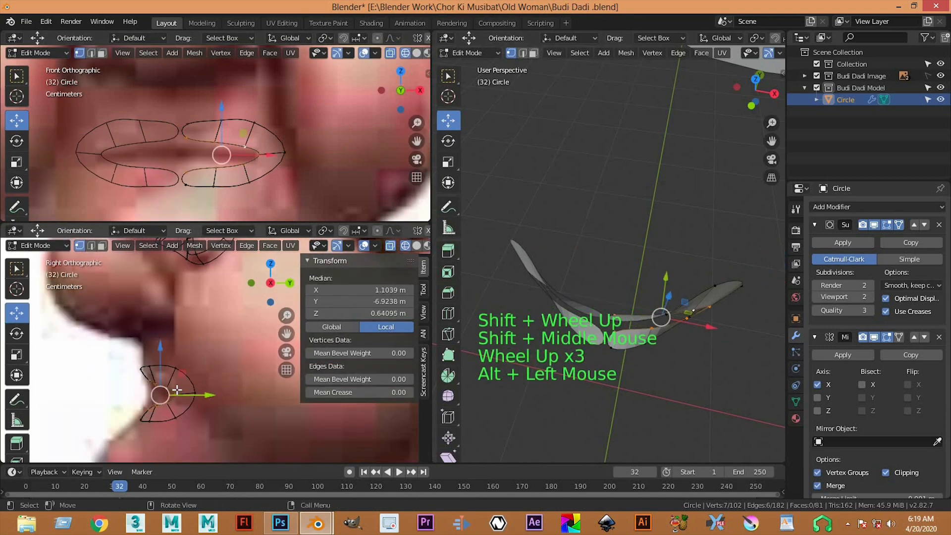
key(e)
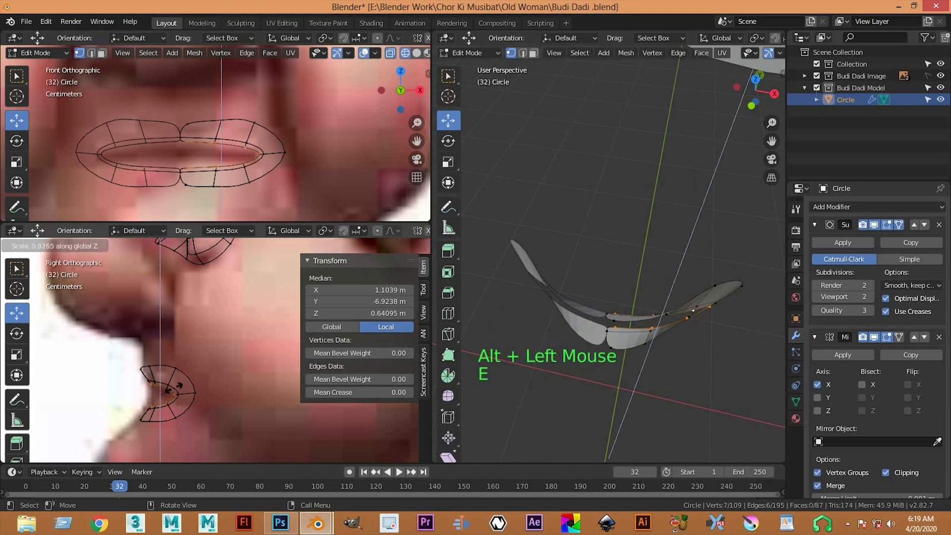
click(445, 393)
middle_drag(644, 322, 641, 307)
scroll(641, 304, up, 3)
drag(652, 297, 659, 298)
Extrude the inner lip loop again, narrow the opening along Z and move it farther back into the mouth
key(e)
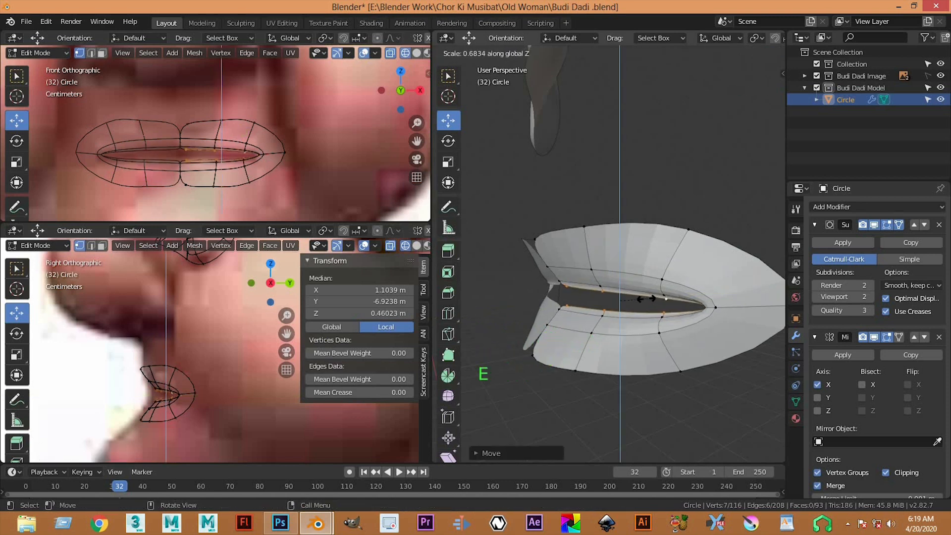
click(650, 301)
scroll(650, 301, up, 2)
middle_drag(650, 301, 635, 317)
drag(647, 314, 661, 315)
scroll(661, 315, down, 2)
middle_drag(662, 315, 628, 276)
scroll(637, 279, up, 2)
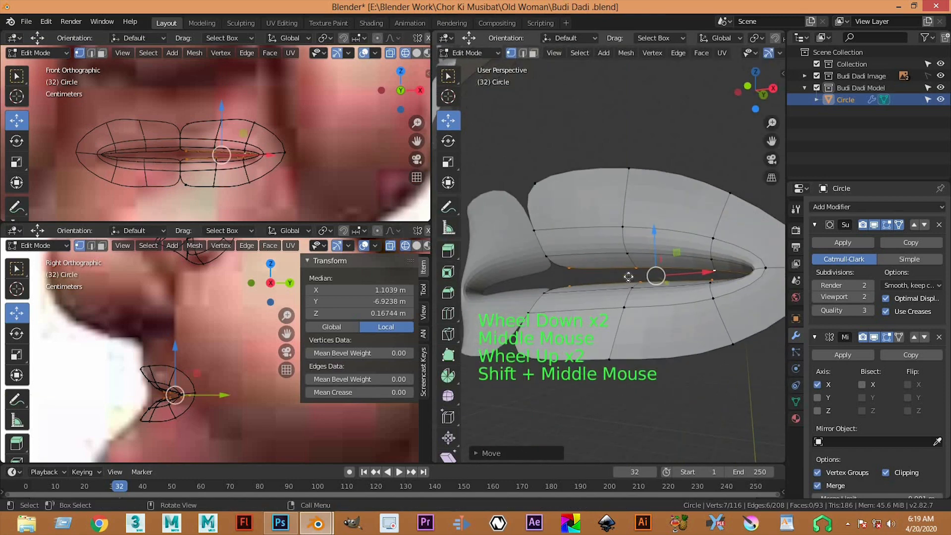
Add a third inward extrusion to the mouth opening, then push that innermost loop deeper along Y
key(e)
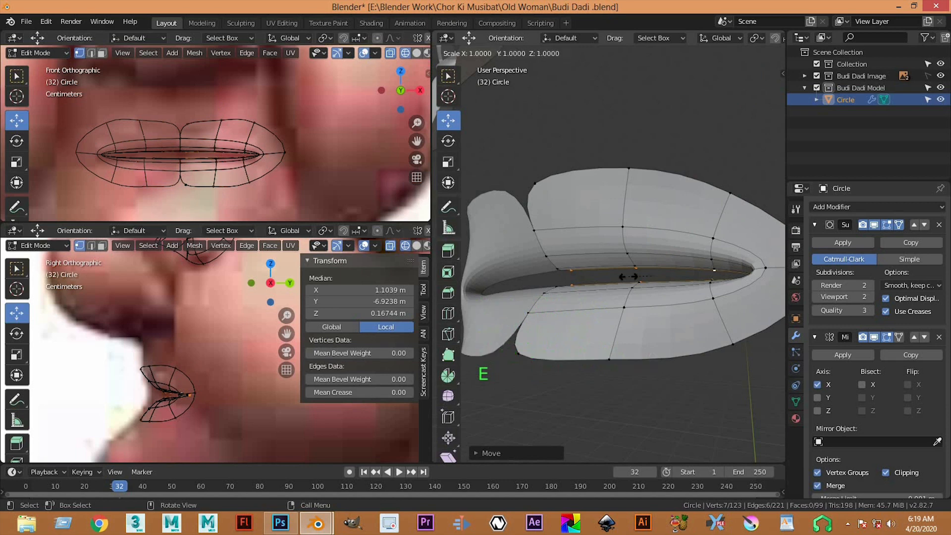
click(654, 280)
middle_drag(653, 279, 681, 273)
drag(661, 284, 680, 287)
scroll(680, 287, down, 2)
scroll(169, 409, down, 3)
scroll(169, 409, up, 2)
Select the two edges under the lower lip beside the midline and extrude them down and forward toward the chin, following the side reference
shift+middle_drag(168, 409, 188, 366)
shift+scroll(188, 367, up, 2)
key(2)
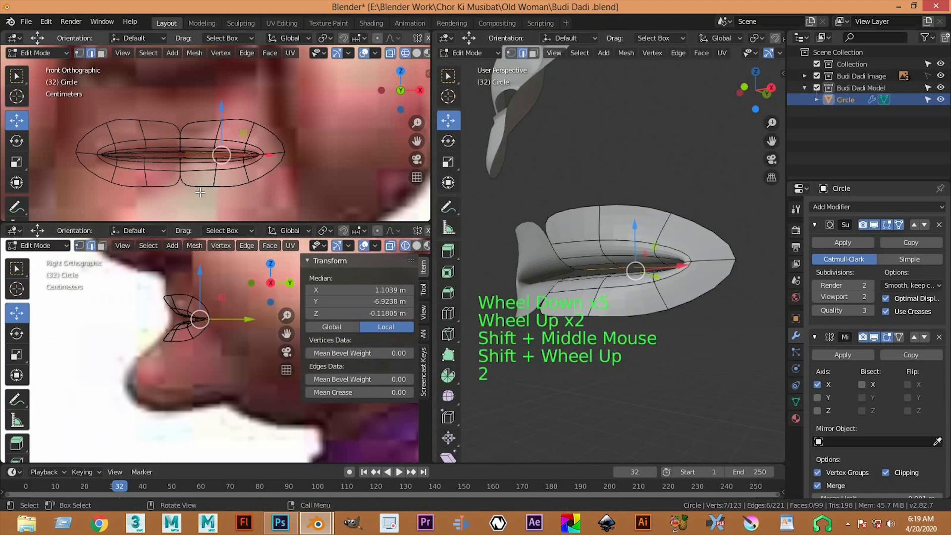
click(197, 186)
shift+click(228, 186)
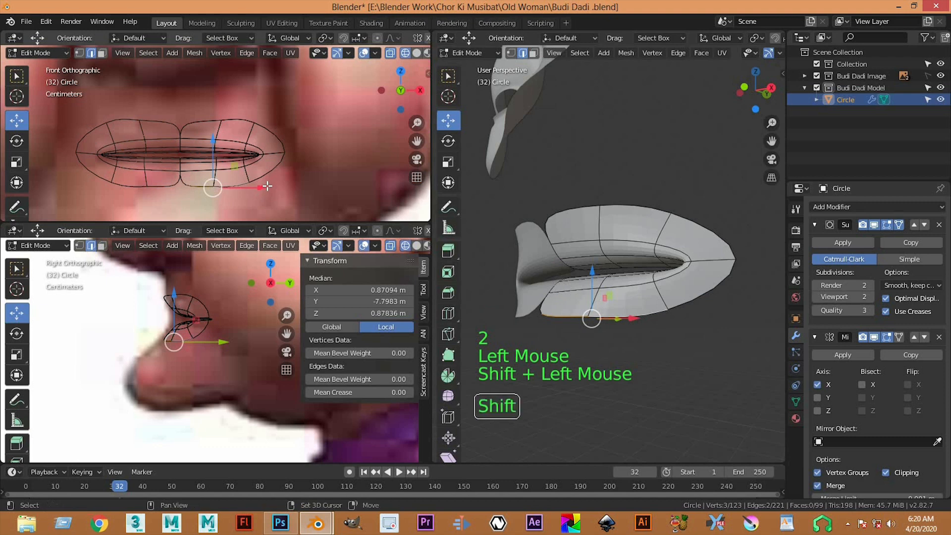
shift+middle_drag(166, 369, 198, 349)
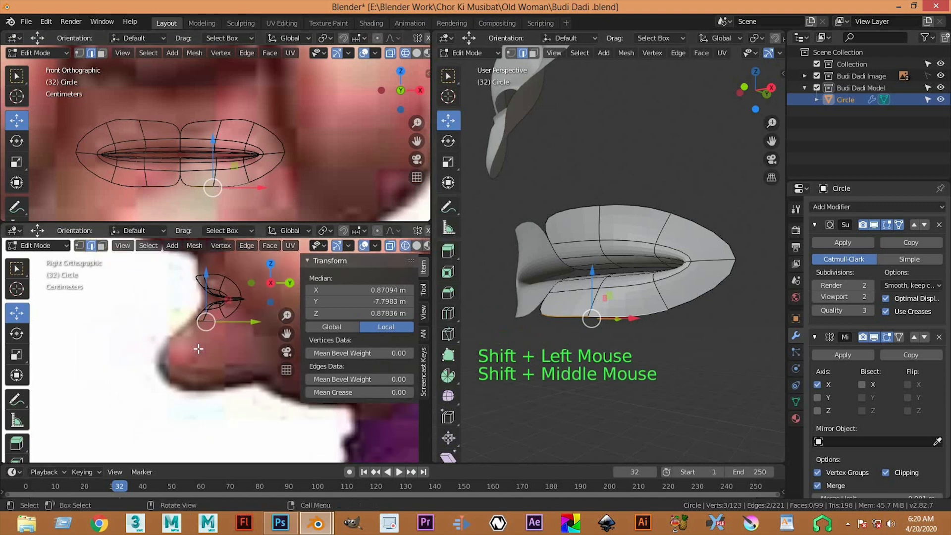
key(e)
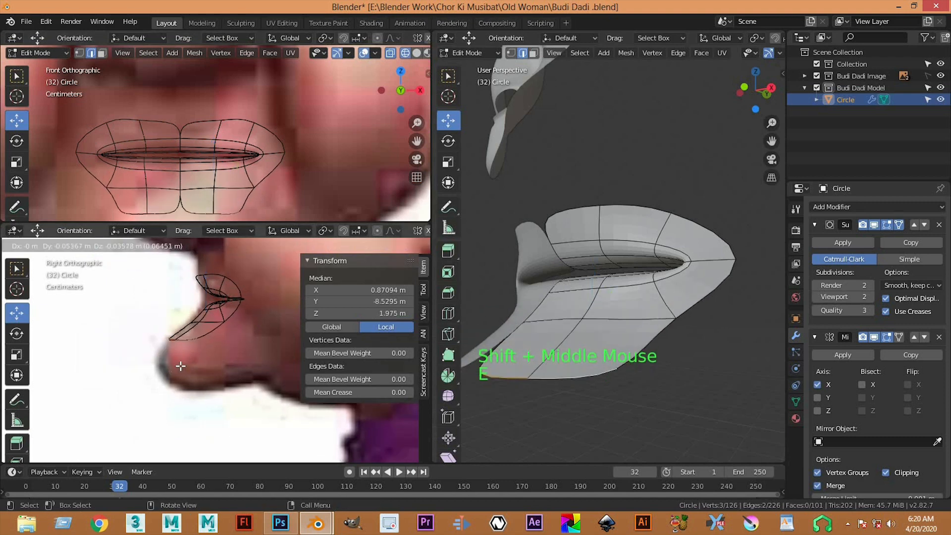
click(164, 333)
Extrude the lower edges two more times around the front of the chin down to its underside
shift+middle_drag(164, 333, 151, 317)
key(e)
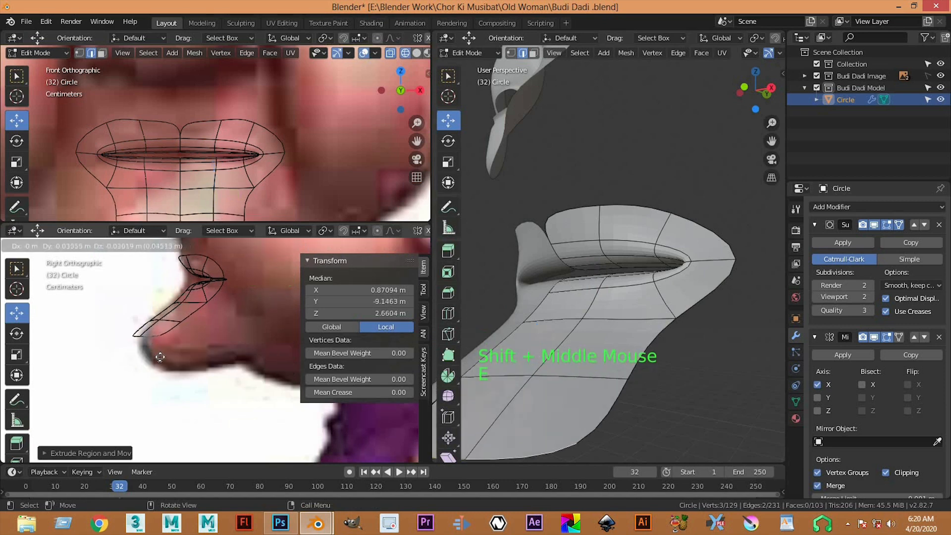
click(158, 355)
shift+middle_drag(165, 335, 147, 312)
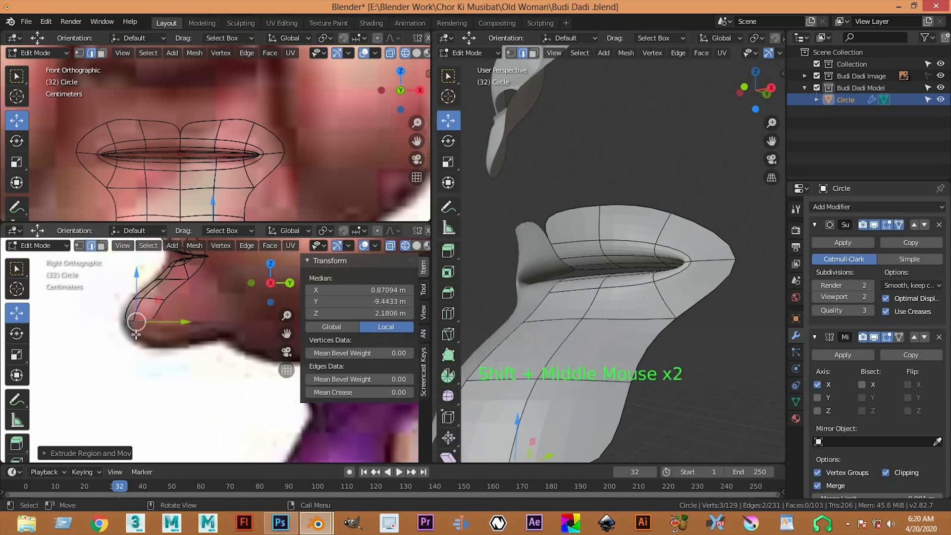
key(e)
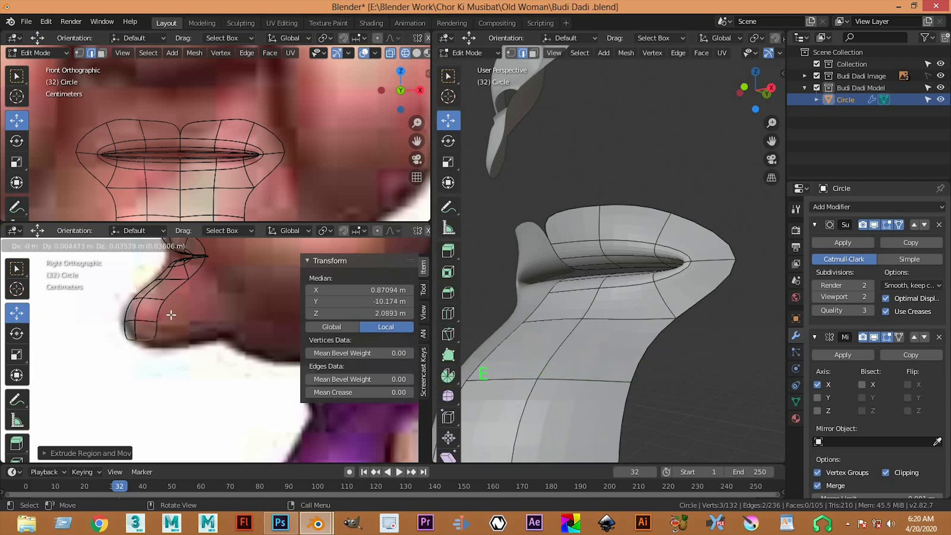
click(171, 314)
Select the two outer side edges of the chin, extrude them backward in the side view and move them 0.0457 m outward along X
click(159, 311)
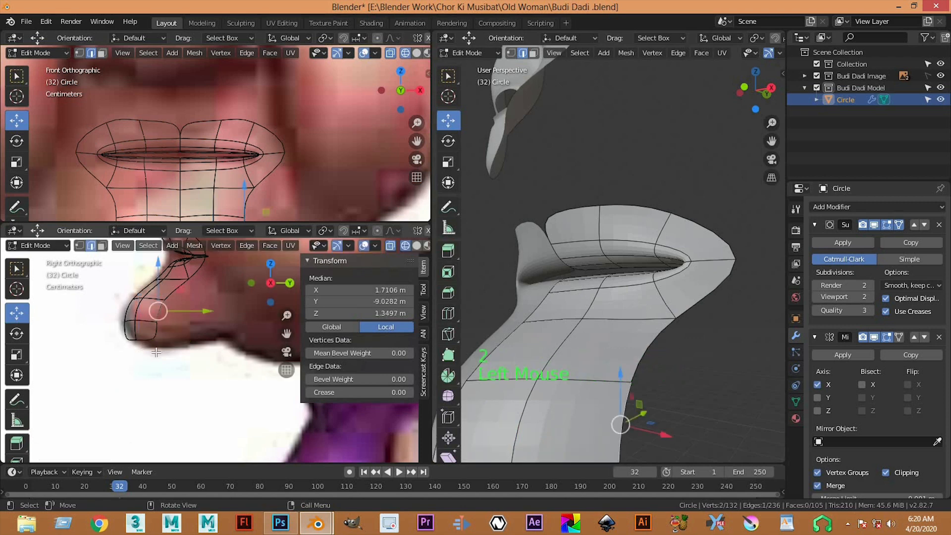
shift+click(167, 331)
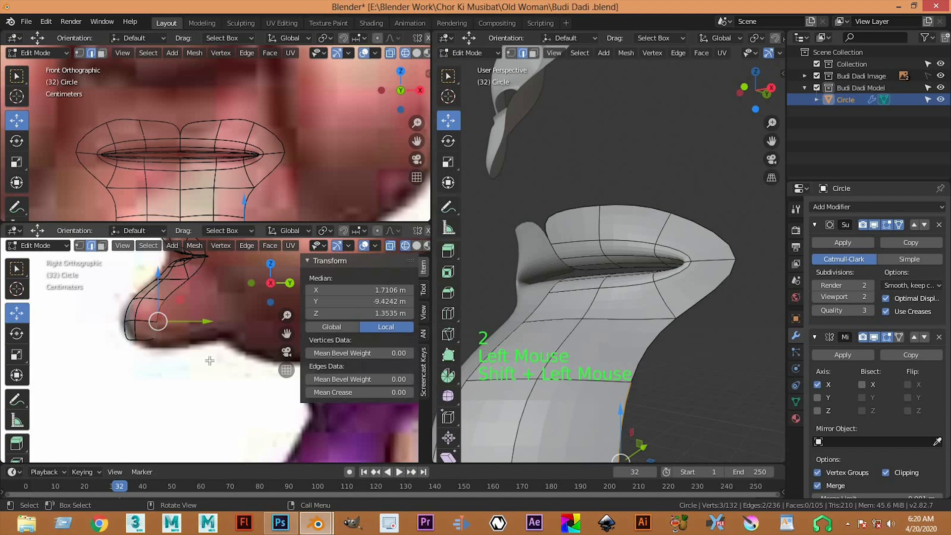
shift+middle_drag(630, 346, 638, 284)
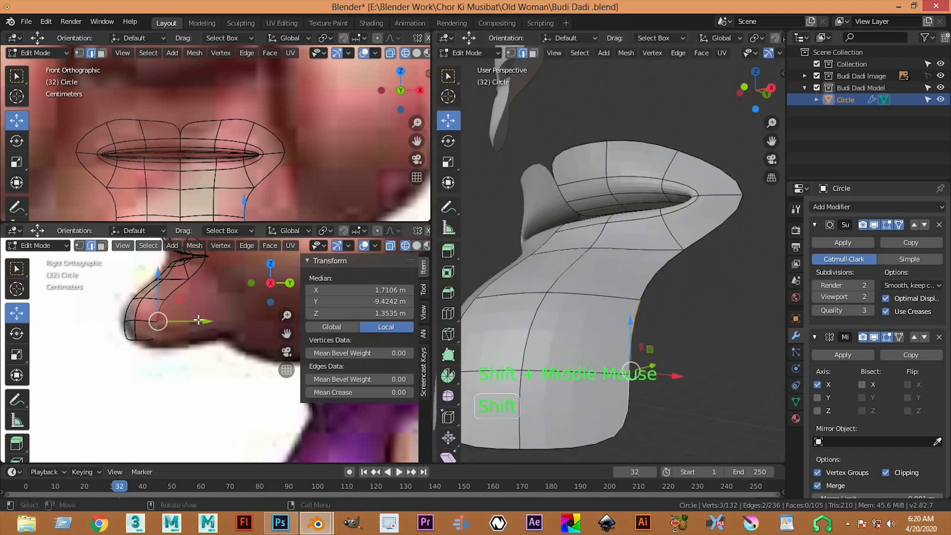
scroll(197, 133, down, 1)
shift+middle_drag(197, 132, 199, 94)
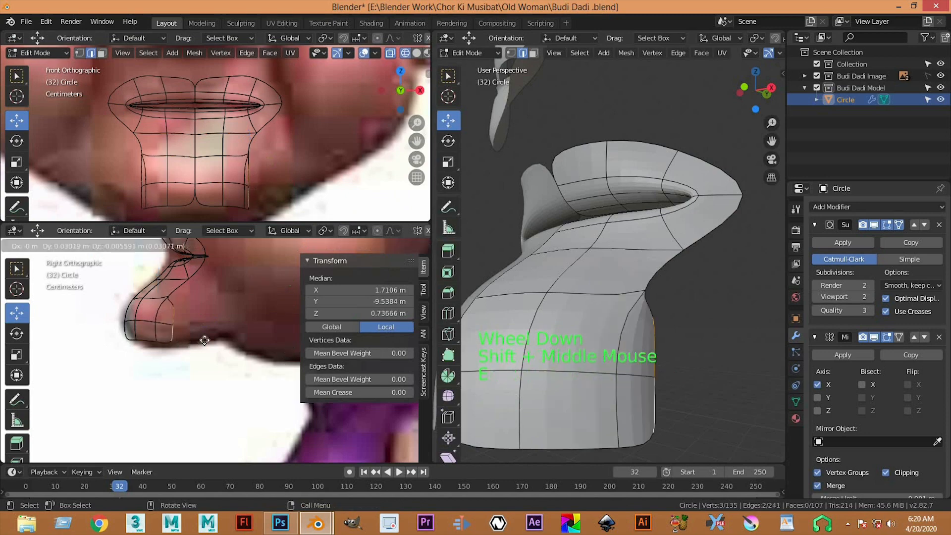
key(e)
click(222, 297)
drag(307, 182, 324, 181)
Extrude the chin's side edges farther back along the jaw and move them 0.0373 m outward along X
scroll(664, 332, down, 4)
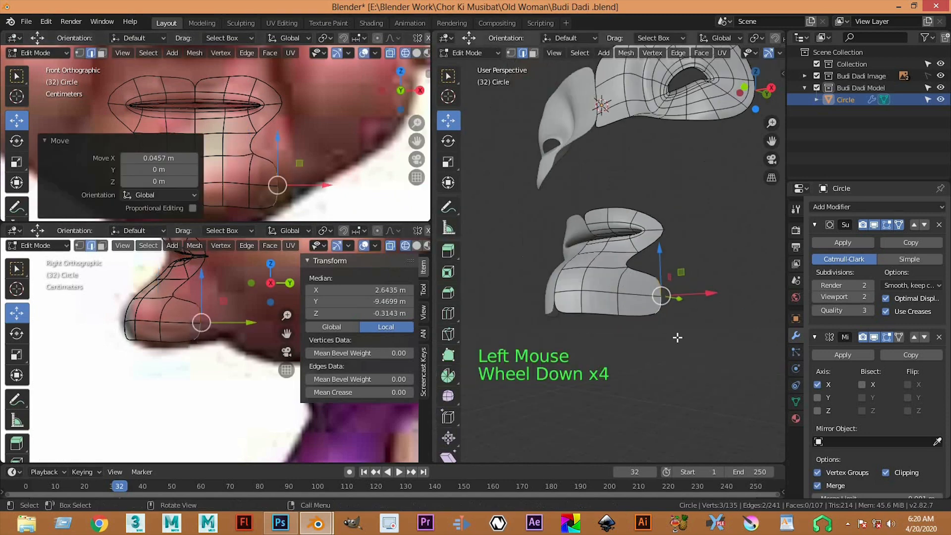
middle_drag(675, 333, 619, 332)
shift+middle_drag(232, 330, 185, 355)
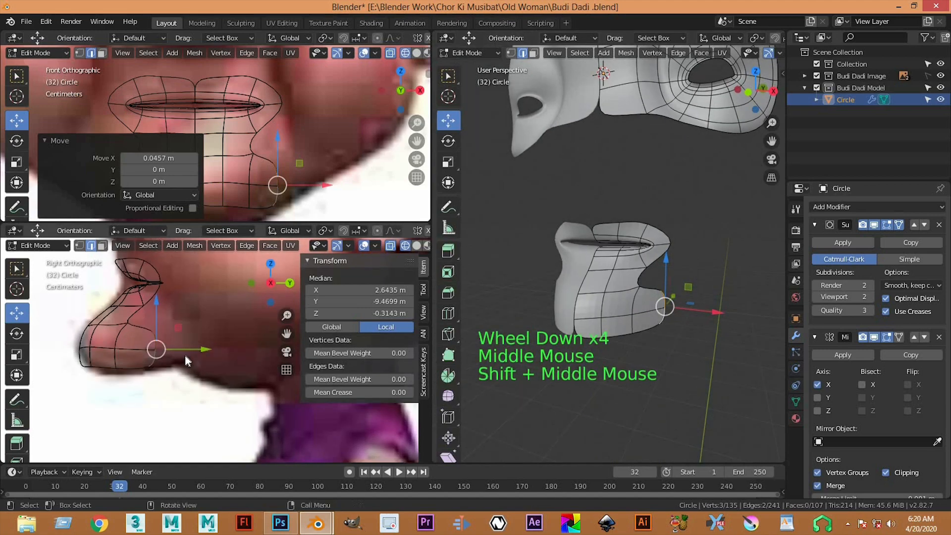
key(e)
click(313, 190)
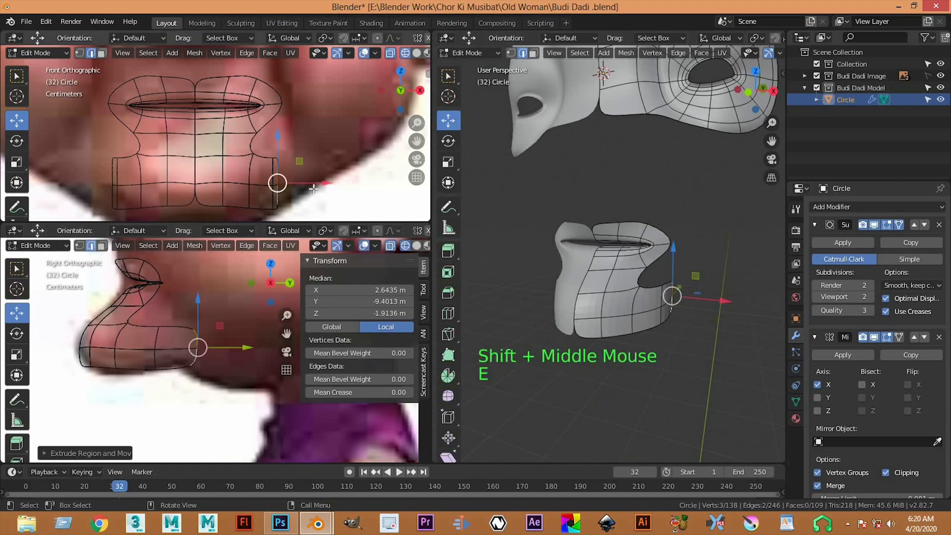
click(352, 186)
shift+middle_drag(308, 211, 301, 186)
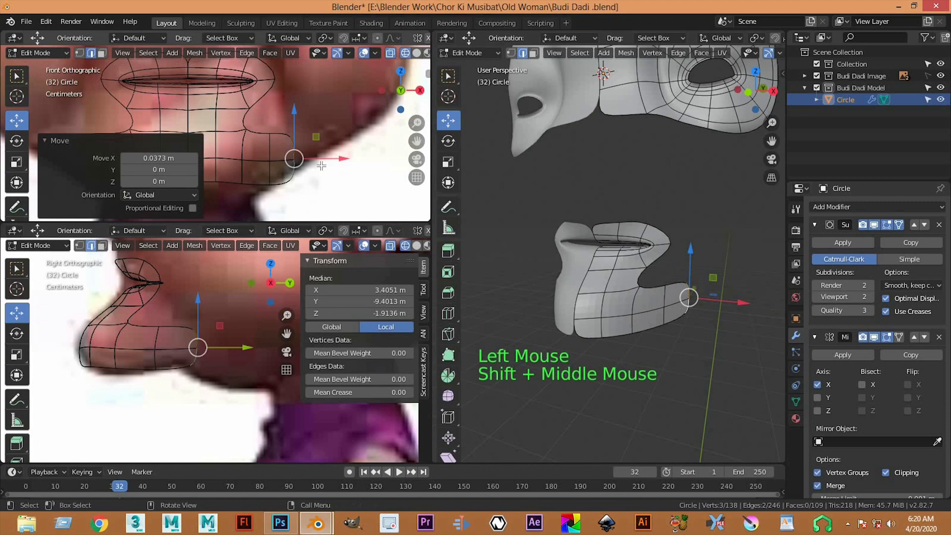
Raise the end vertices of the jaw strip individually along Z to match the reference jawline, moving the top vertex by 0.0158 m
key(1)
click(288, 188)
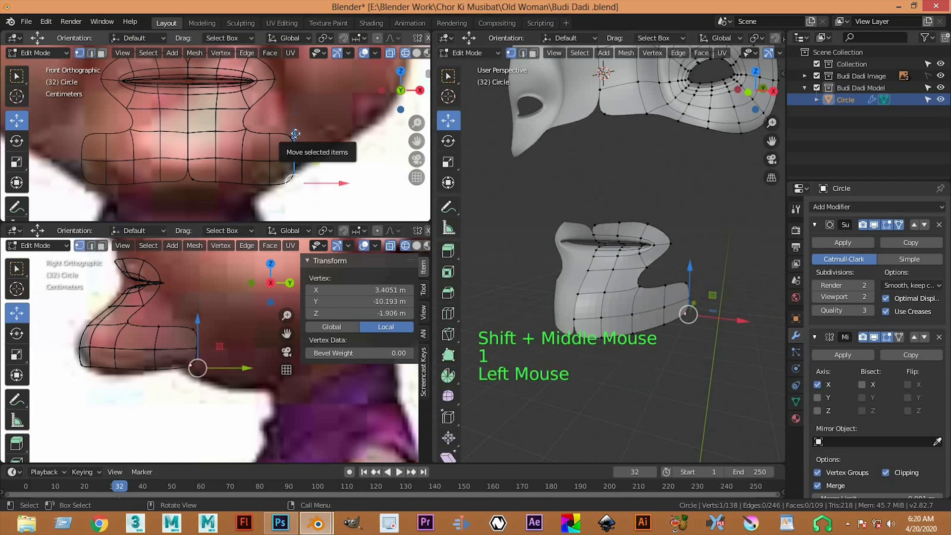
drag(295, 138, 298, 113)
click(336, 143)
click(294, 152)
drag(296, 115, 289, 88)
click(290, 134)
drag(193, 305, 193, 305)
Examine the shape of the chin and jaw strip from another angle in the perspective view
scroll(193, 305, down, 3)
scroll(194, 305, up, 3)
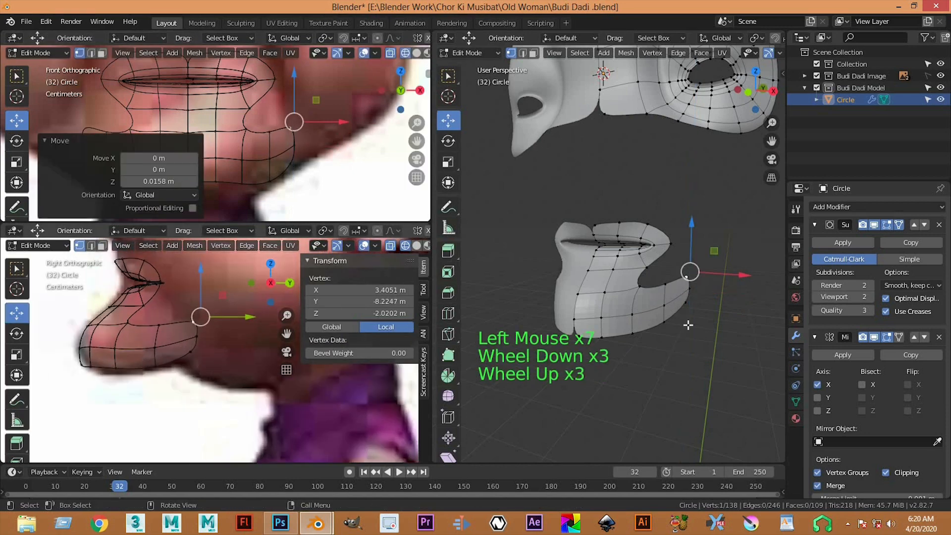
scroll(685, 325, down, 2)
middle_drag(685, 325, 485, 315)
scroll(510, 314, up, 1)
scroll(483, 313, up, 1)
scroll(174, 338, down, 2)
scroll(174, 338, up, 3)
Select the two end edges of the jaw strip, extrude them backward and move them 0.0615 m outward along X
shift+scroll(174, 338, up, 1)
shift+middle_drag(174, 338, 192, 372)
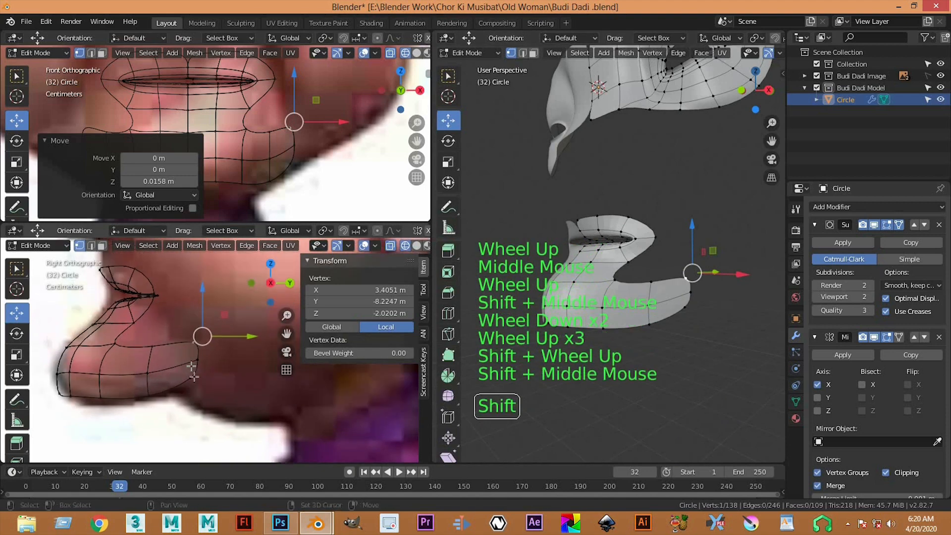
key(2)
click(197, 372)
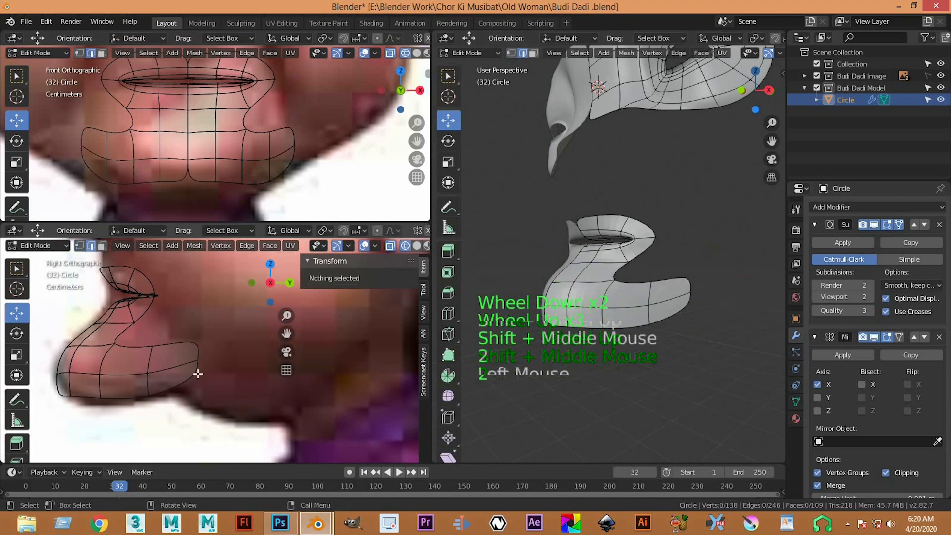
shift+click(211, 377)
shift+middle_drag(168, 399, 166, 350)
scroll(165, 350, down, 3)
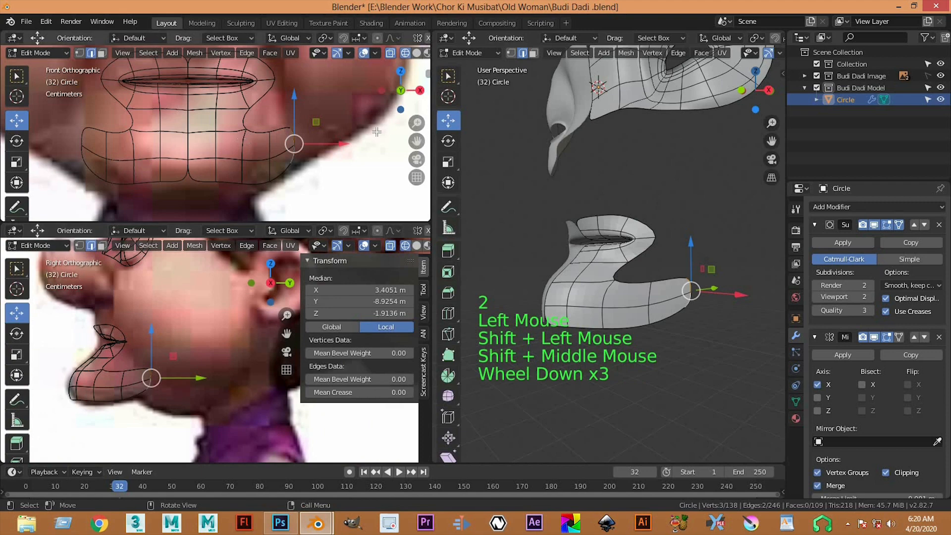
shift+middle_drag(304, 177, 274, 199)
key(e)
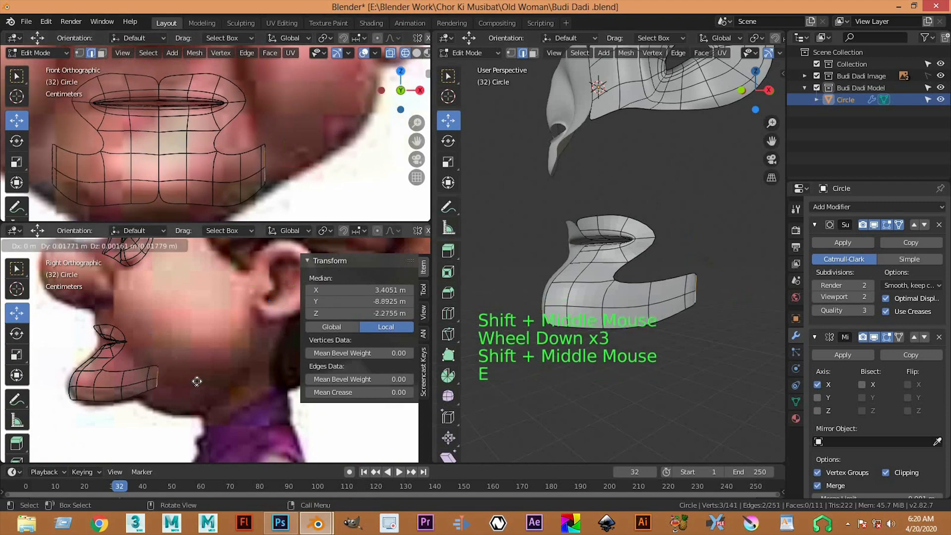
click(197, 380)
drag(307, 159, 346, 160)
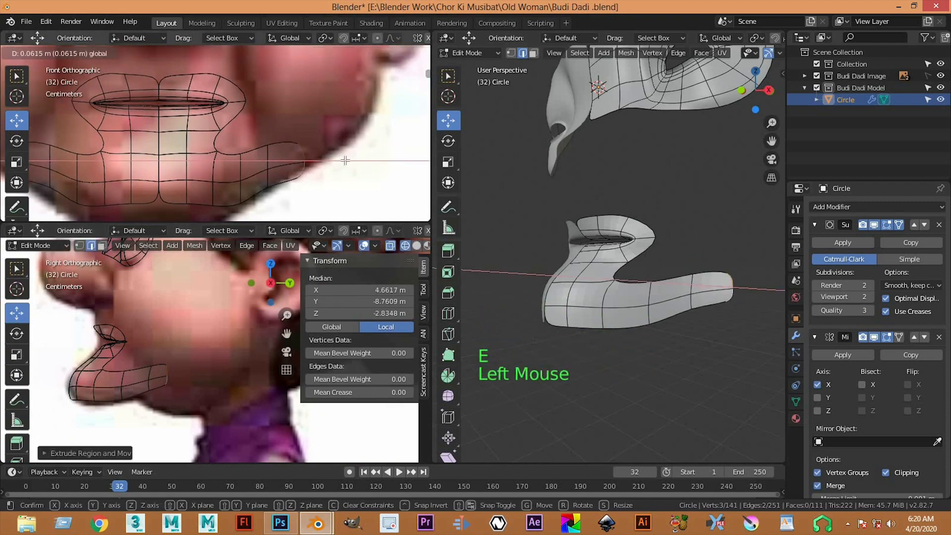
Extrude the jaw strip's end edges toward the ear, raise them along Z and align them with the jawline in the front view
shift+middle_drag(212, 378, 101, 403)
key(e)
click(101, 402)
drag(101, 400, 201, 377)
drag(123, 351, 122, 328)
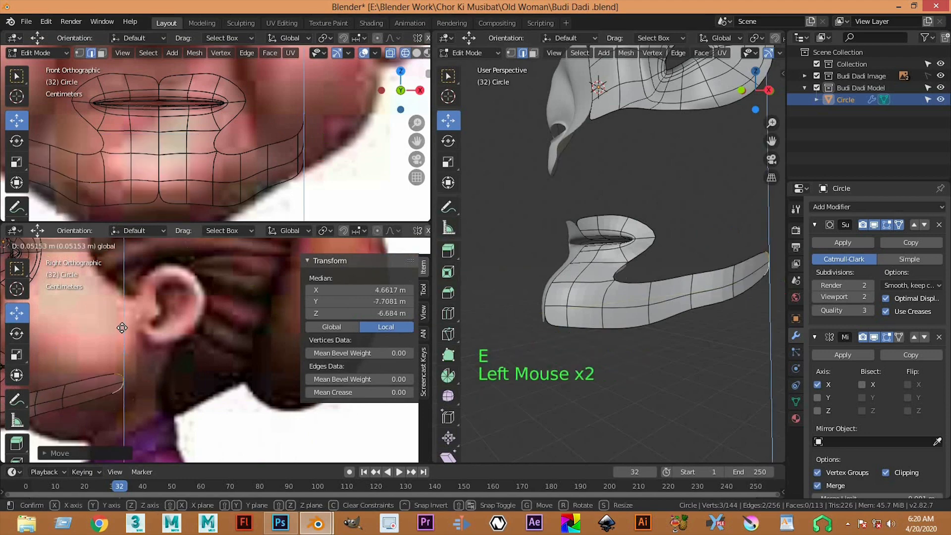
drag(109, 362, 109, 363)
shift+middle_drag(109, 363, 183, 345)
scroll(329, 132, down, 1)
shift+middle_drag(312, 151, 222, 201)
drag(250, 174, 257, 129)
Extrude another jaw segment below the ear, moving its end edges 0.0201 m outward along X and 0.0358 m up along Z
shift+middle_drag(181, 345, 141, 397)
key(e)
right_click(179, 386)
drag(207, 383, 223, 380)
drag(246, 181, 249, 177)
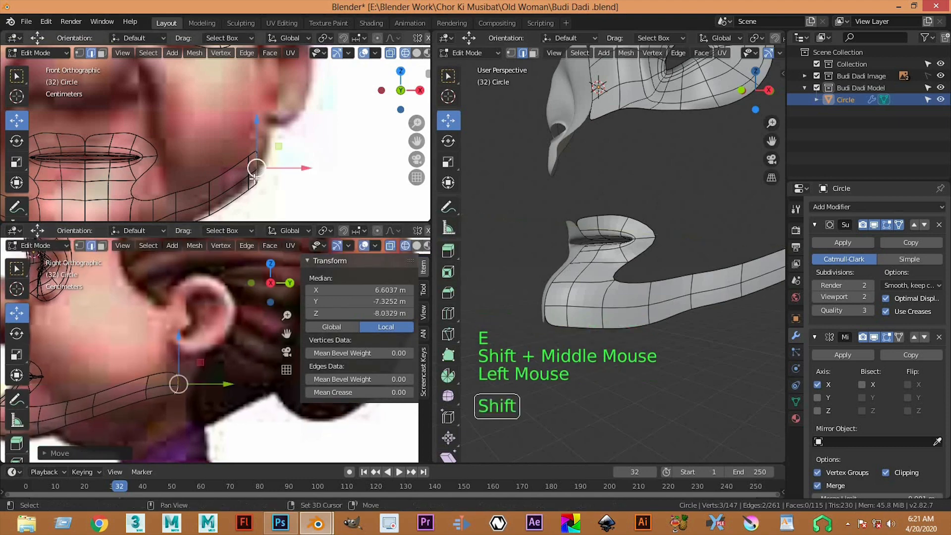
shift+middle_drag(257, 165, 253, 182)
drag(294, 184, 307, 185)
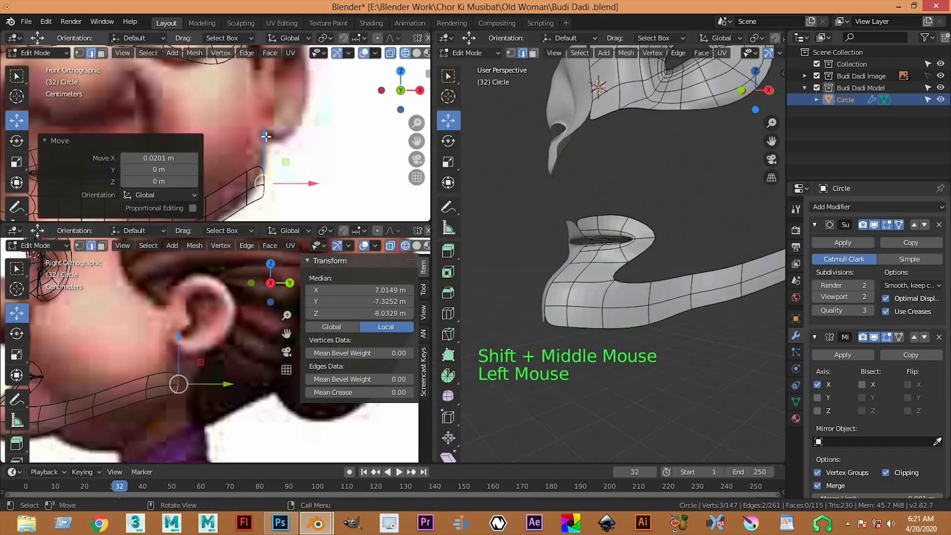
drag(266, 136, 266, 123)
scroll(191, 378, down, 3)
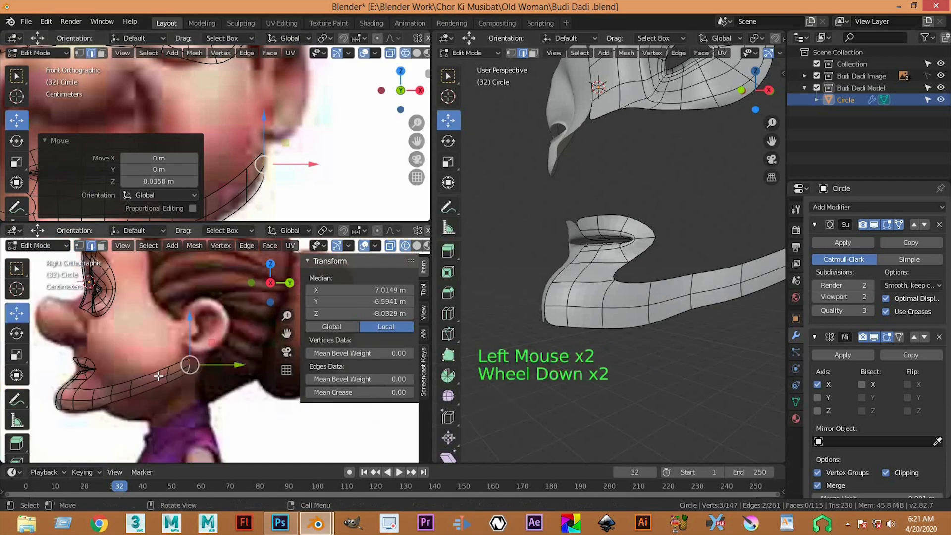
Select the top edge at the rear end of the jaw strip and extrude it upward in front of the ear
shift+middle_drag(612, 303, 624, 262)
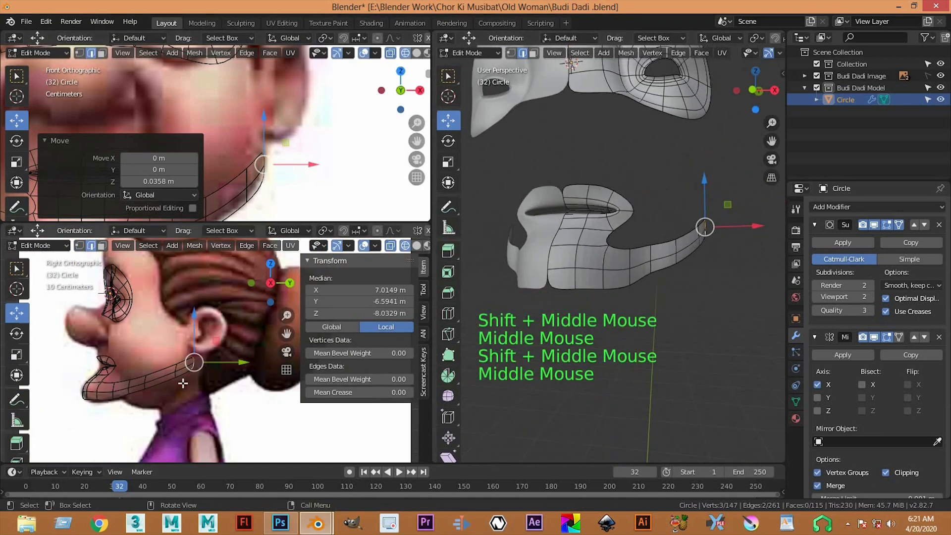
scroll(182, 383, up, 2)
click(169, 369)
shift+middle_drag(170, 322, 171, 391)
key(e)
click(252, 156)
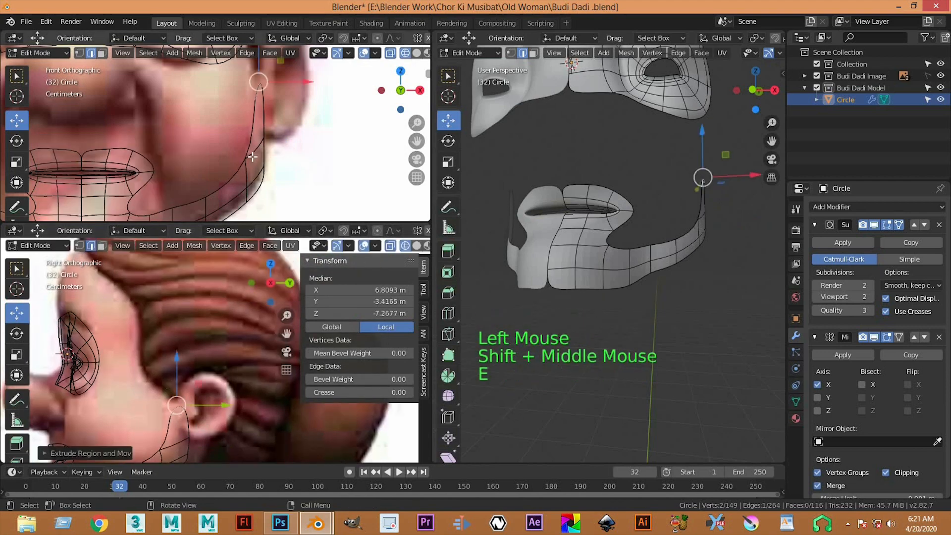
Extrude the side strip's top edge upward in front of the ear and move it 0.00671 m inward along X
shift+middle_drag(259, 148, 230, 211)
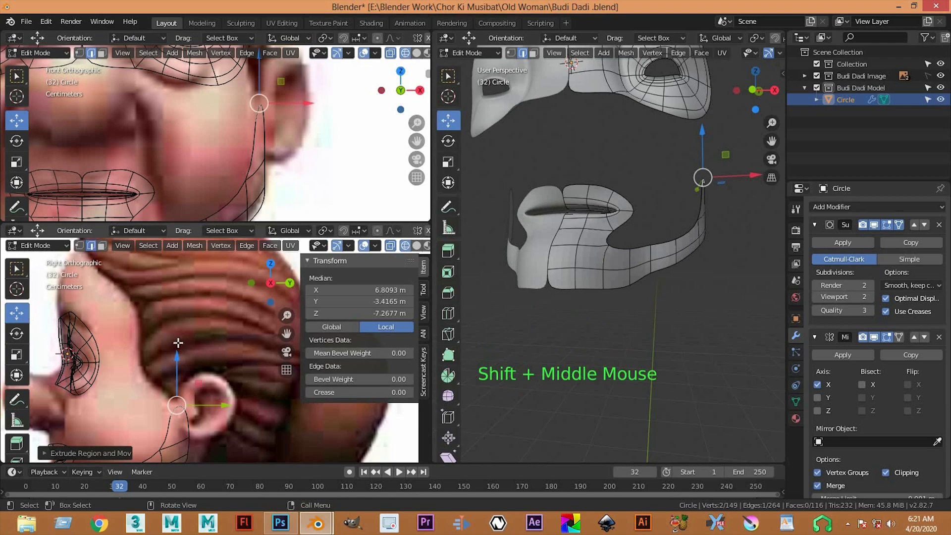
shift+middle_drag(184, 420, 191, 460)
key(e)
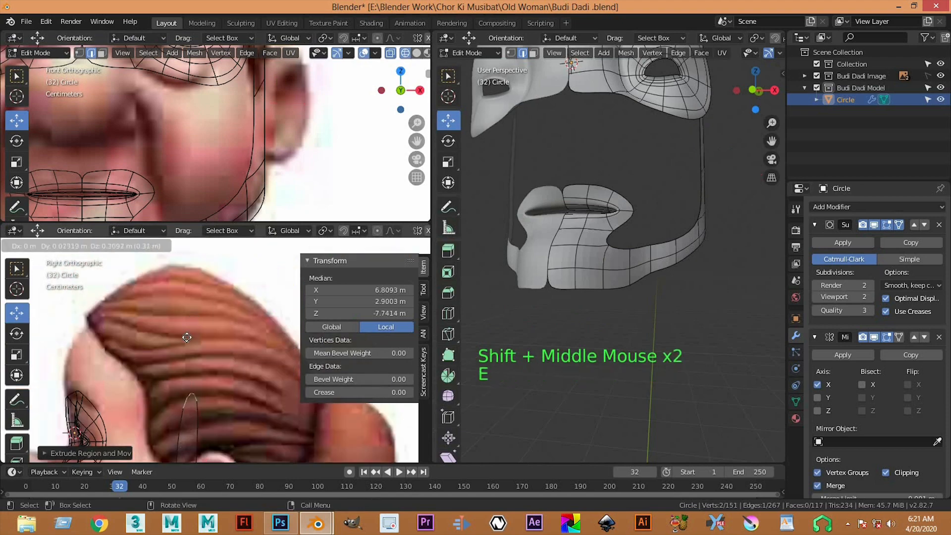
click(187, 343)
shift+scroll(285, 104, up, 1)
shift+middle_drag(285, 104, 281, 216)
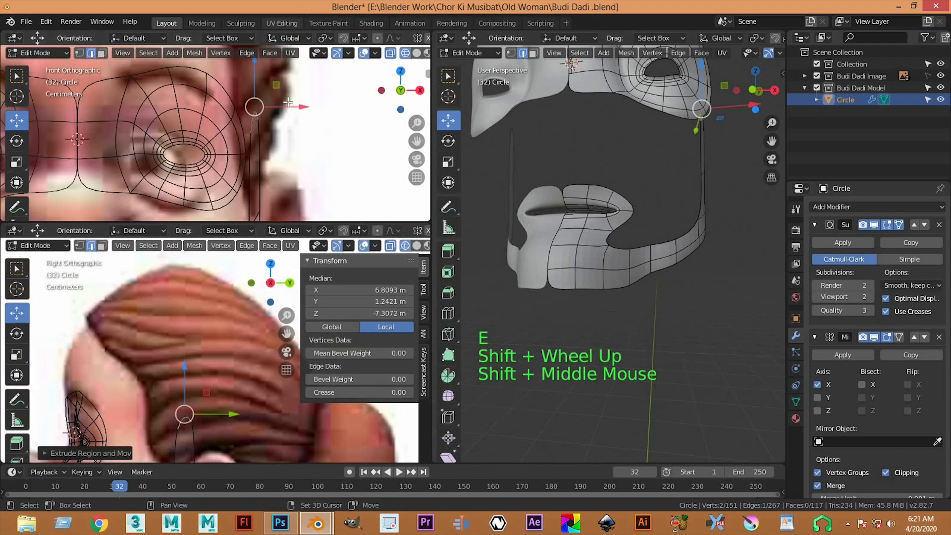
drag(294, 109, 291, 108)
Extrude another segment of the side strip up above the ear and raise its end edge to temple height
scroll(180, 314, down, 7)
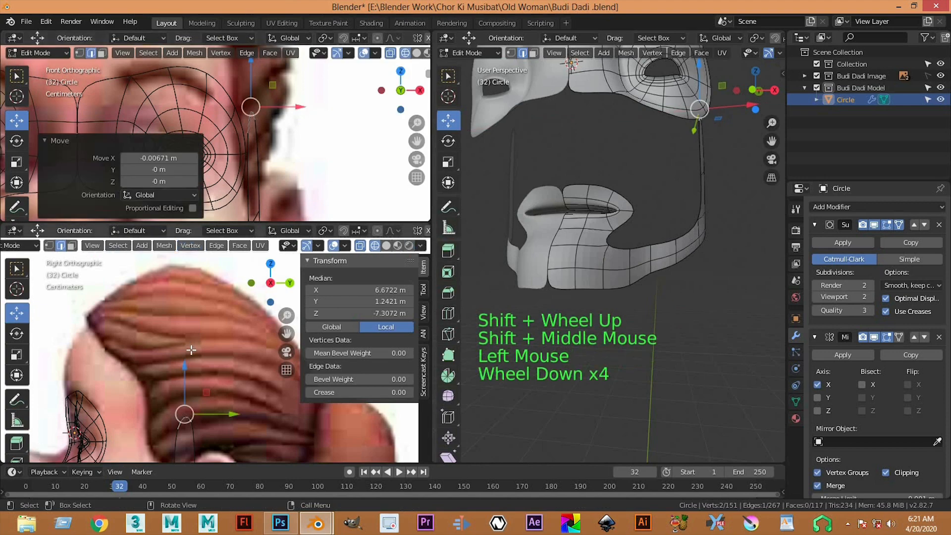
shift+middle_drag(180, 314, 179, 303)
scroll(179, 303, up, 4)
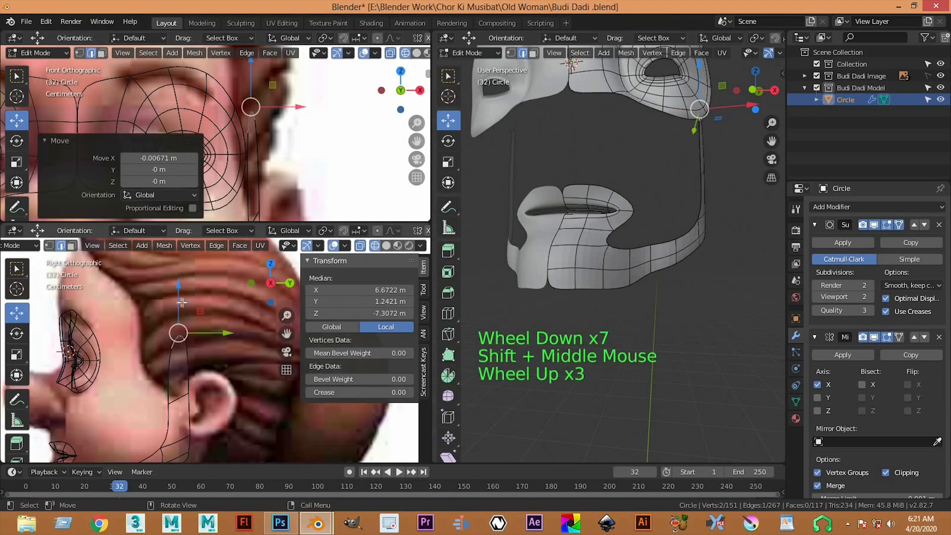
key(e)
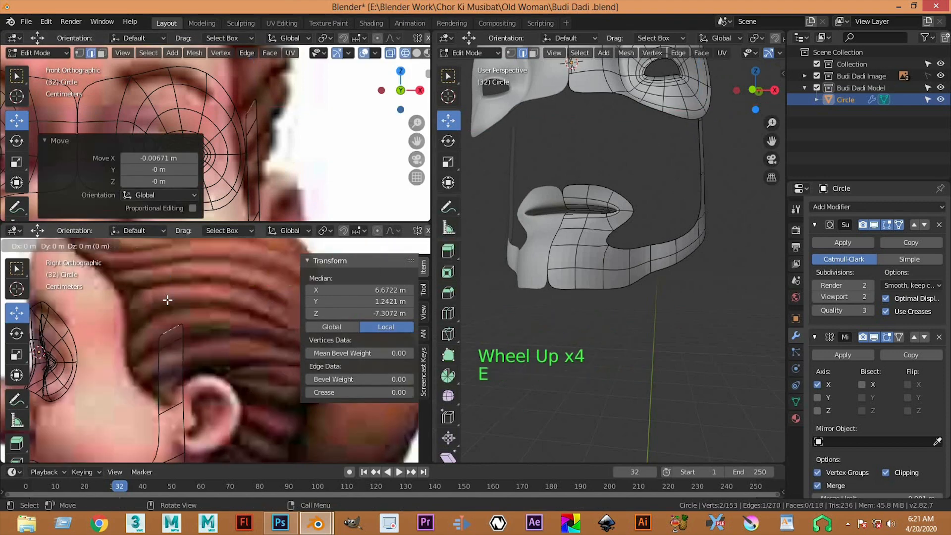
click(171, 297)
shift+middle_drag(173, 289, 202, 308)
drag(202, 308, 201, 265)
Bridge the side strip's two upper front edges to the two outer edges of the eye-socket mesh
click(192, 350)
shift+click(189, 397)
shift+click(113, 391)
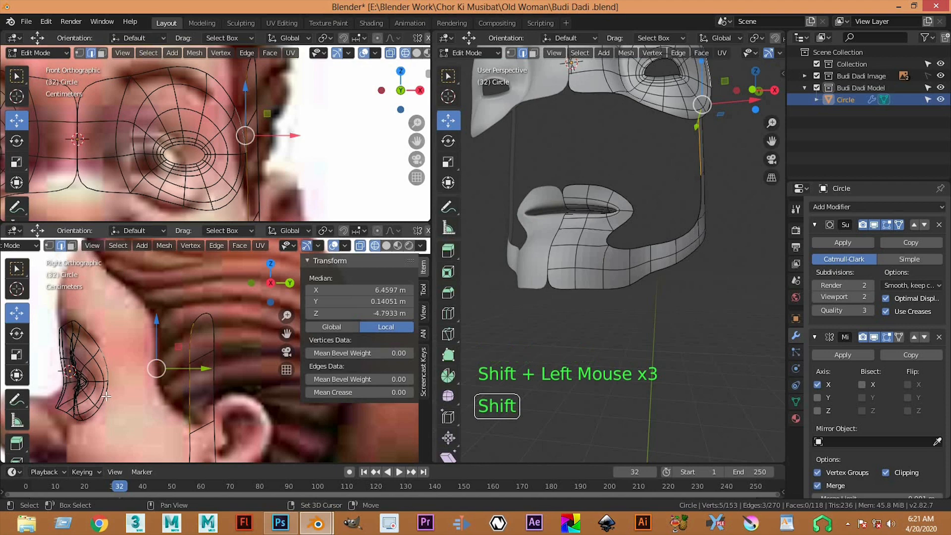
shift+click(148, 348)
right_click(147, 314)
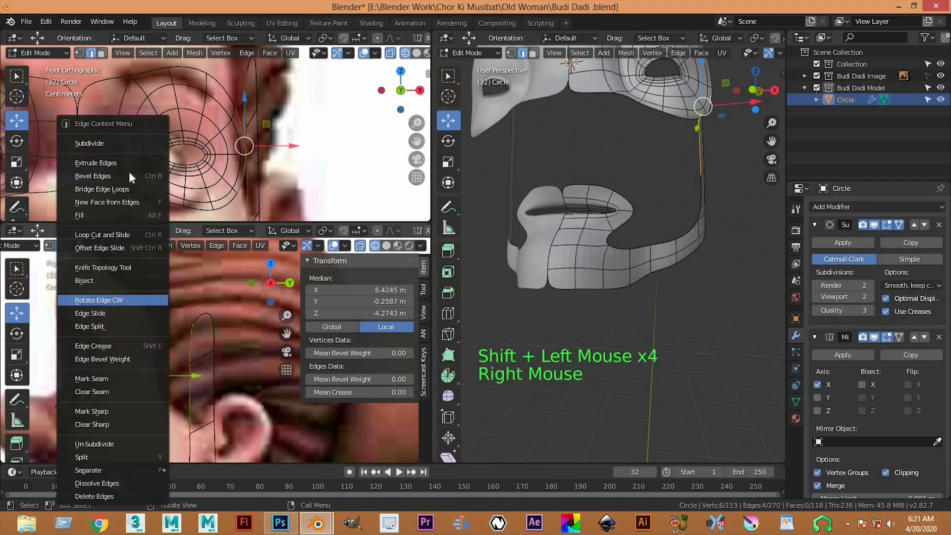
click(108, 187)
Move a vertex on the seam between the eye socket and the new temple faces inward along X
scroll(619, 223, down, 2)
middle_drag(618, 223, 654, 322)
scroll(657, 228, down, 4)
shift+scroll(689, 229, up, 1)
click(652, 319)
scroll(650, 276, up, 1)
middle_drag(650, 275, 681, 280)
middle_drag(624, 264, 654, 259)
scroll(647, 261, up, 1)
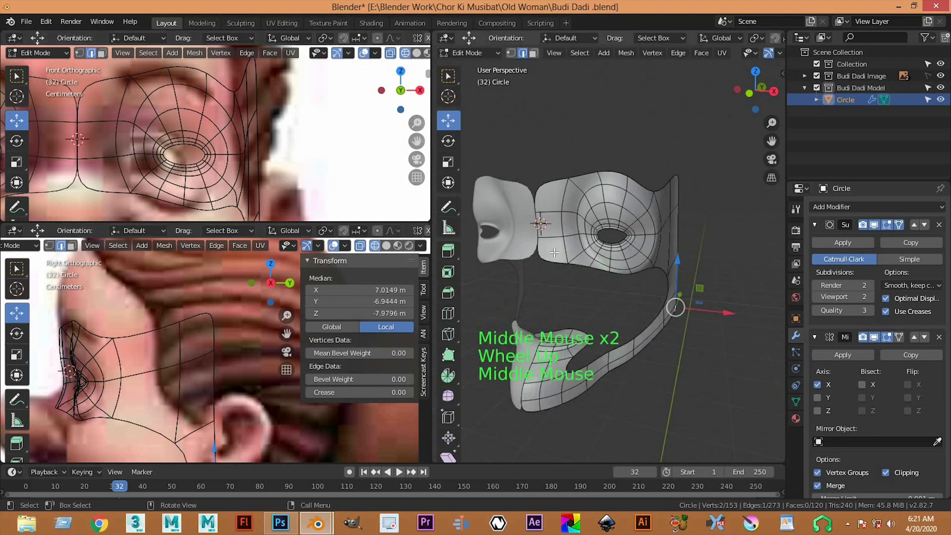
key(1)
click(656, 241)
scroll(657, 241, up, 2)
middle_drag(657, 241, 712, 288)
scroll(712, 288, up, 1)
drag(715, 282, 688, 285)
Select a neighbouring vertex on the eye socket's outer seam and shift it inward to smooth the temple
click(647, 280)
middle_drag(653, 273, 678, 311)
scroll(713, 315, up, 1)
scroll(705, 311, down, 2)
click(632, 267)
scroll(632, 268, up, 1)
drag(671, 307, 649, 296)
Move the middle vertex of the eye socket's outer edge backward toward the side strip
click(611, 292)
scroll(649, 296, down, 2)
middle_drag(703, 279, 780, 257)
scroll(525, 255, down, 2)
middle_drag(525, 255, 583, 241)
scroll(629, 251, up, 2)
scroll(578, 264, up, 1)
click(578, 258)
drag(609, 244, 642, 248)
scroll(696, 225, down, 5)
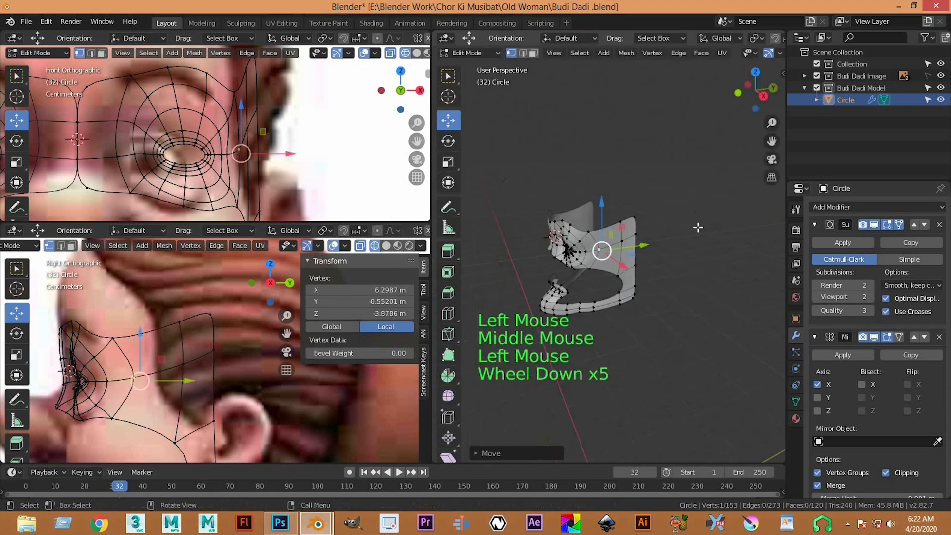
Bridge the cheekbone edge below the eye's outer corner to the facing upper edge of the jaw strip
middle_drag(697, 225, 766, 248)
scroll(565, 276, up, 3)
middle_drag(587, 250, 501, 283)
shift+middle_drag(596, 337, 639, 282)
shift+middle_drag(639, 287, 680, 250)
shift+middle_drag(129, 383, 148, 277)
shift+middle_drag(168, 354, 177, 386)
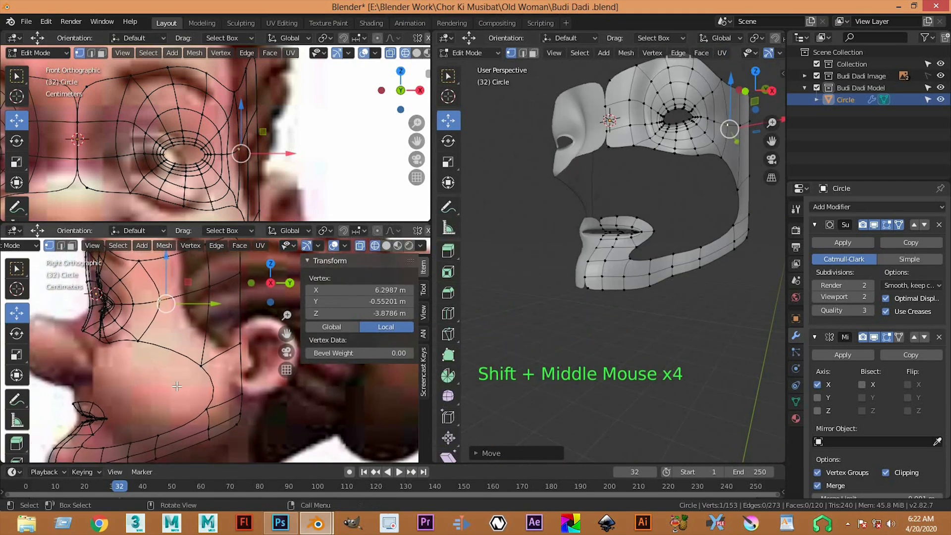
key(3)
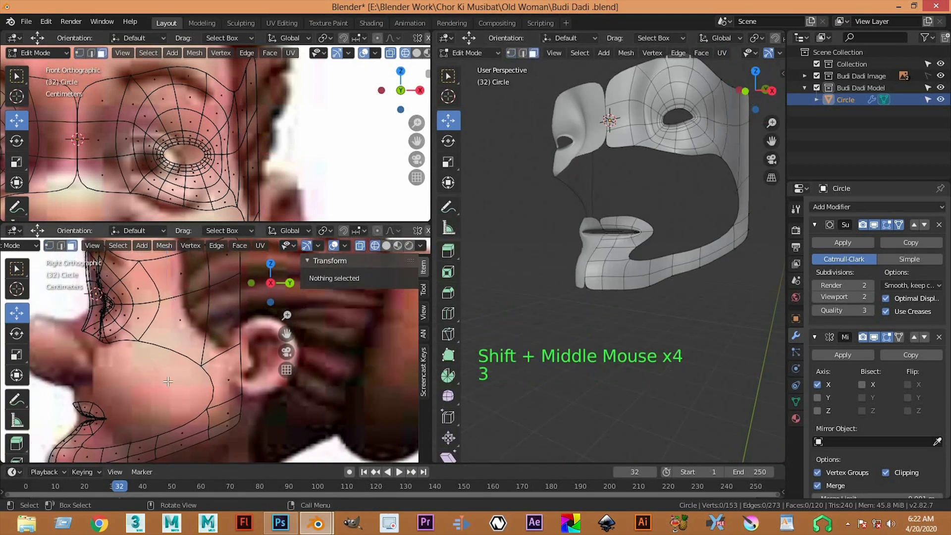
key(2)
click(174, 356)
shift+click(184, 411)
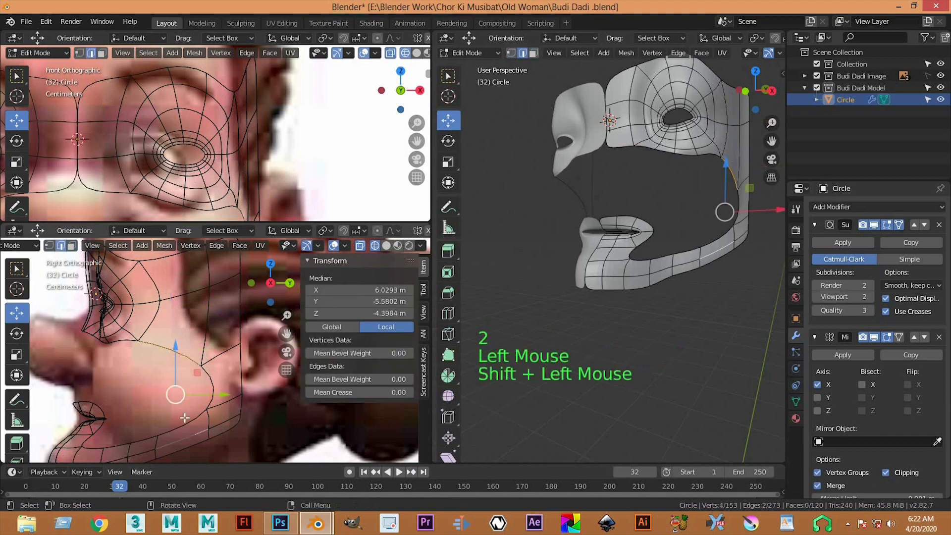
key(ctrl+z)
shift+click(193, 321)
right_click(192, 321)
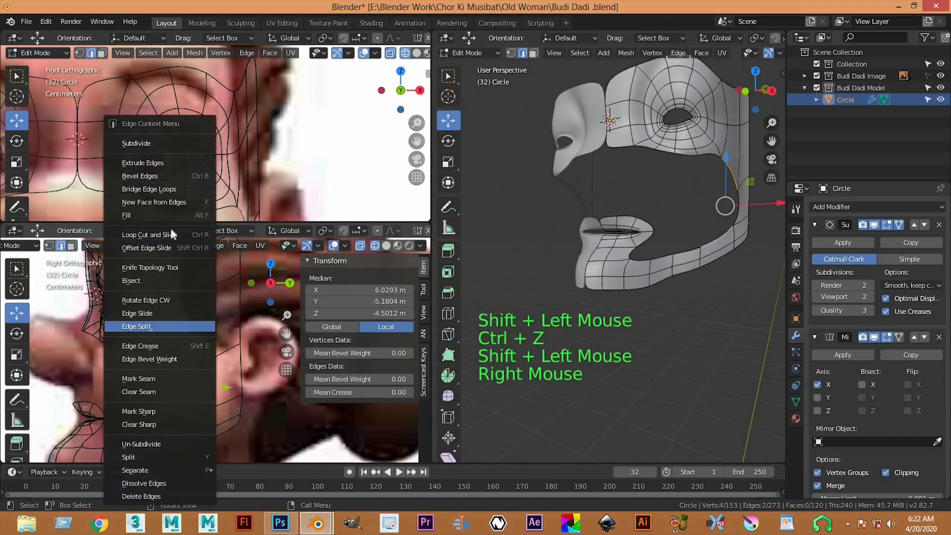
click(174, 190)
Add a horizontal loop cut across the new cheek face and the adjoining side strip
scroll(643, 272, down, 2)
middle_drag(643, 297, 675, 322)
click(688, 215)
key(ctrl+r)
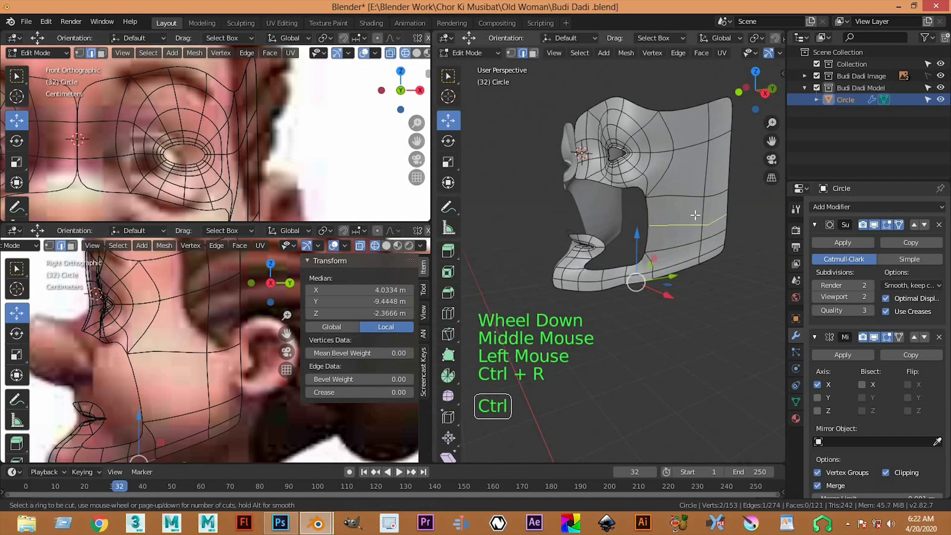
click(647, 283)
middle_drag(648, 283, 653, 261)
scroll(673, 275, up, 2)
scroll(676, 280, down, 1)
scroll(664, 268, up, 1)
scroll(191, 319, down, 1)
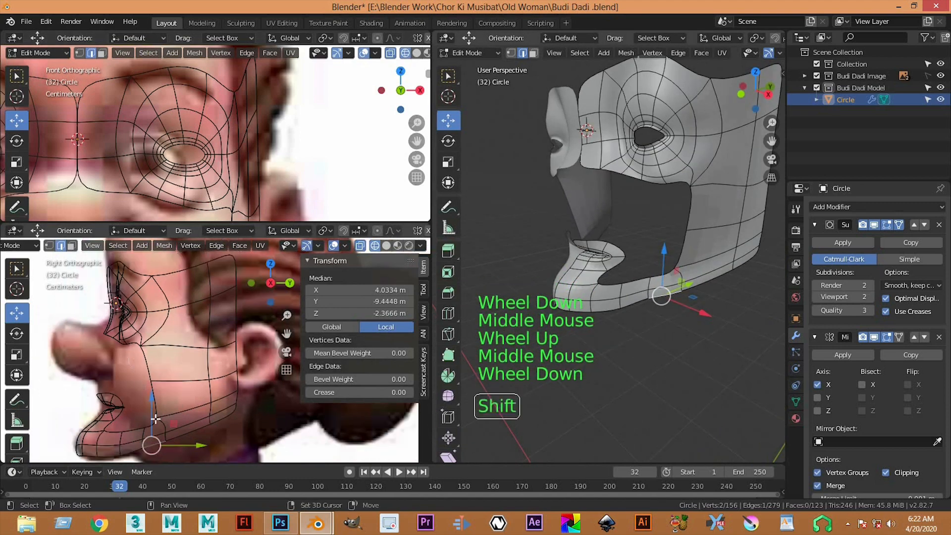
Extrude the bottom edge of the nose bridge forward and place it along the top of the nose in the side view
shift+middle_drag(156, 419, 180, 460)
shift+middle_drag(161, 265, 164, 232)
shift+scroll(104, 198, up, 1)
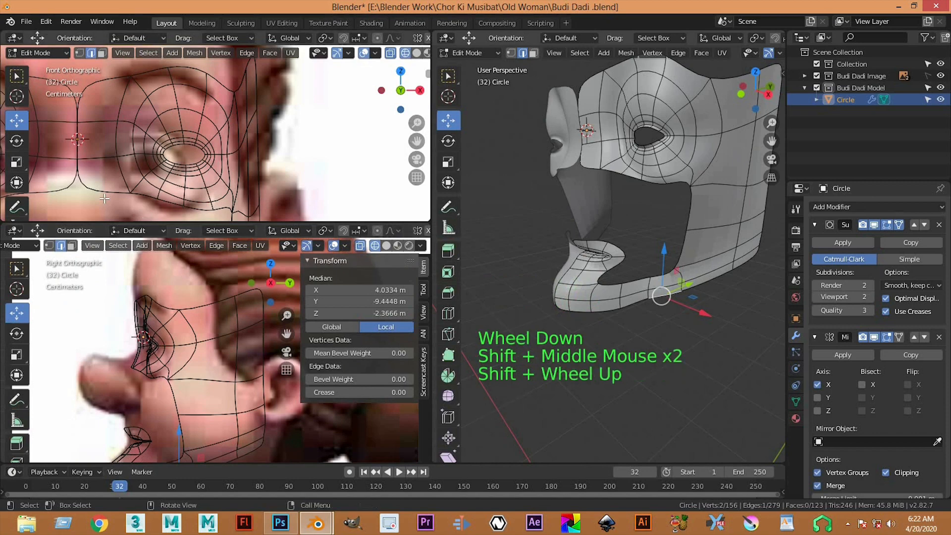
key(2)
click(93, 186)
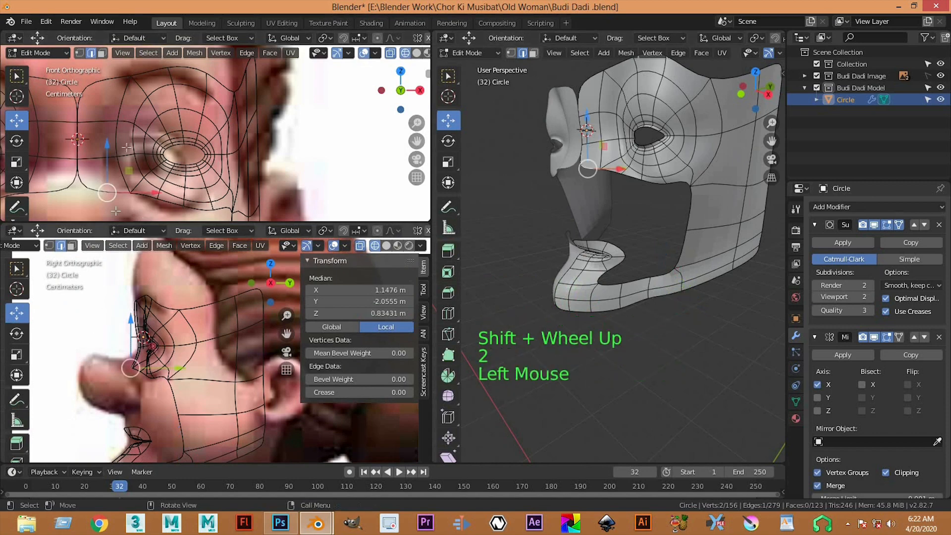
scroll(137, 176, down, 2)
drag(140, 175, 147, 182)
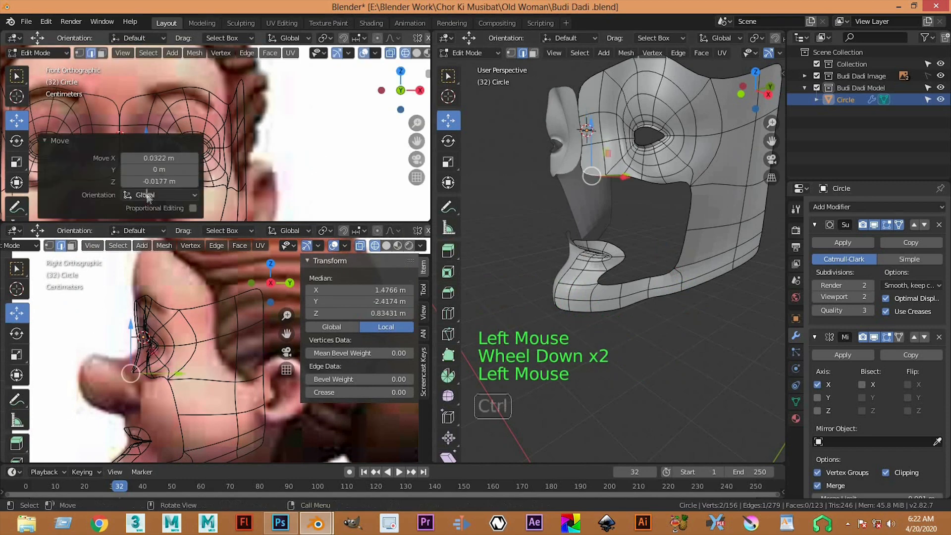
key(ctrl+z)
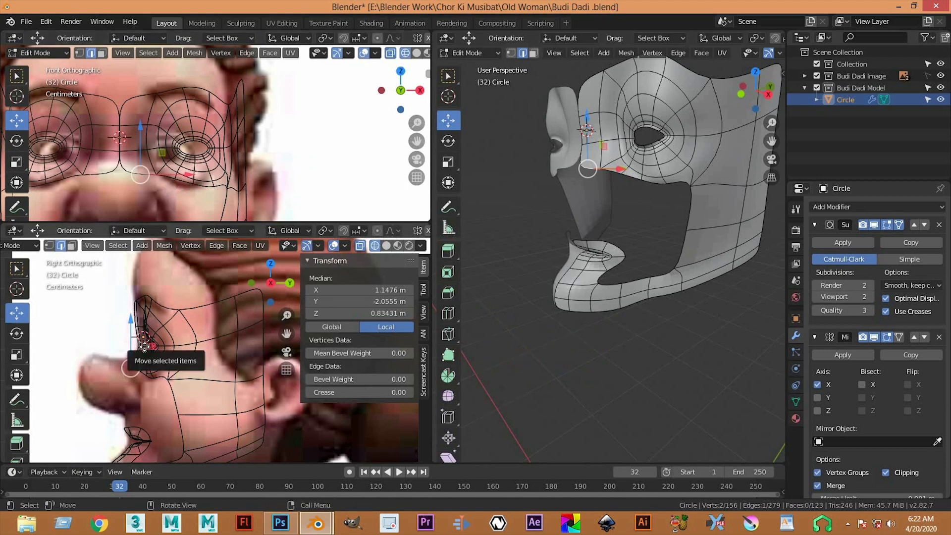
key(e)
click(131, 364)
scroll(118, 378, up, 2)
shift+middle_drag(94, 375, 123, 350)
drag(123, 350, 115, 344)
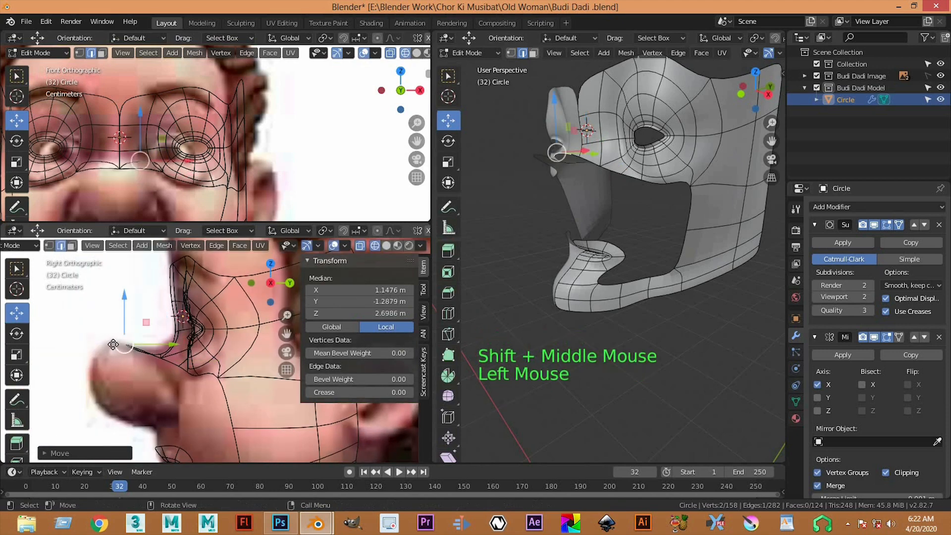
Extrude the edge in four more segments around the nose tip and back along its underside, following the side reference
key(e)
click(91, 356)
key(e)
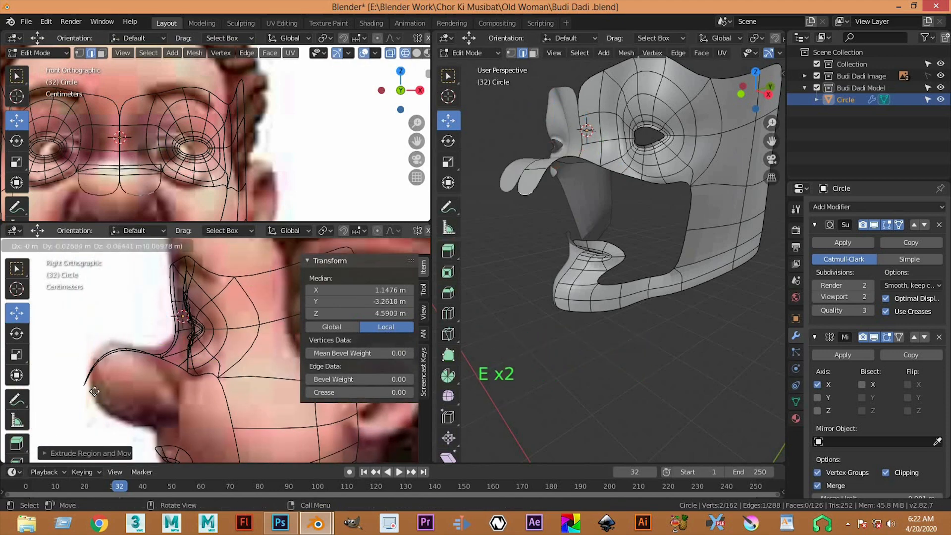
click(107, 387)
shift+middle_drag(107, 387, 90, 389)
key(e)
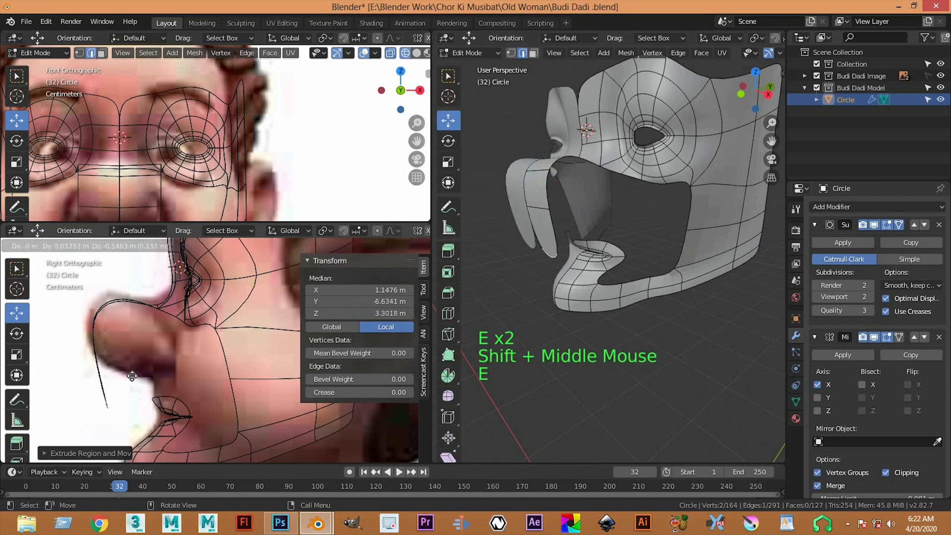
click(137, 372)
key(e)
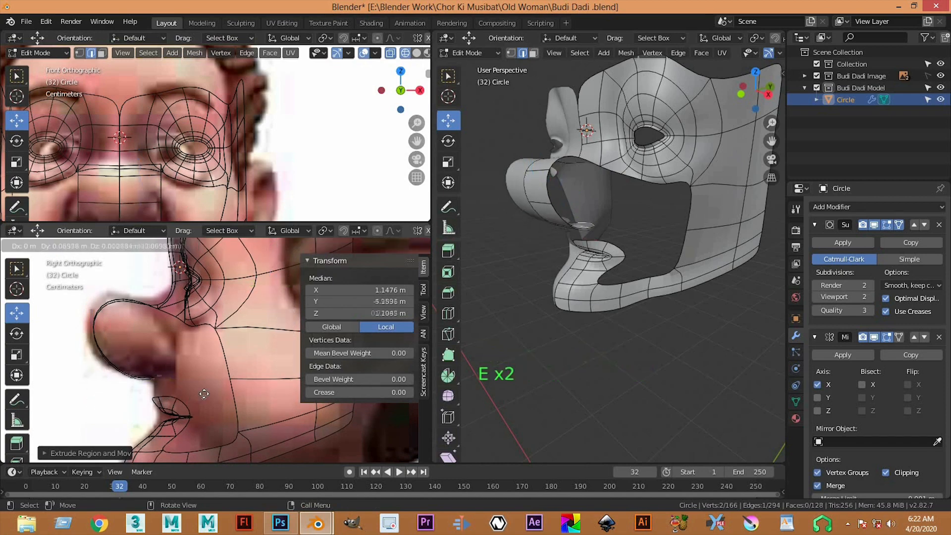
click(203, 393)
shift+middle_drag(204, 394, 213, 358)
Select three open side edges of the nose strip and shift them together to round the nose's side
middle_drag(619, 248, 587, 247)
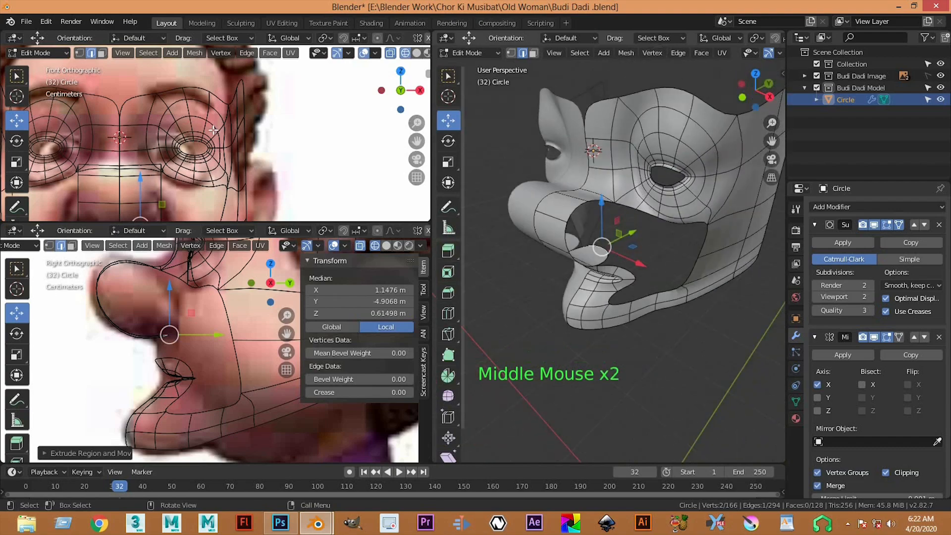
alt+click(578, 244)
click(573, 222)
shift+click(576, 210)
middle_drag(577, 210, 595, 249)
shift+scroll(582, 193, up, 3)
shift+click(615, 211)
mouse_move(597, 248)
mouse_down()
mouse_move(609, 245)
mouse_move(586, 235)
mouse_up()
middle_drag(586, 236, 654, 280)
scroll(665, 275, up, 1)
shift+middle_drag(236, 153, 263, 136)
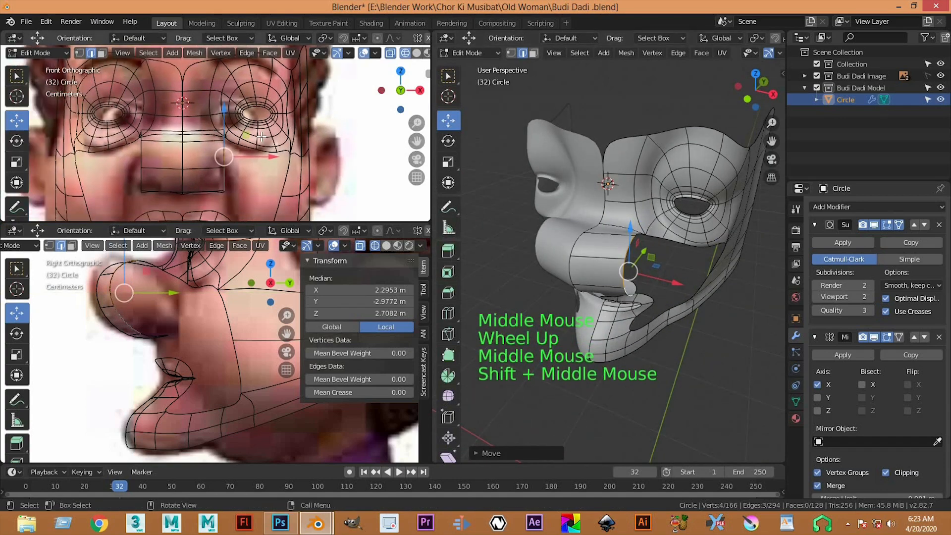
Move the nose-root vertex about 0.05 m inward and slightly up, and adjust the vertex above it near the inner eye
key(1)
middle_drag(634, 241, 646, 317)
click(648, 321)
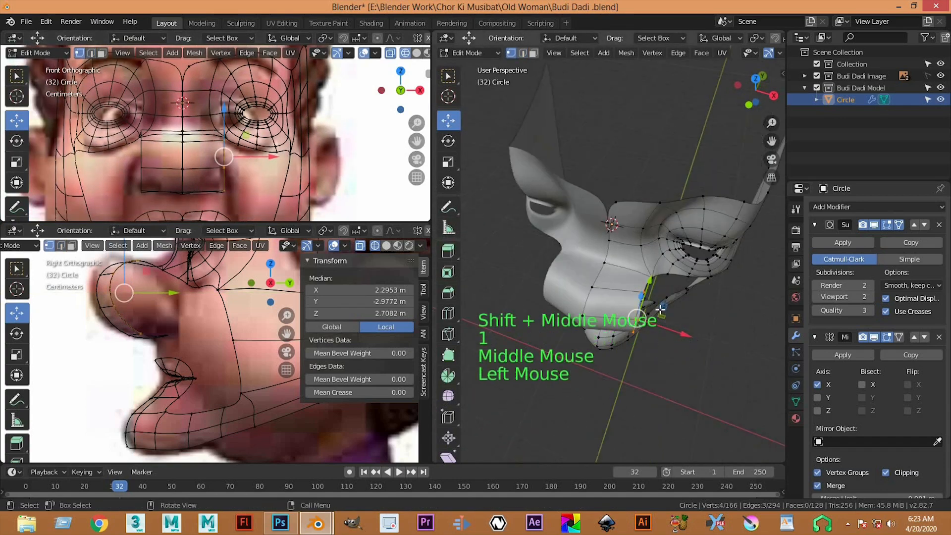
click(643, 291)
scroll(229, 90, up, 1)
shift+middle_drag(228, 91, 225, 121)
mouse_move(218, 167)
mouse_down()
mouse_move(244, 173)
mouse_move(221, 167)
mouse_up()
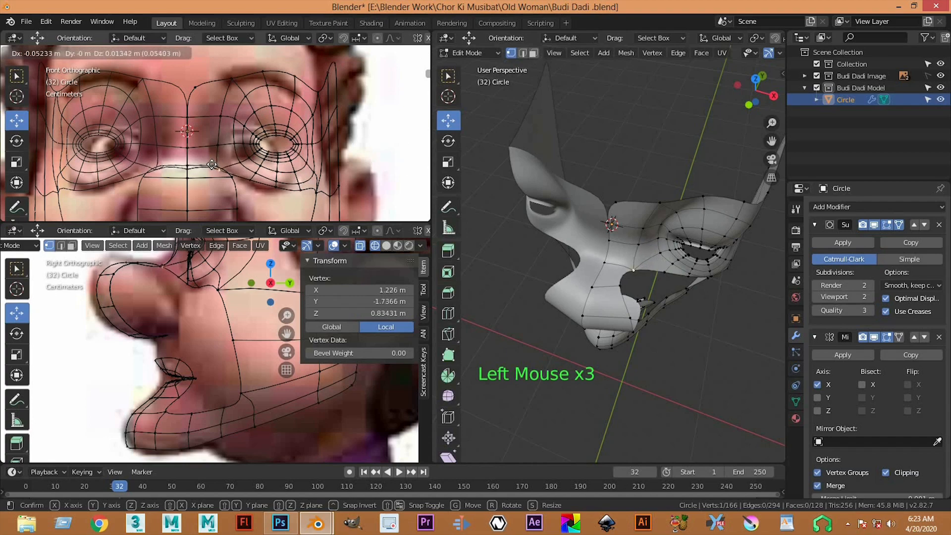
click(223, 146)
drag(245, 148, 216, 121)
click(222, 117)
Select two upper vertices on the nose's open side and move them inward along X to about 1.69 m
middle_drag(476, 252, 523, 180)
scroll(647, 255, up, 1)
middle_drag(648, 255, 623, 247)
scroll(637, 232, up, 1)
click(623, 246)
shift+click(630, 298)
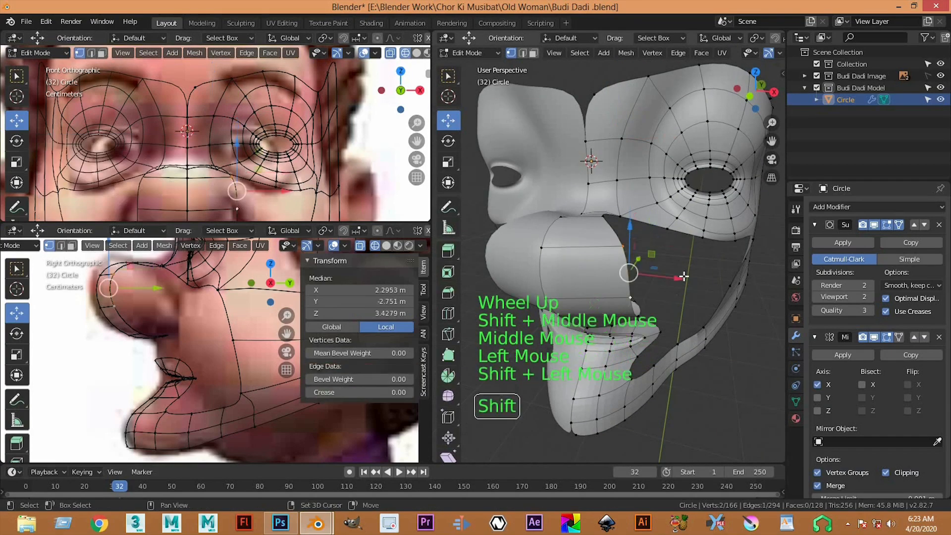
mouse_move(668, 280)
mouse_down()
mouse_move(645, 279)
mouse_move(654, 278)
mouse_up()
Select two vertices on the underside of the nose's open side and move them inward along X to about 1.54 m
shift+middle_drag(632, 233, 620, 139)
scroll(232, 146, down, 2)
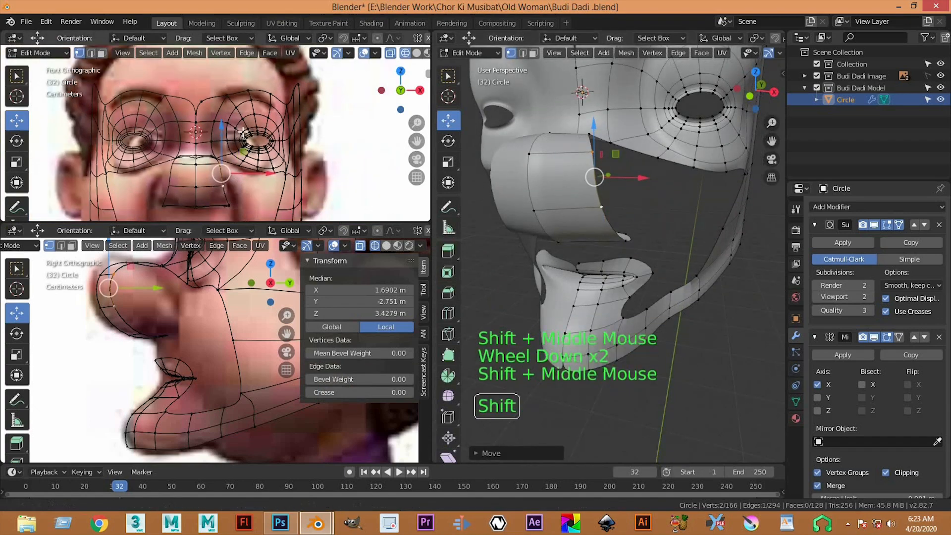
shift+middle_drag(233, 146, 239, 101)
scroll(605, 286, up, 2)
middle_drag(619, 246, 655, 205)
click(653, 176)
shift+click(643, 210)
drag(686, 199, 655, 196)
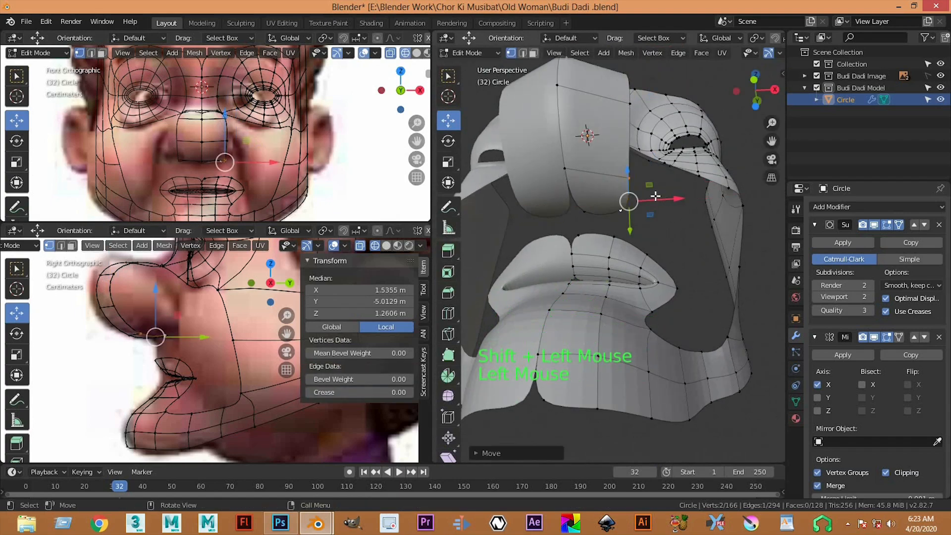
Bridge the nose's bottom edge to the facing top edge of the upper lip using Bridge Edge Loops
scroll(625, 199, down, 3)
middle_drag(626, 199, 535, 232)
scroll(535, 233, up, 1)
shift+middle_drag(178, 343, 174, 298)
scroll(624, 250, up, 1)
middle_drag(625, 250, 665, 237)
scroll(654, 225, up, 1)
scroll(582, 225, up, 1)
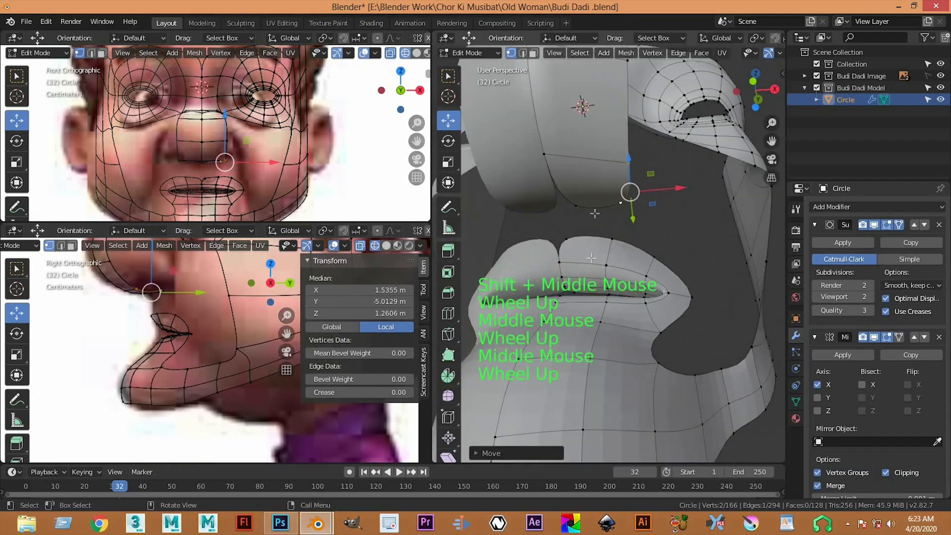
click(606, 231)
key(3)
click(596, 203)
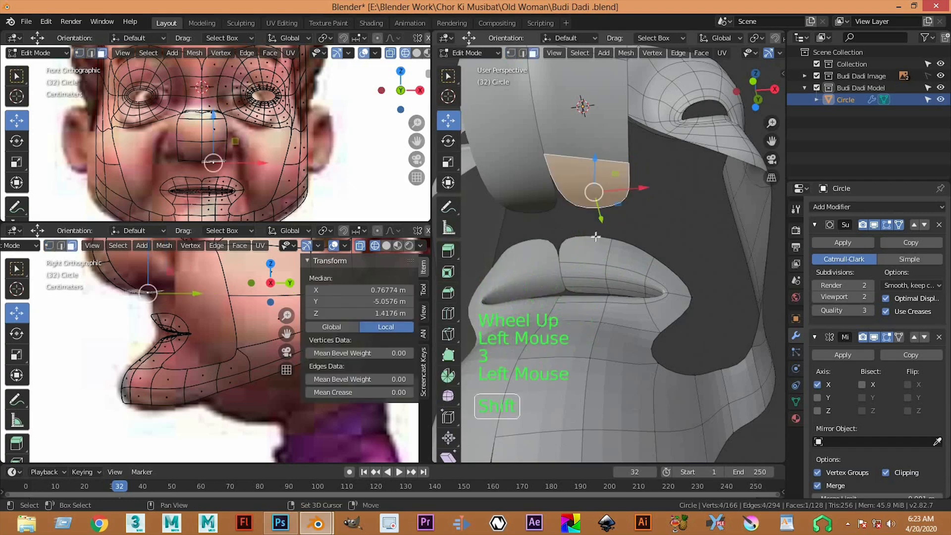
key(2)
click(631, 231)
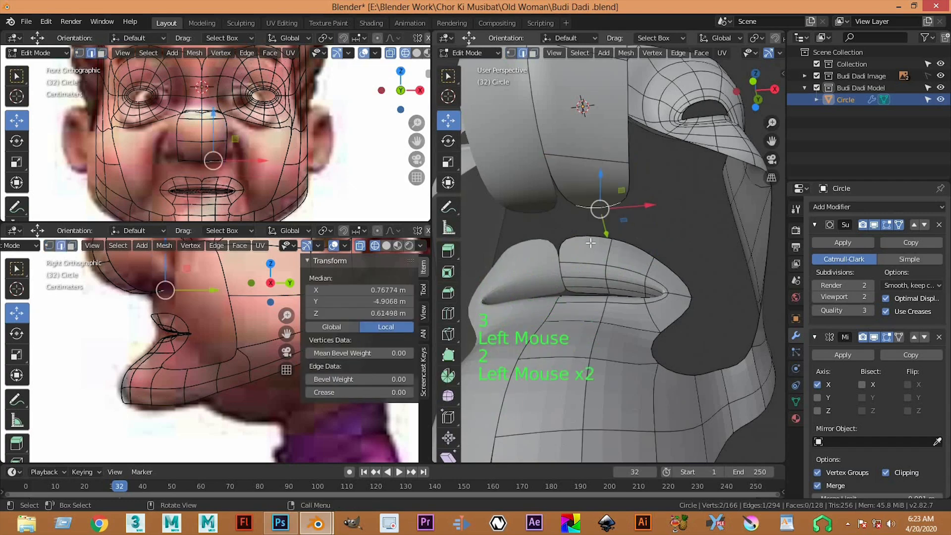
shift+click(601, 176)
right_click(603, 174)
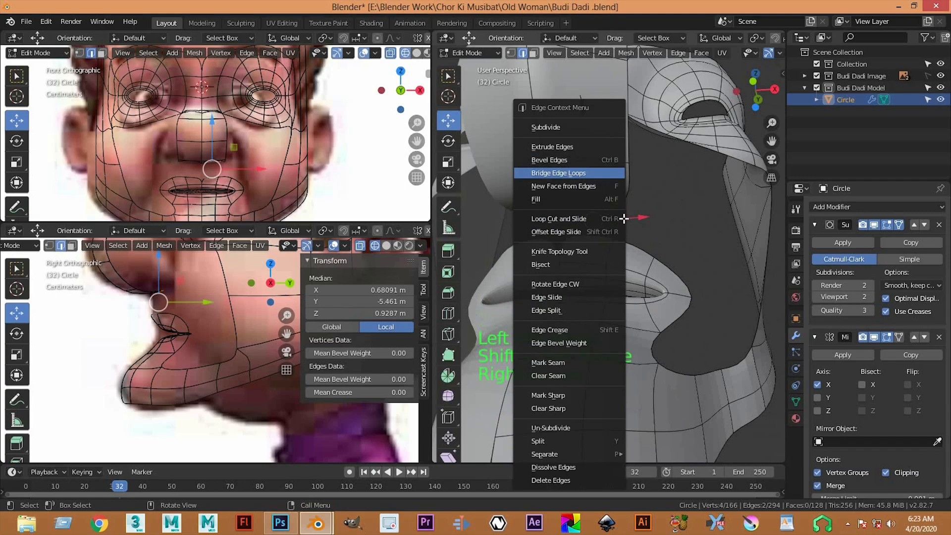
click(573, 175)
Examine the bridged strip between nose and upper lip and the nose's open side from several angles
scroll(569, 223, down, 2)
middle_drag(569, 223, 584, 257)
scroll(563, 279, down, 3)
scroll(563, 278, up, 1)
scroll(81, 364, down, 4)
scroll(82, 364, up, 2)
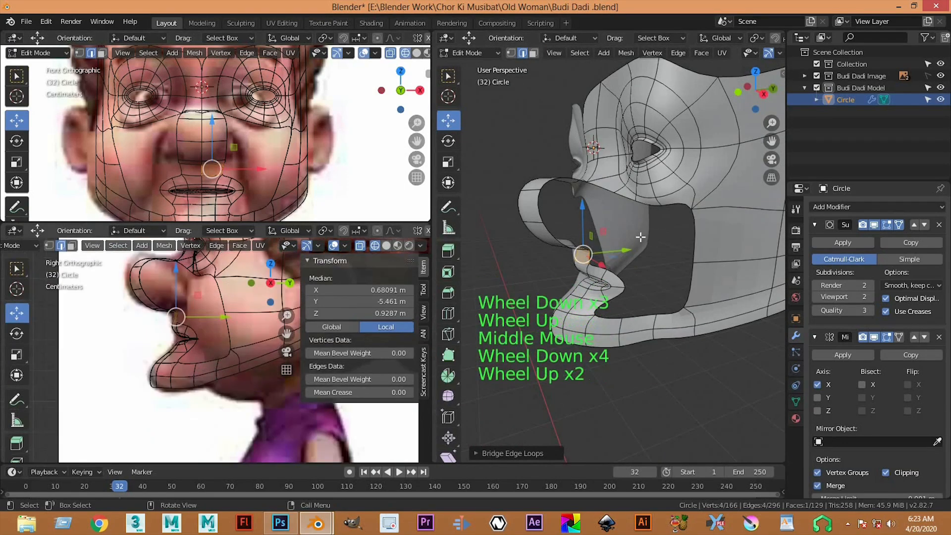
middle_drag(647, 250, 659, 242)
scroll(654, 245, down, 1)
scroll(653, 245, up, 1)
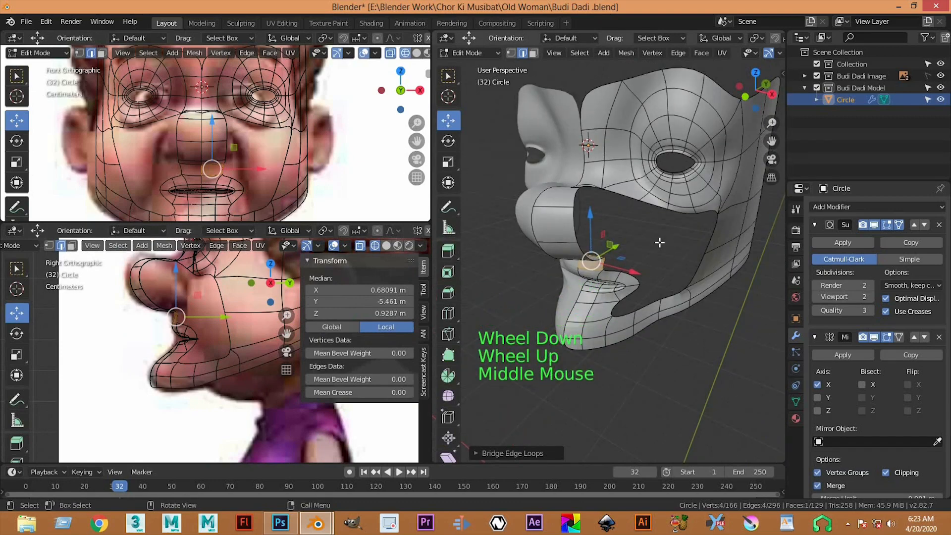
scroll(659, 242, up, 1)
middle_drag(659, 242, 543, 190)
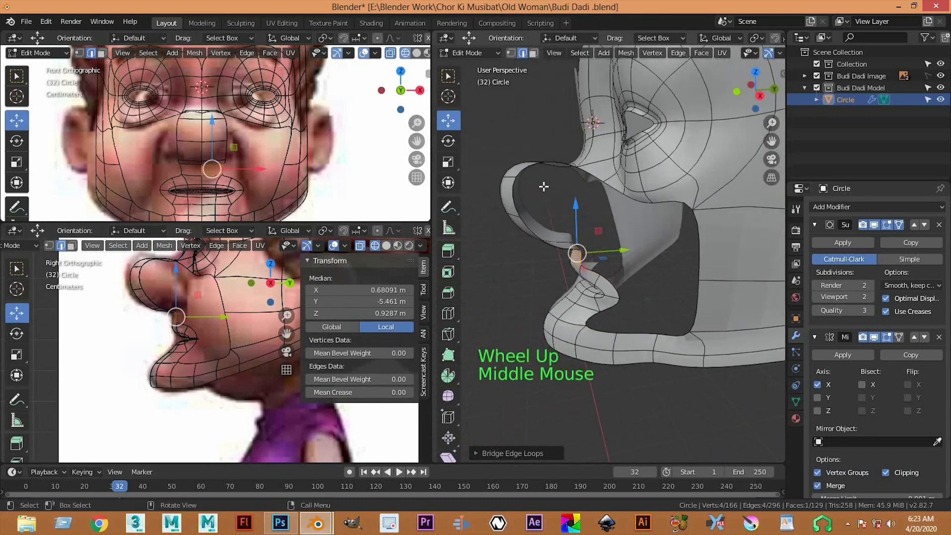
scroll(559, 224, up, 1)
middle_drag(560, 224, 568, 236)
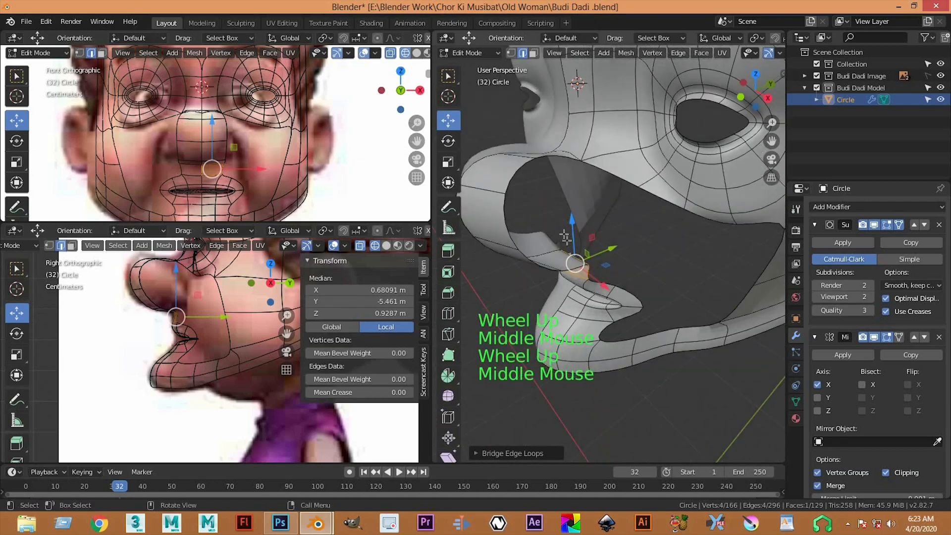
Create an edge from the nose-root side vertex down to the corner vertex under the nose, and subdivide it once
key(1)
middle_drag(526, 173, 523, 161)
click(526, 161)
mouse_move(559, 253)
middle_down()
mouse_move(538, 239)
mouse_move(537, 207)
mouse_move(557, 198)
mouse_move(518, 228)
mouse_move(546, 231)
mouse_move(557, 208)
mouse_move(553, 237)
middle_up()
shift+click(546, 239)
key(f)
scroll(537, 208, up, 1)
right_click(545, 187)
click(545, 187)
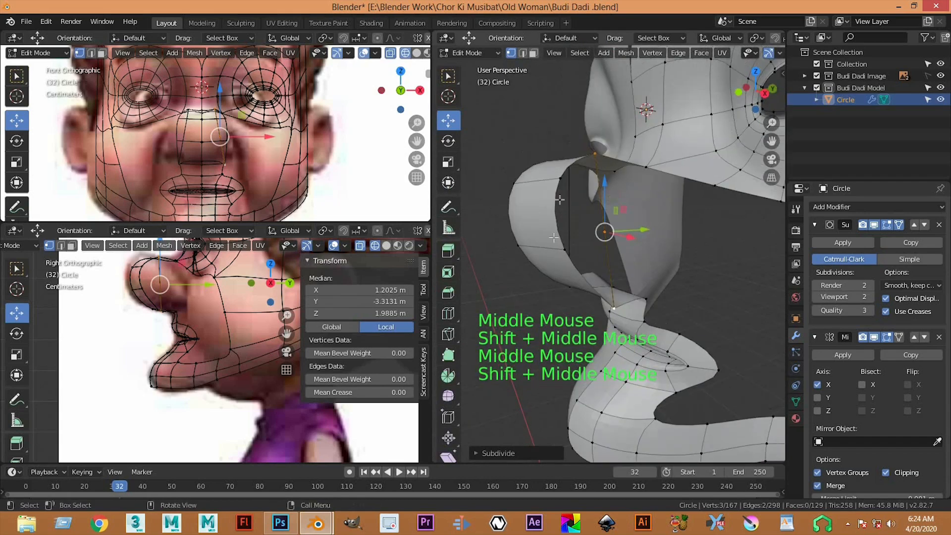
Fill the upper part of the nose's open side with a face between the nose strip and the subdivided edge
click(570, 256)
shift+click(603, 157)
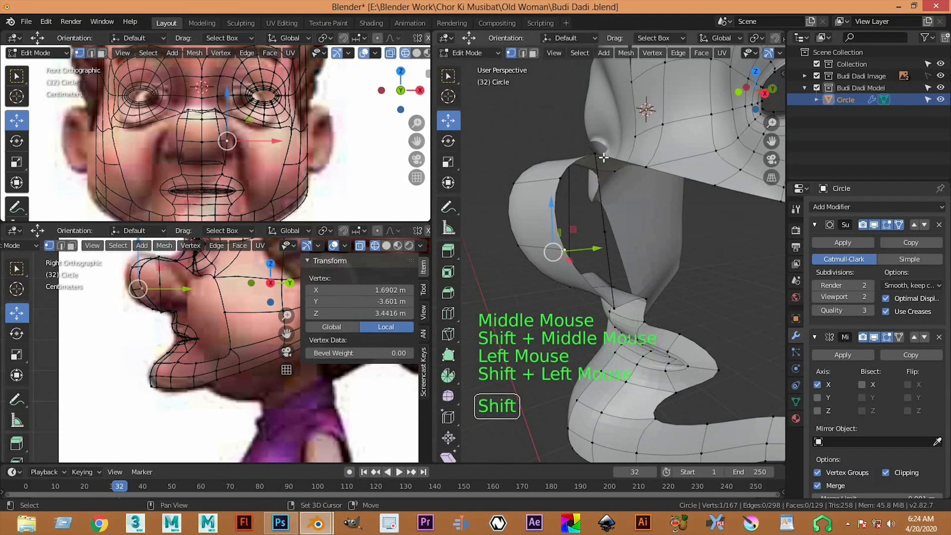
shift+click(560, 167)
shift+click(560, 189)
key(f)
Fill the remaining lower gap on the nose's side with a face between the nose strip and the subdivided edge
middle_drag(559, 184, 607, 226)
click(614, 248)
scroll(614, 249, up, 1)
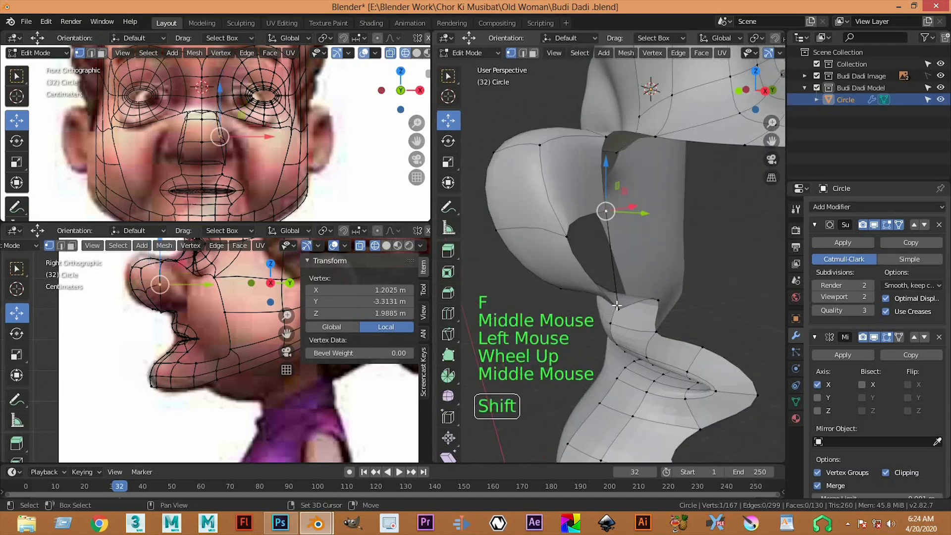
shift+click(618, 309)
key(f)
Select four vertices along the nose's upper side and the edge below the inner eye to fill a face there
middle_drag(582, 257, 693, 290)
scroll(540, 247, down, 1)
scroll(589, 255, up, 1)
scroll(637, 287, down, 3)
scroll(674, 255, up, 3)
scroll(693, 290, down, 4)
middle_drag(693, 290, 717, 376)
scroll(674, 327, up, 1)
click(674, 303)
shift+scroll(667, 266, up, 1)
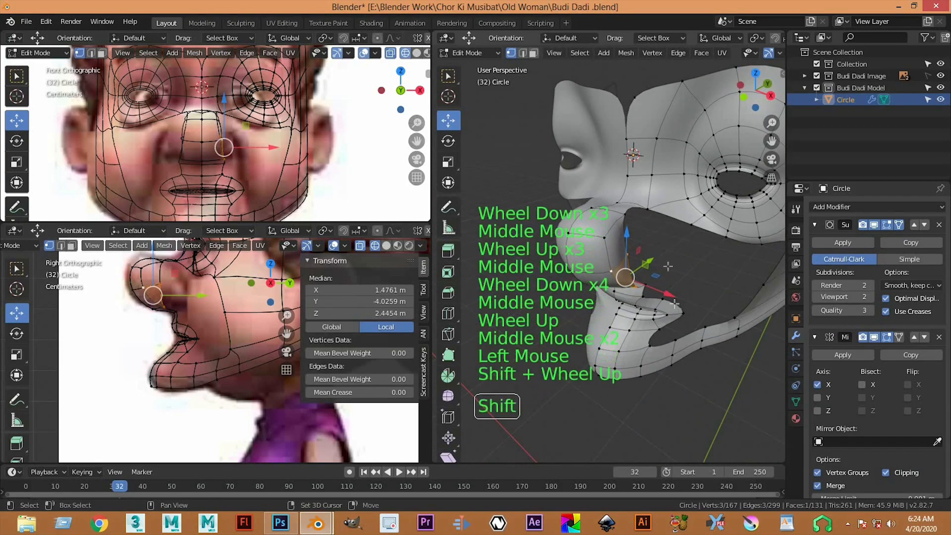
shift+middle_drag(667, 266, 614, 189)
scroll(646, 230, up, 1)
click(601, 180)
shift+click(600, 124)
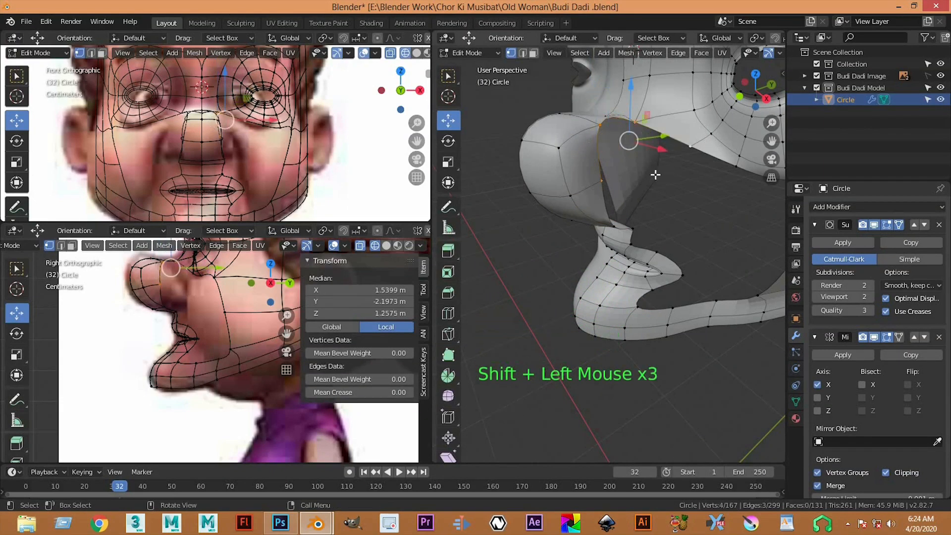
Fill the gap at the rear of the nose's side with a face across four vertices above the nostril area
middle_drag(698, 210, 691, 186)
scroll(643, 228, down, 4)
middle_drag(643, 228, 624, 267)
click(656, 336)
scroll(656, 327, up, 2)
scroll(624, 267, up, 2)
click(606, 214)
scroll(614, 221, up, 1)
middle_drag(619, 223, 633, 204)
key(shift)
shift+click(609, 152)
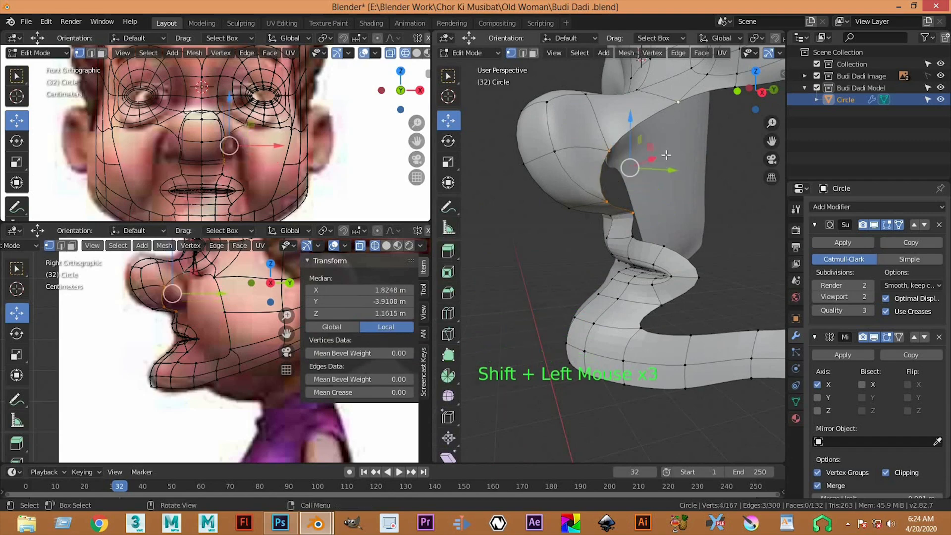
key(f)
Select the vertex at the nose's lower rear corner and shift it slightly to smooth the side
scroll(666, 159, down, 3)
middle_drag(665, 163, 645, 220)
click(672, 274)
scroll(671, 274, up, 1)
click(645, 218)
mouse_move(650, 216)
mouse_down()
mouse_move(671, 193)
mouse_move(693, 191)
mouse_move(626, 213)
mouse_move(681, 223)
mouse_move(639, 213)
mouse_up()
click(679, 185)
Box-select the nose-tip vertices in the side view and move them to match the reference outline
mouse_move(639, 213)
middle_down()
mouse_move(547, 240)
mouse_move(632, 209)
middle_up()
scroll(587, 174, up, 2)
click(560, 153)
middle_drag(560, 153, 562, 172)
shift+click(557, 148)
scroll(231, 327, up, 3)
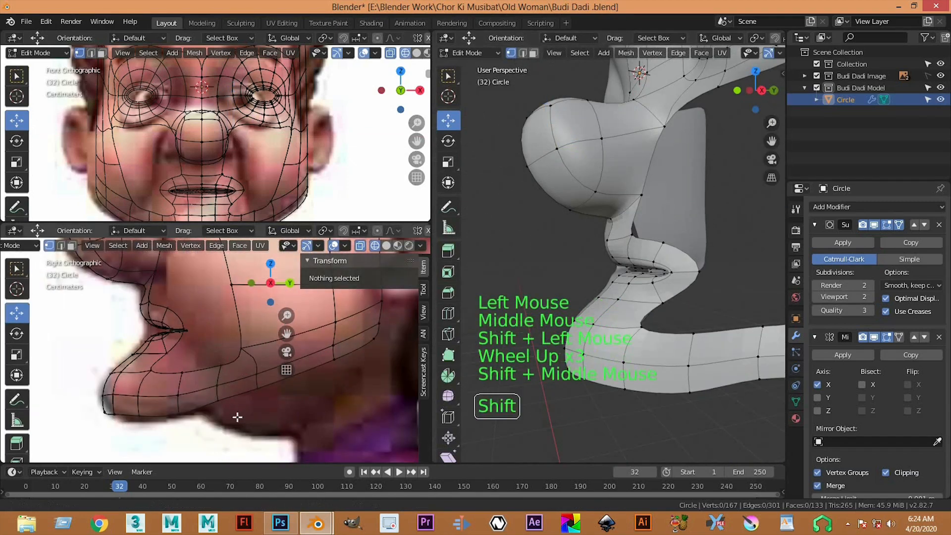
shift+middle_drag(231, 327, 183, 384)
drag(92, 337, 106, 358)
drag(102, 313, 101, 314)
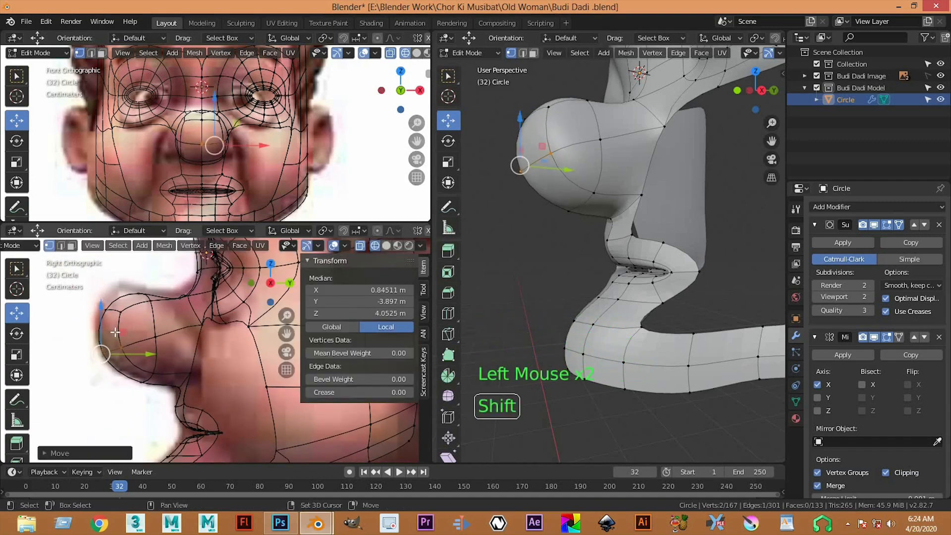
Box-select the four vertices on top of the nose in the side view and raise them to the reference outline
shift+middle_drag(101, 316, 103, 356)
scroll(103, 356, up, 2)
drag(89, 323, 169, 377)
drag(125, 346, 124, 333)
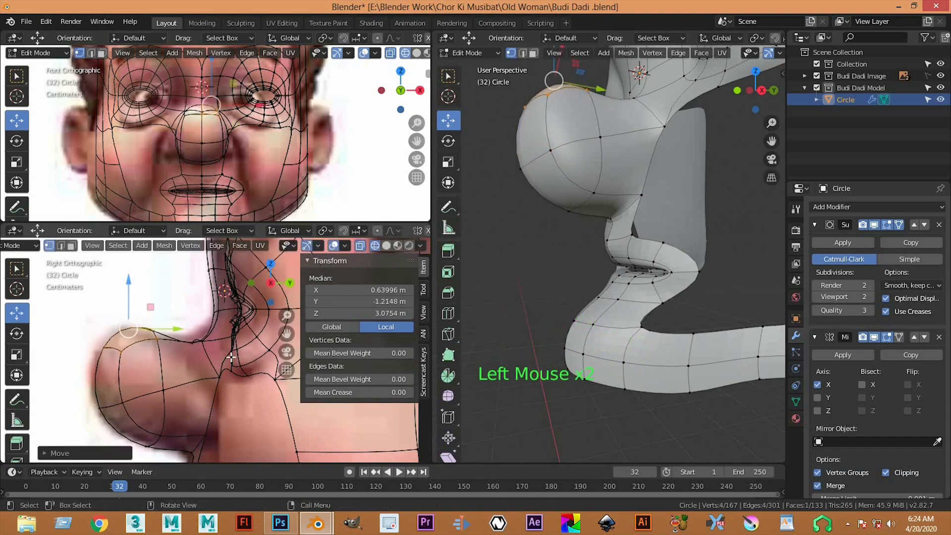
Lower the nose-root side vertex about 0.03 m, and lower the neighbouring vertex on top of the nose bridge
middle_drag(625, 172, 635, 252)
click(628, 141)
drag(630, 119, 634, 135)
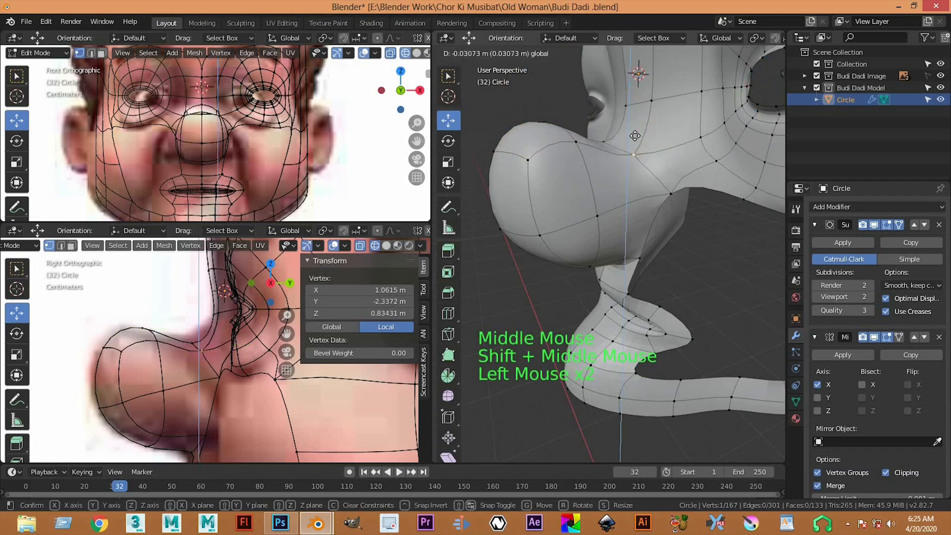
click(586, 139)
drag(576, 98, 582, 119)
scroll(582, 120, down, 2)
middle_drag(582, 120, 596, 203)
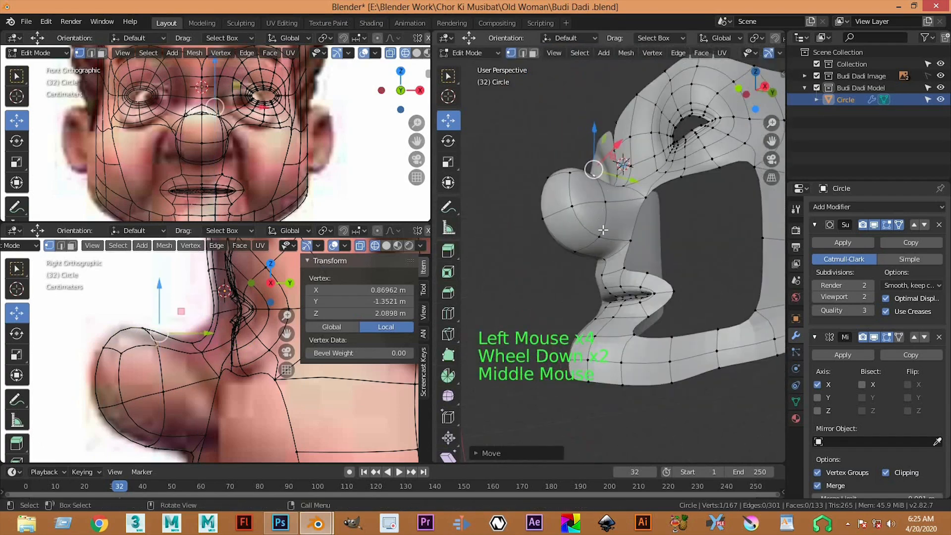
Select the lower side vertex of the nose and shift it slightly to round the nostril area
click(597, 206)
mouse_move(603, 205)
mouse_down()
mouse_move(603, 194)
mouse_move(590, 210)
mouse_up()
scroll(590, 210, up, 2)
Add a loop cut across the nose's lower front face and adjust the new cut's height
key(ctrl+r)
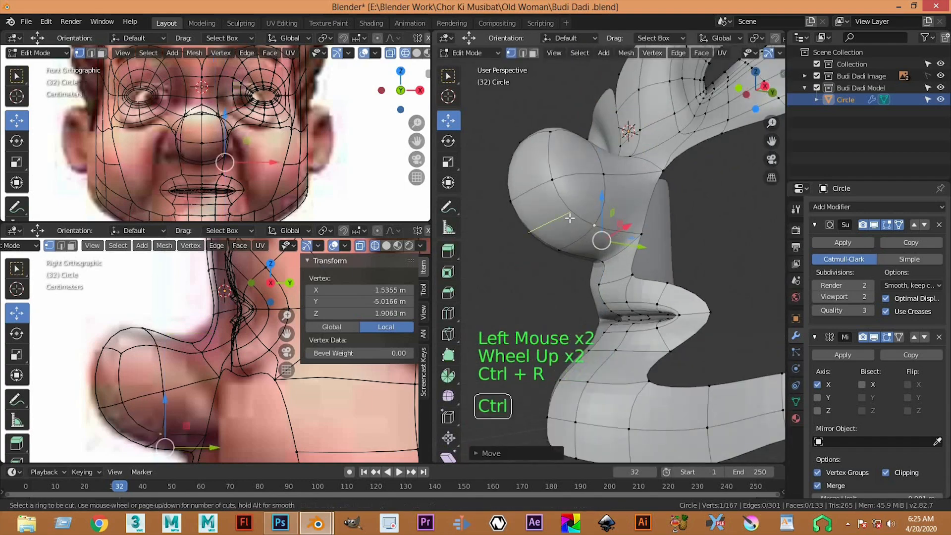
click(567, 216)
click(553, 181)
drag(548, 190, 548, 200)
Nudge the selected two-vertex edge on the nose's lower front slightly upward in the side view to fit the reference
scroll(550, 198, down, 1)
middle_drag(663, 181, 625, 262)
scroll(627, 172, down, 2)
scroll(624, 264, up, 1)
shift+middle_drag(586, 200, 535, 218)
shift+middle_drag(130, 417, 176, 371)
scroll(139, 334, up, 2)
drag(142, 357, 142, 353)
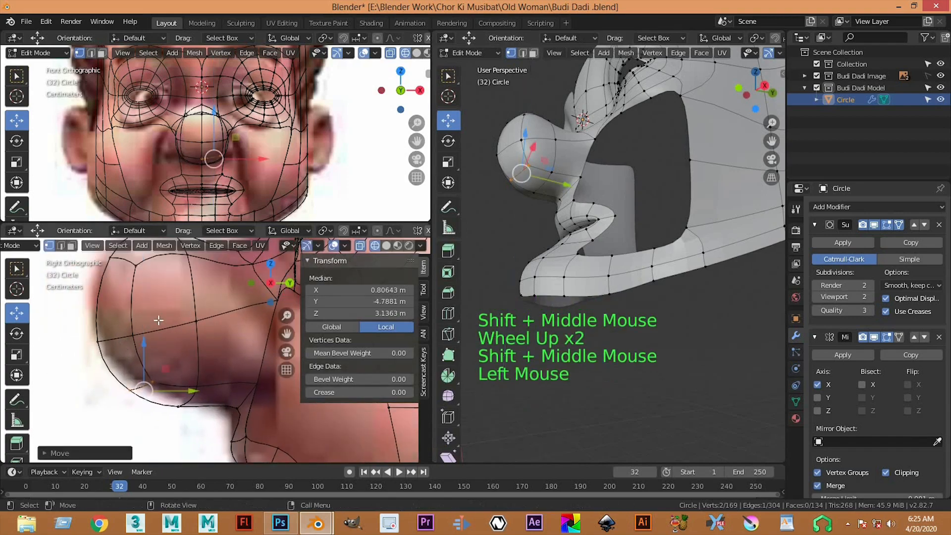
Lasso-select the four vertices of the lower nose-tip face and shift them together to follow the side reference outline
ctrl+right_drag(85, 338, 140, 413)
ctrl+right_drag(170, 370, 154, 386)
drag(121, 367, 113, 347)
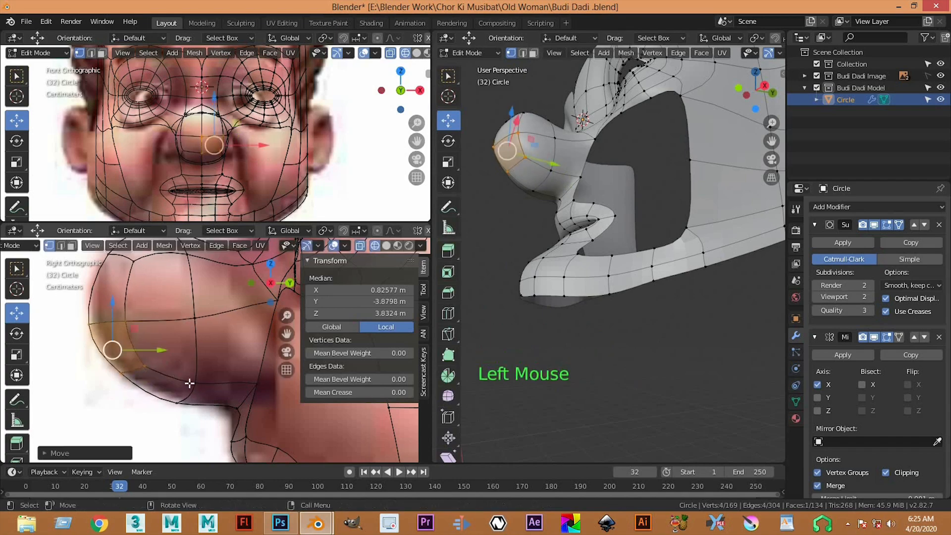
Examine the finished nose shape and its connection to the eye area and lips from several angles
scroll(188, 382, down, 3)
shift+middle_drag(189, 382, 161, 363)
middle_drag(623, 220, 674, 179)
scroll(616, 219, down, 1)
scroll(681, 170, up, 1)
scroll(674, 179, down, 2)
middle_drag(673, 179, 650, 203)
scroll(663, 190, up, 1)
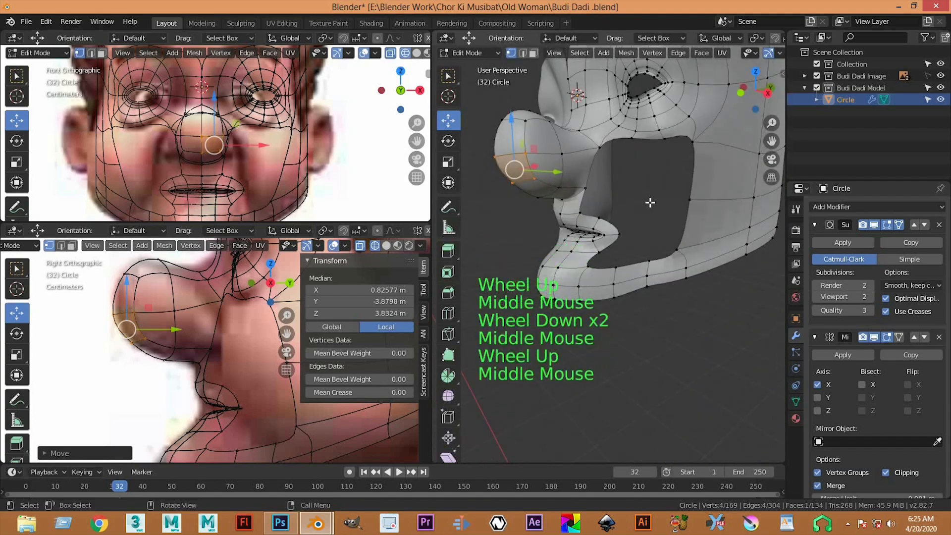
scroll(442, 371, down, 2)
middle_click(448, 366)
scroll(620, 298, up, 2)
middle_drag(620, 298, 599, 354)
scroll(594, 331, down, 1)
scroll(703, 273, down, 3)
scroll(599, 354, up, 2)
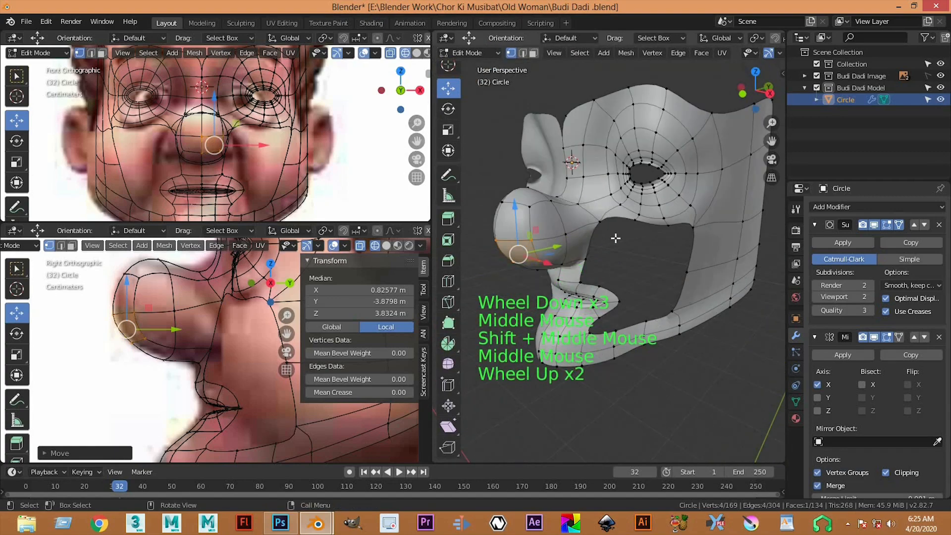
middle_drag(615, 238, 594, 318)
scroll(594, 319, up, 1)
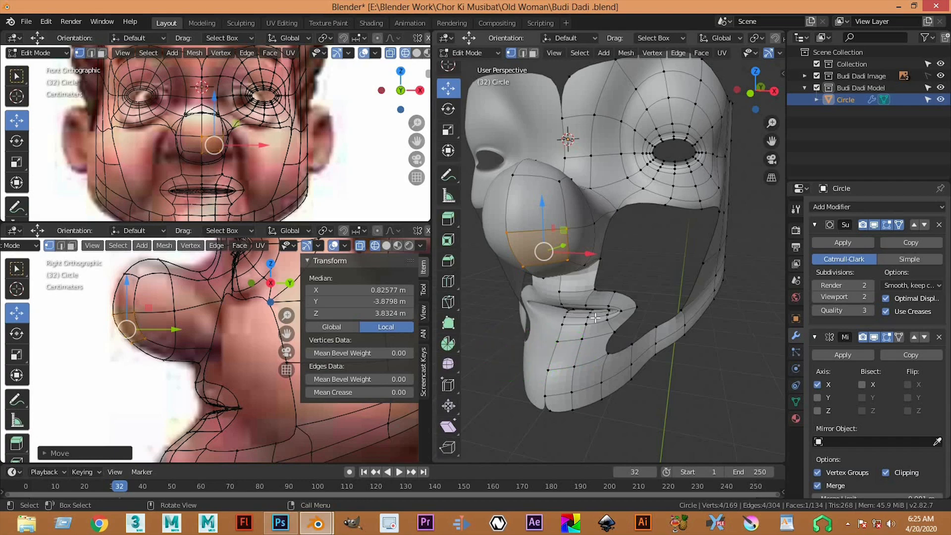
scroll(588, 332, down, 1)
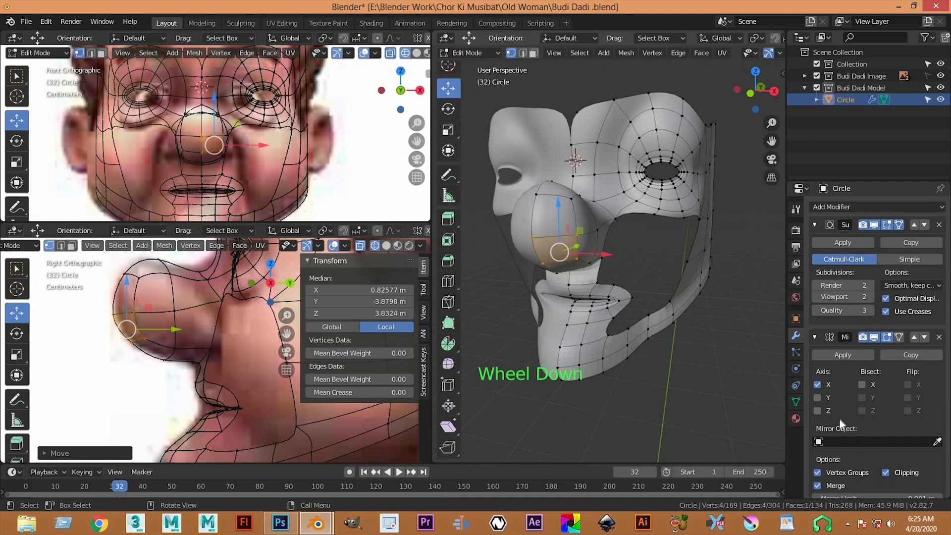
click(848, 525)
click(866, 444)
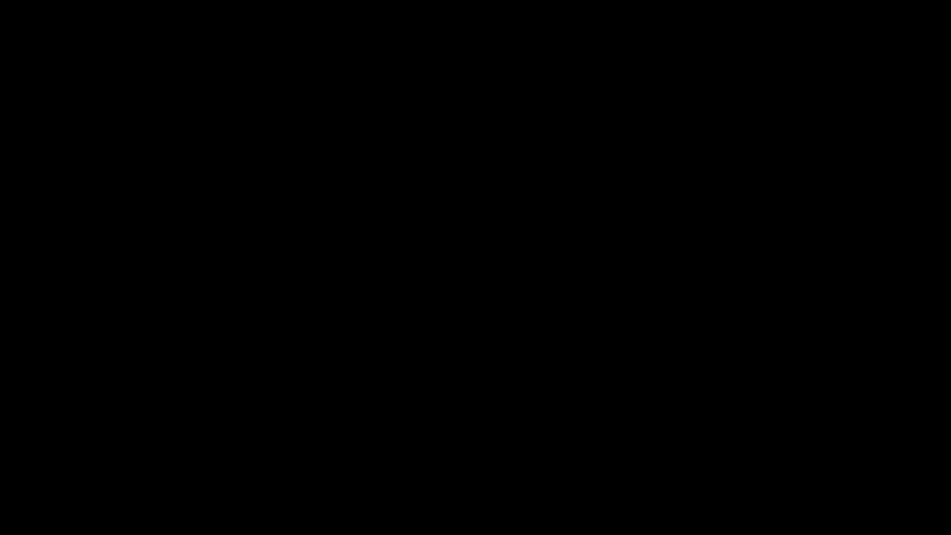